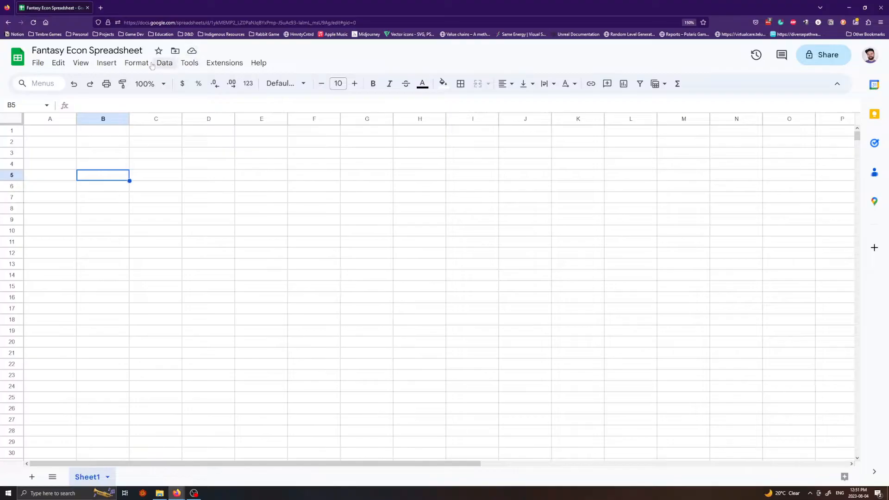
left_click(160, 154)
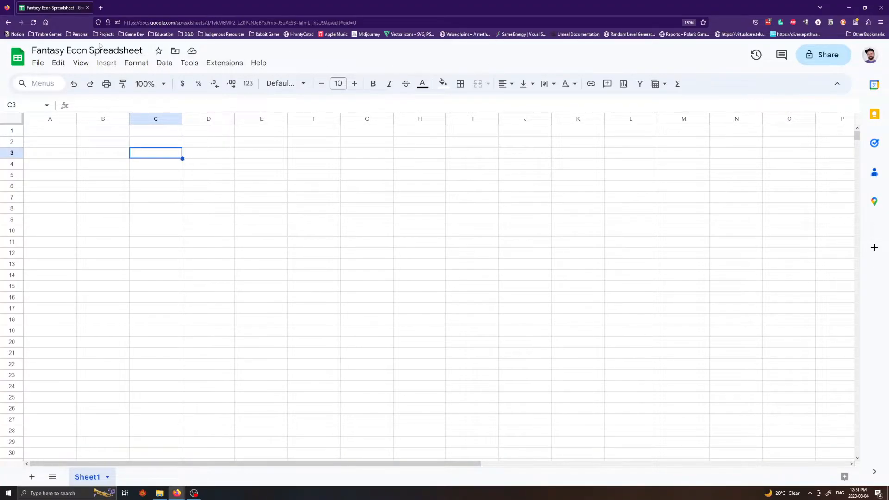
left_click(183, 64)
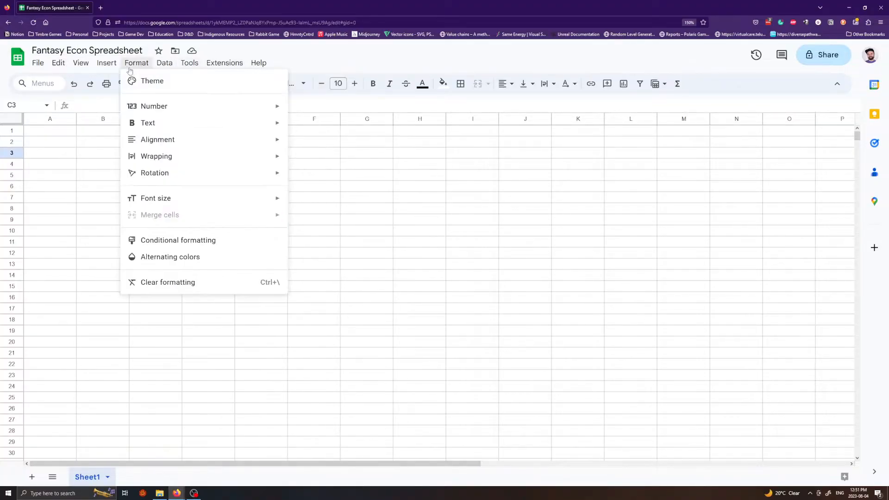
mouse_move(221, 66)
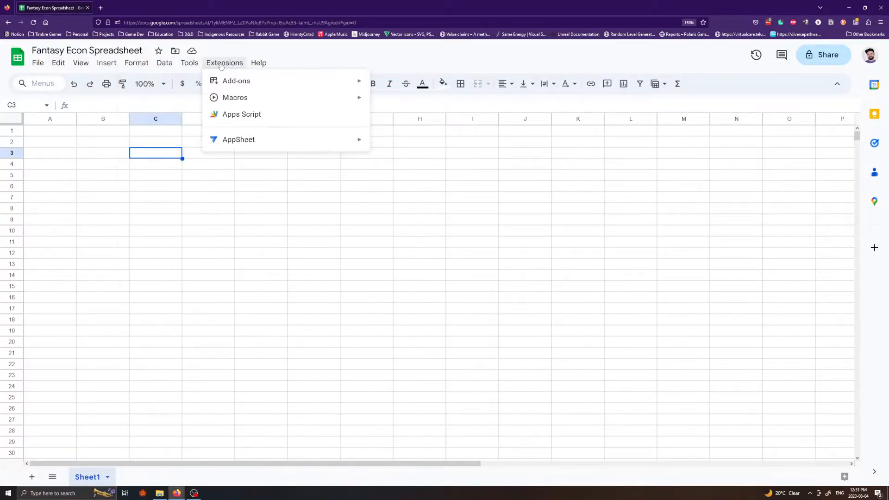
left_click(372, 62)
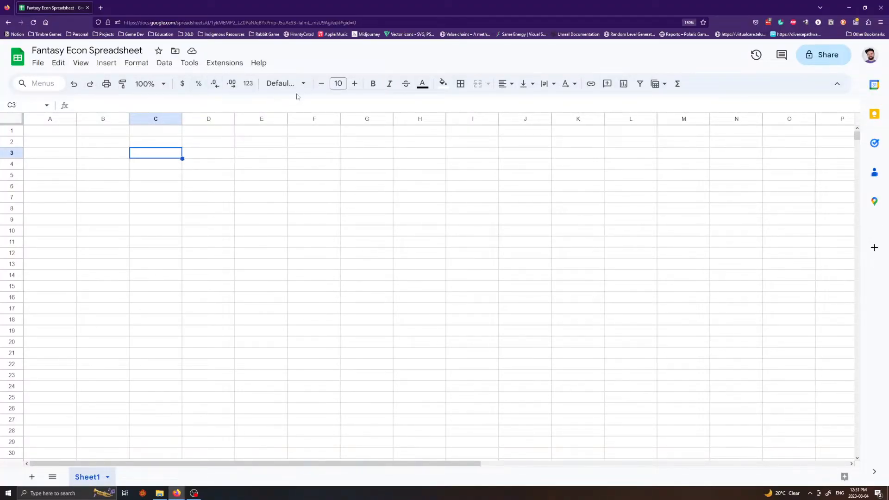
left_click(549, 256)
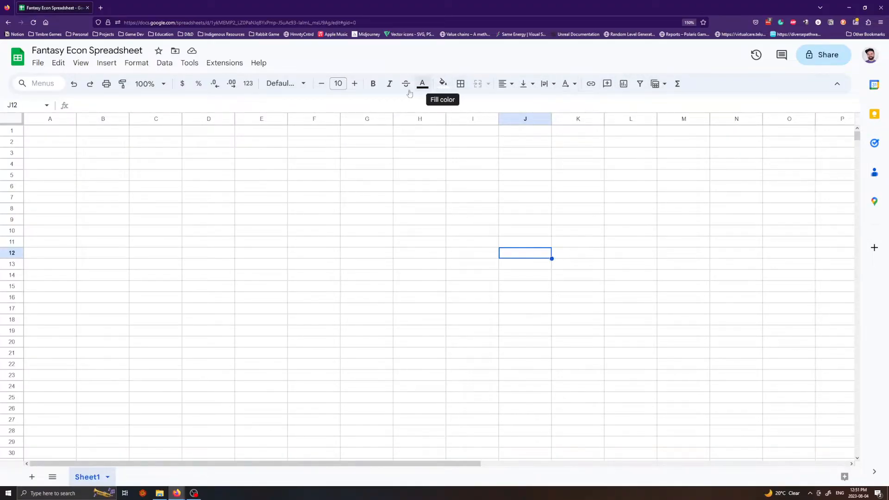
left_click(303, 187)
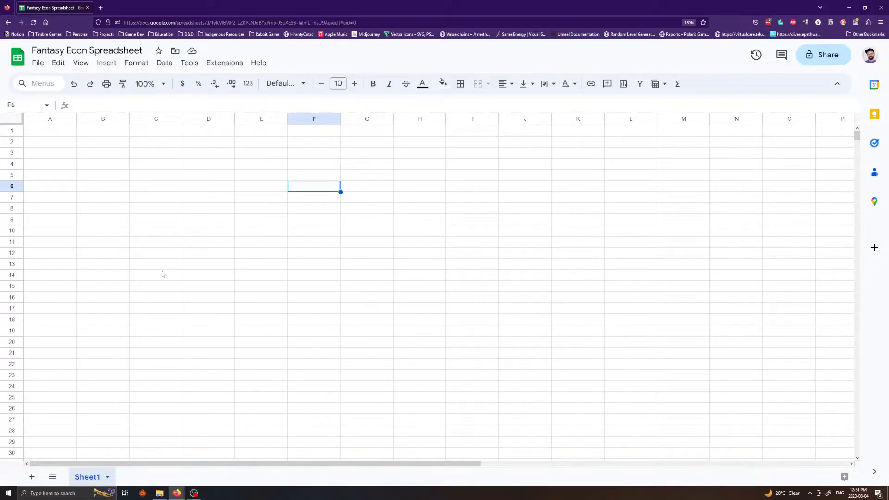
left_click(84, 106)
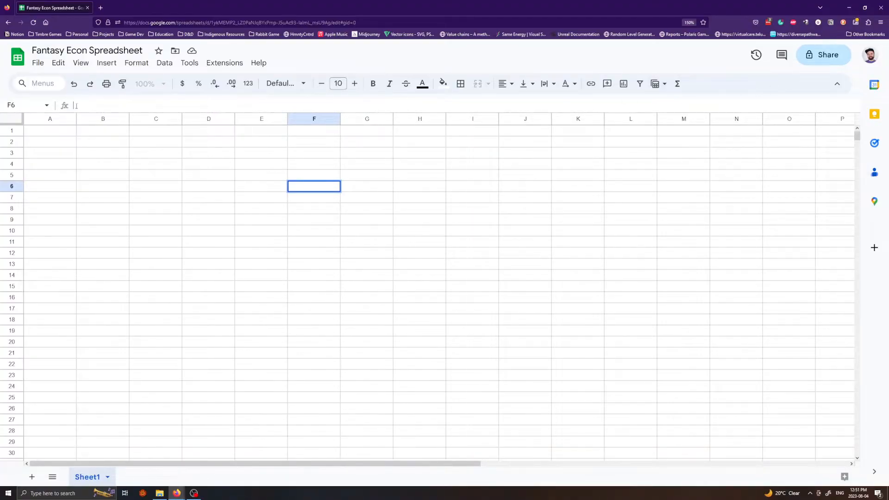
left_click(65, 190)
left_click_drag(48, 134, 585, 246)
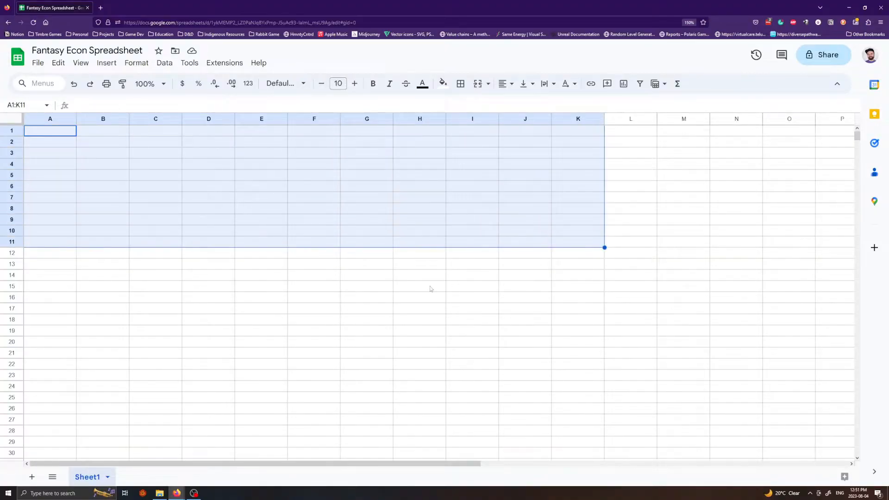
left_click(431, 290)
left_click(154, 188)
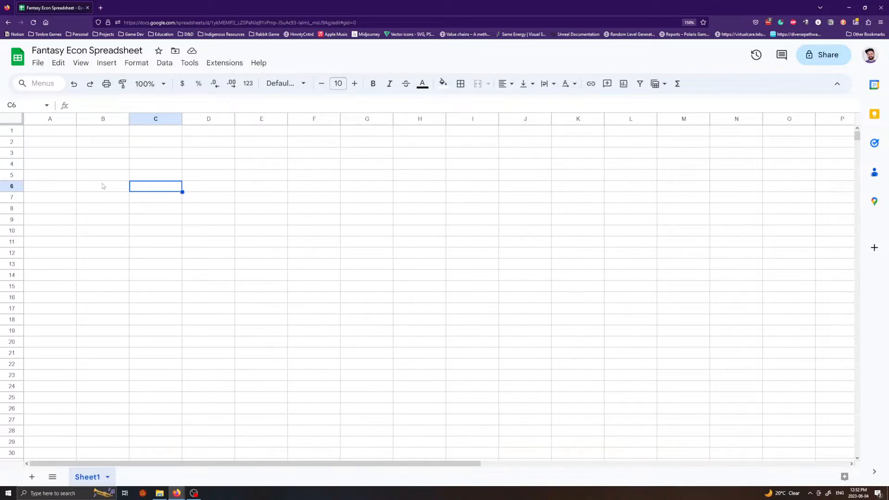
left_click(57, 130)
left_click(65, 161)
left_click(59, 132)
left_click(169, 165)
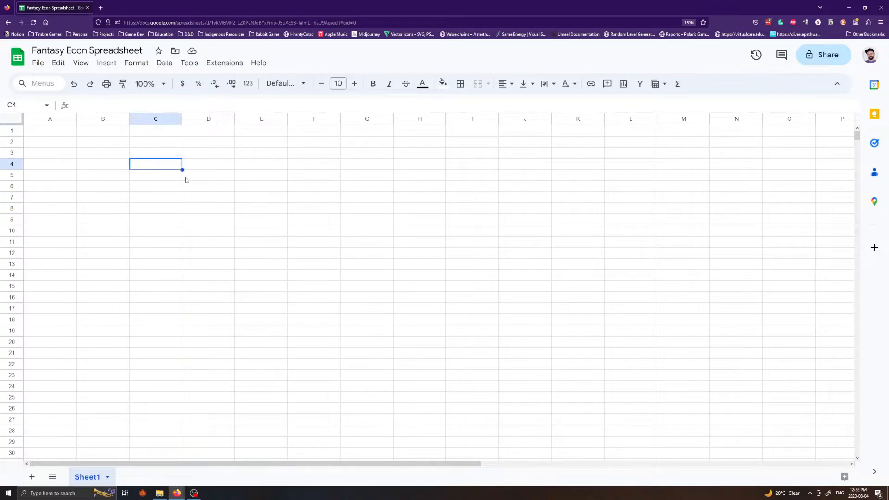
left_click(387, 232)
left_click(367, 133)
left_click(280, 176)
left_click(139, 229)
left_click(359, 298)
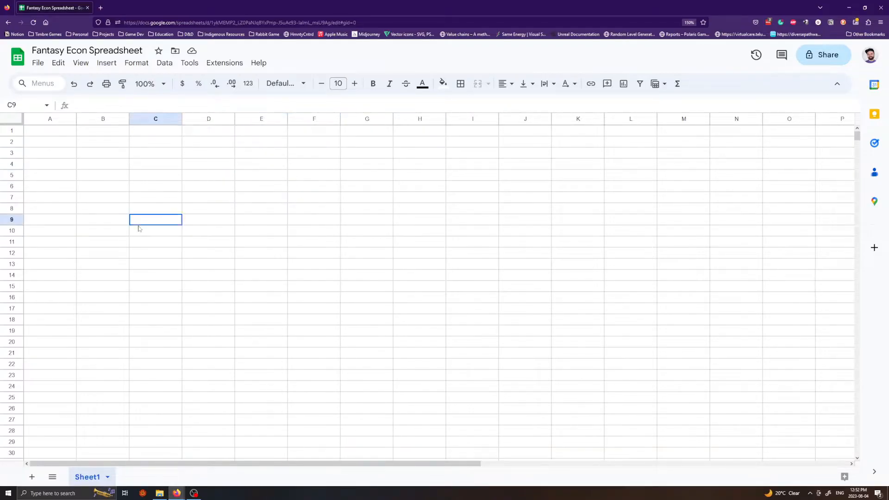
left_click(427, 176)
left_click(308, 165)
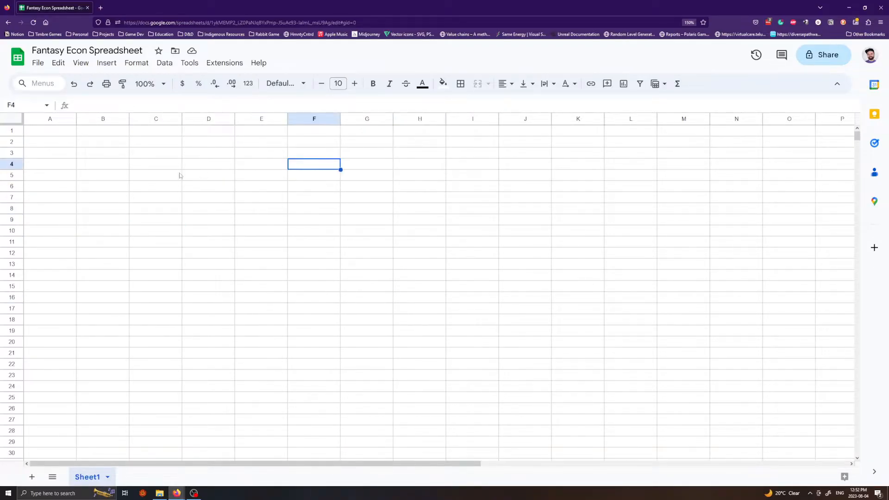
left_click(132, 274)
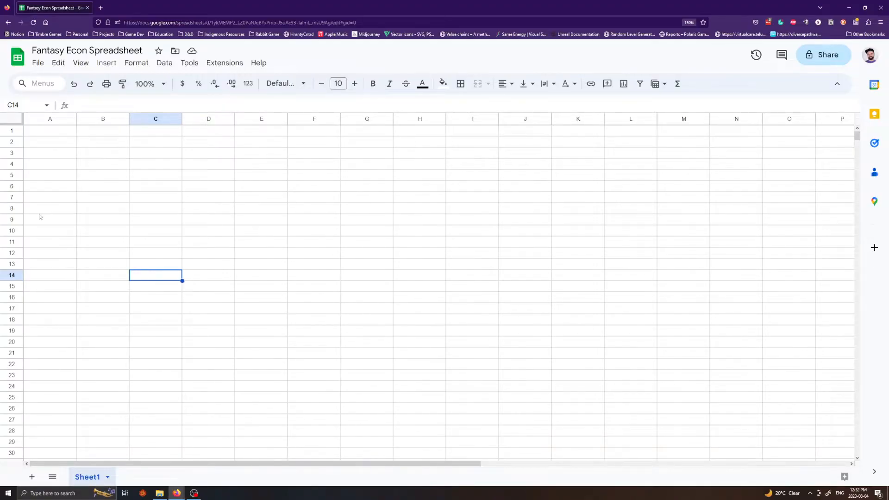
left_click(134, 189)
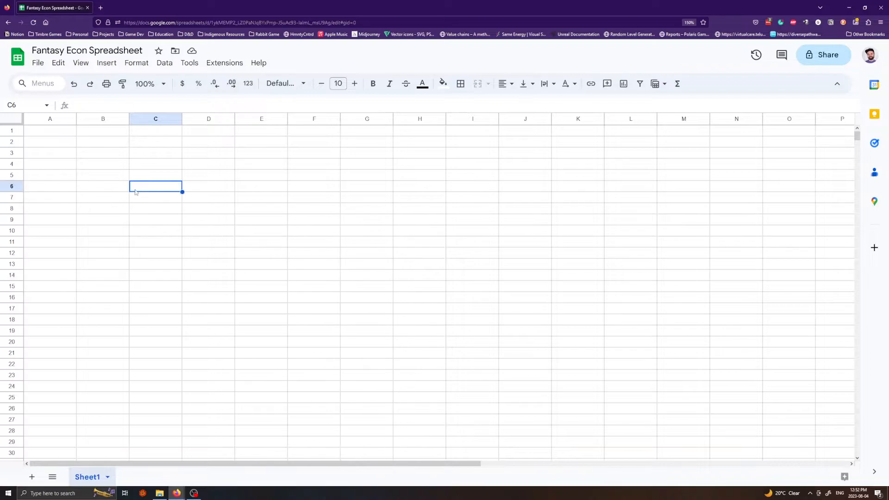
Examine the columns along row 1 of the empty sheet and the rows farther down.
left_click(49, 135)
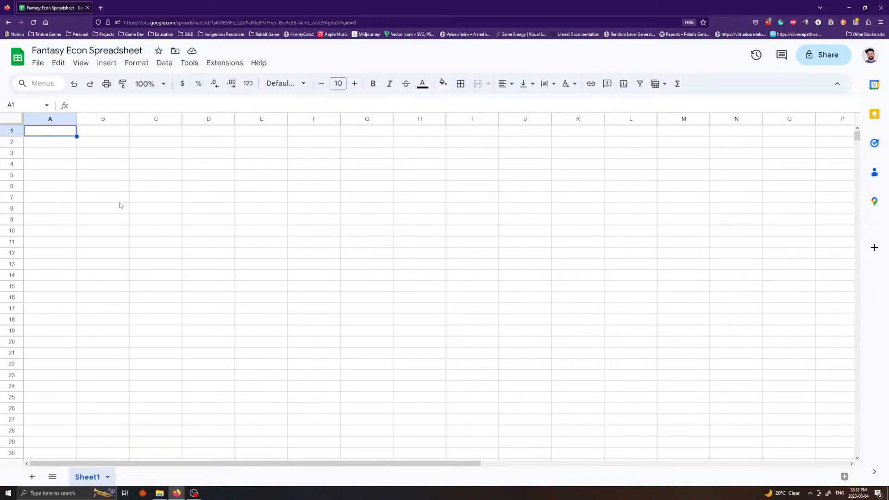
left_click(114, 133)
left_click(176, 136)
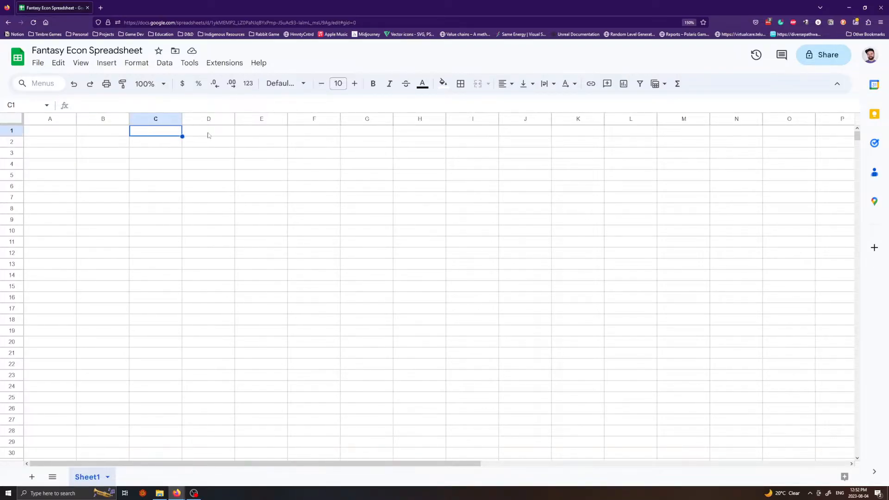
left_click(207, 135)
left_click(59, 137)
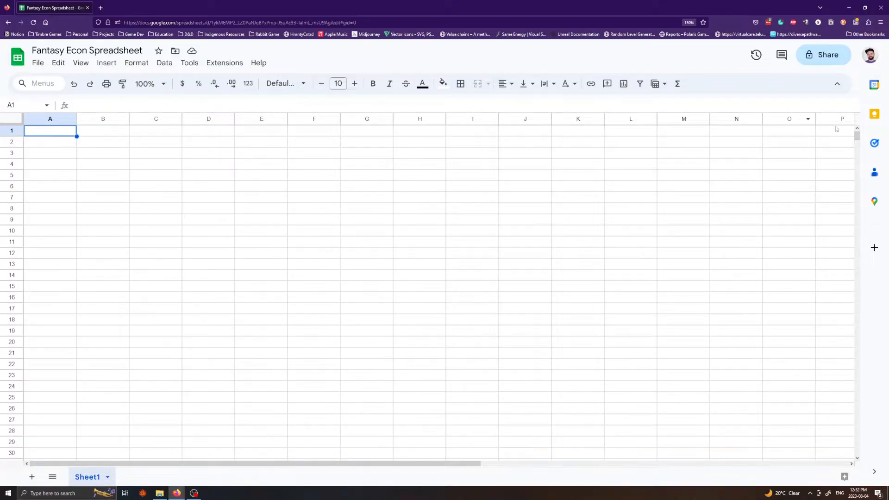
mouse_move(460, 463)
left_mouse_down()
mouse_move(831, 459)
mouse_move(454, 463)
left_mouse_up()
scroll(434, 284, "down", 20)
scroll(482, 269, "up", 20)
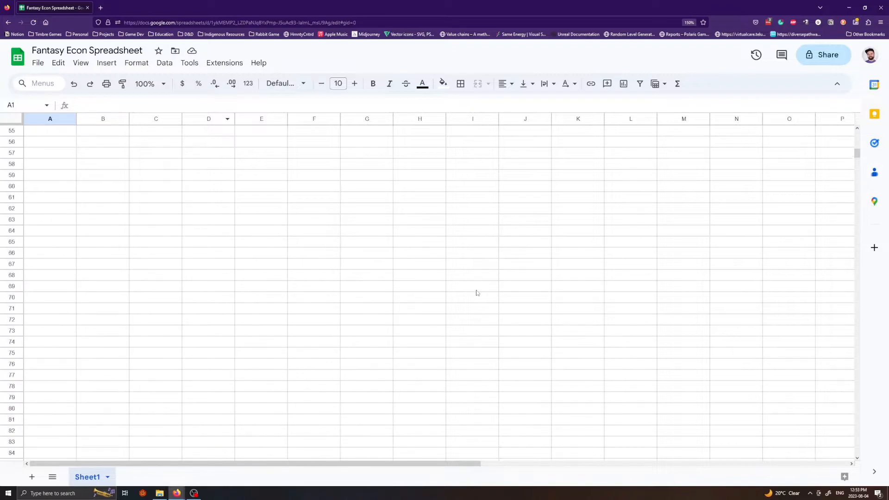
Examine the cell references of several cells in column A, such as A1, A4 and A8.
left_click(134, 208)
left_click(48, 135)
left_click(42, 194)
left_click(41, 133)
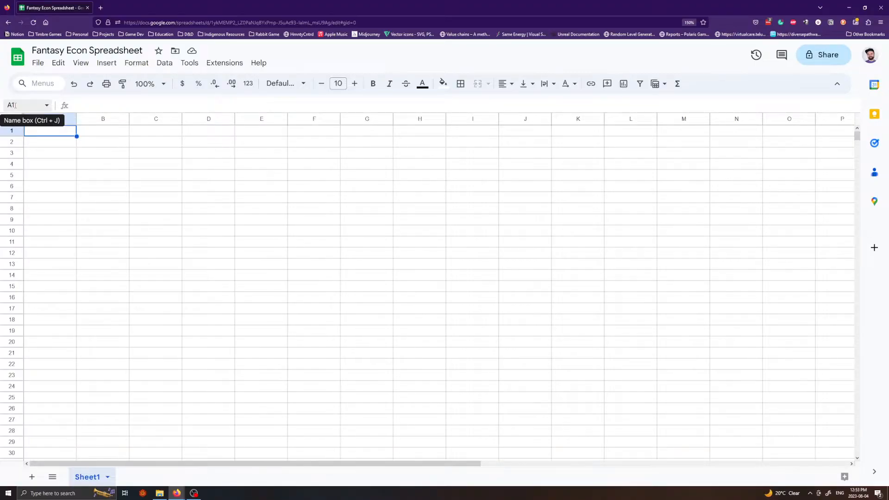
left_click(51, 151)
left_click(48, 134)
left_click(58, 156)
left_click(48, 207)
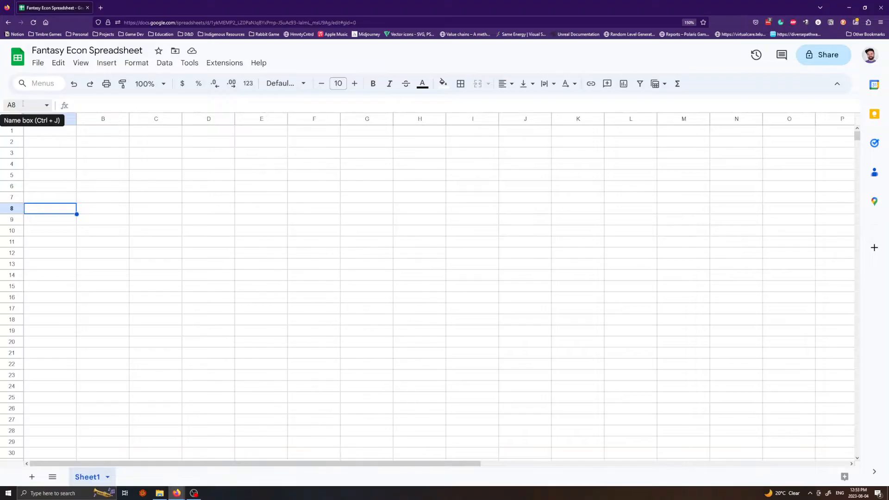
left_click(40, 160)
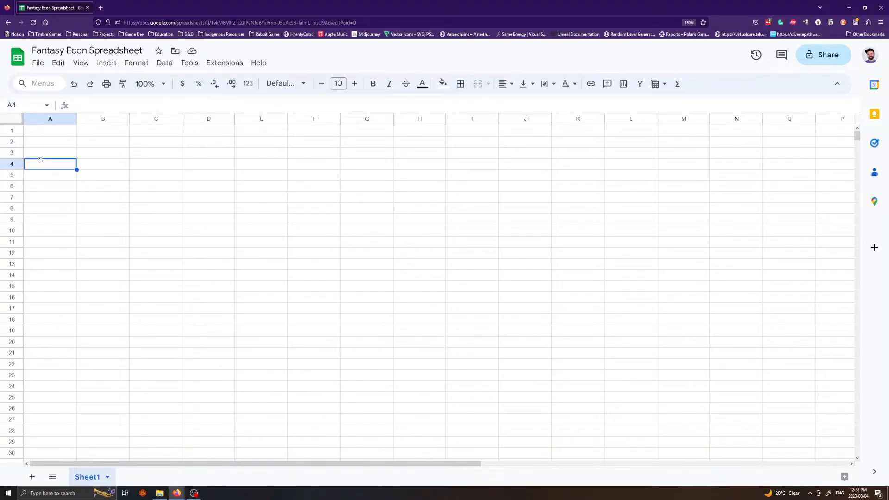
left_click(44, 132)
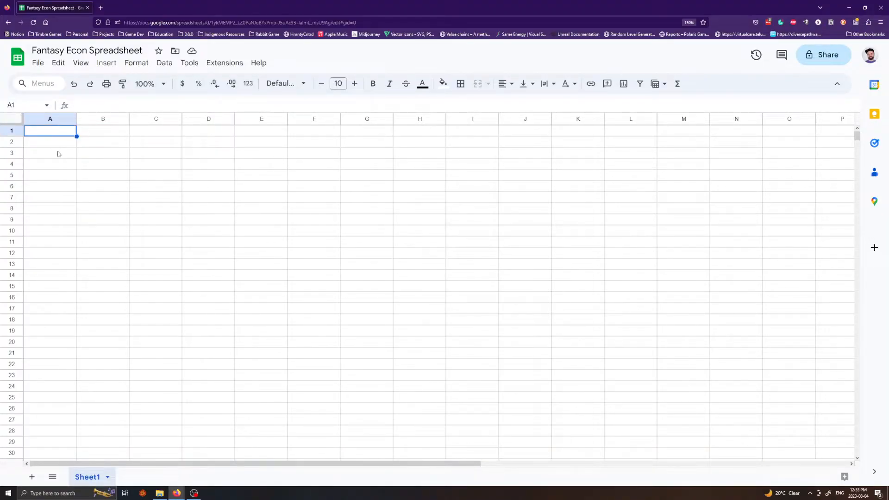
left_click(62, 190)
left_click(54, 133)
left_click(105, 156)
Enter the metal names Iron, Silver, Gold, Platinum and Mithril in cells A1 through A5.
left_click(53, 133)
type("Iron")
key("Return")
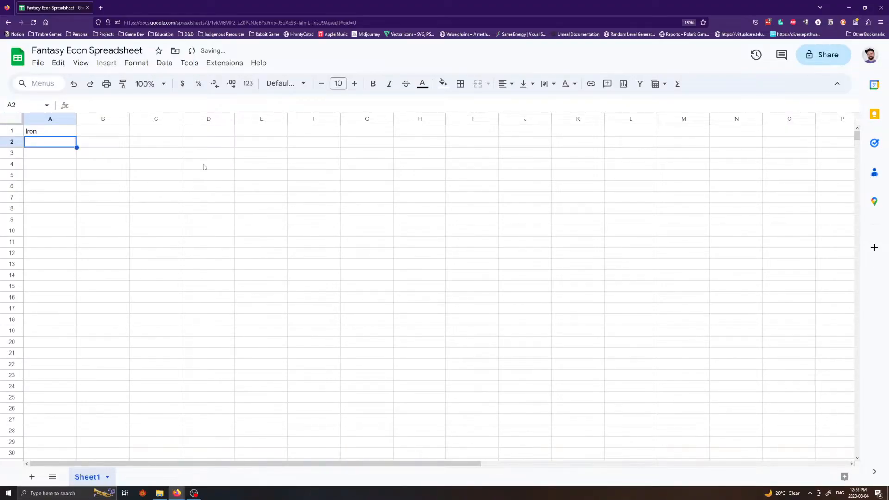
type("Silver")
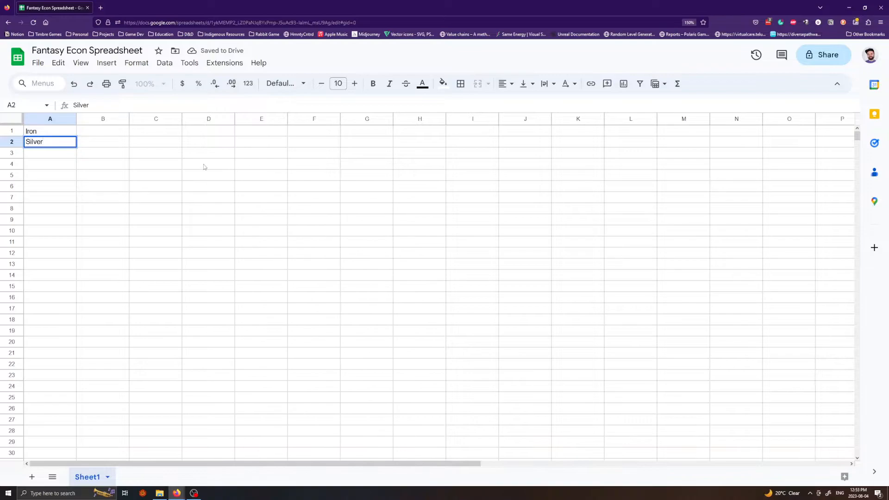
key("Return")
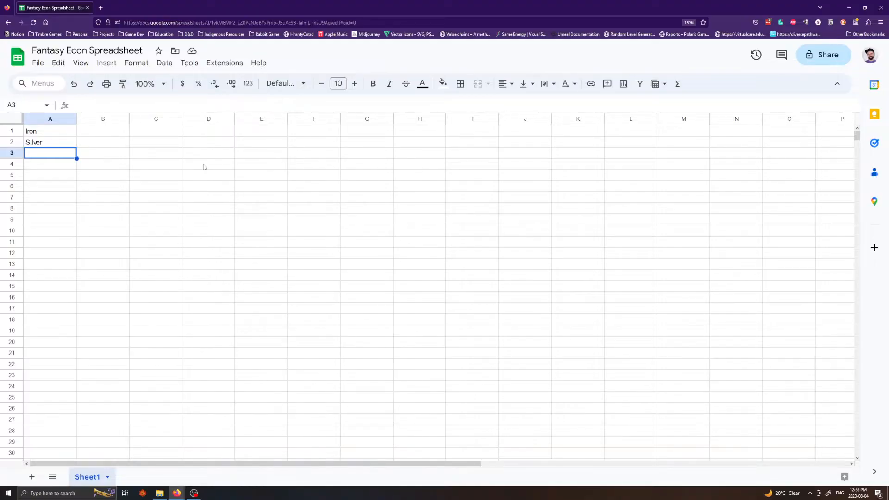
type("Gold")
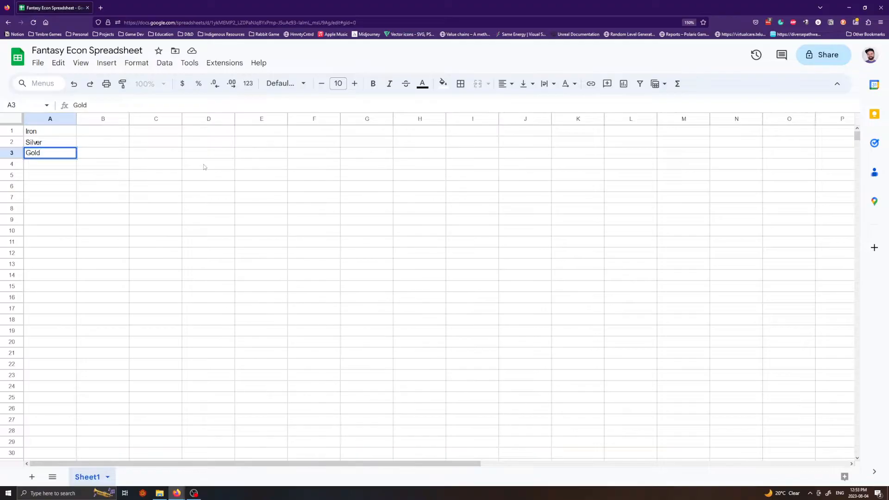
key("Return")
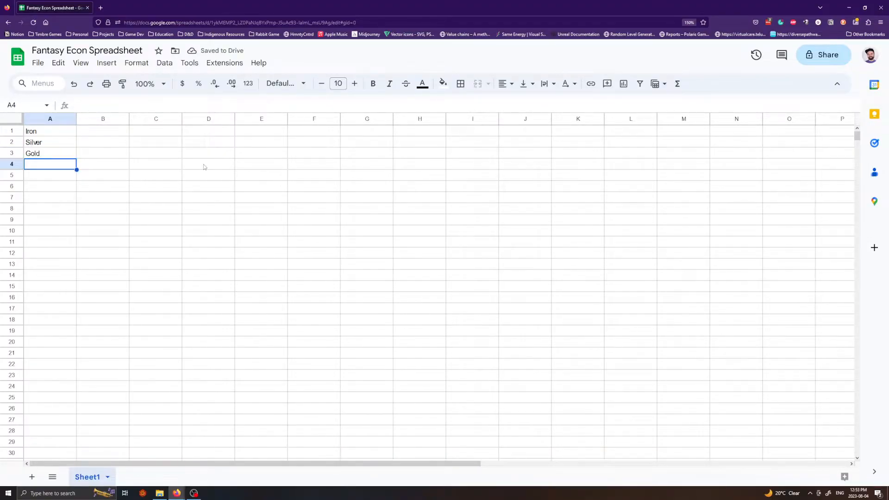
type("Platinum")
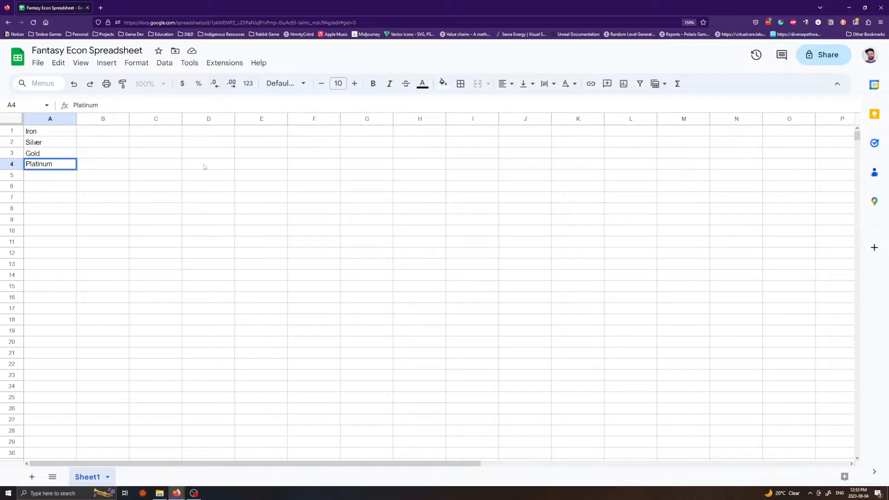
key("Return")
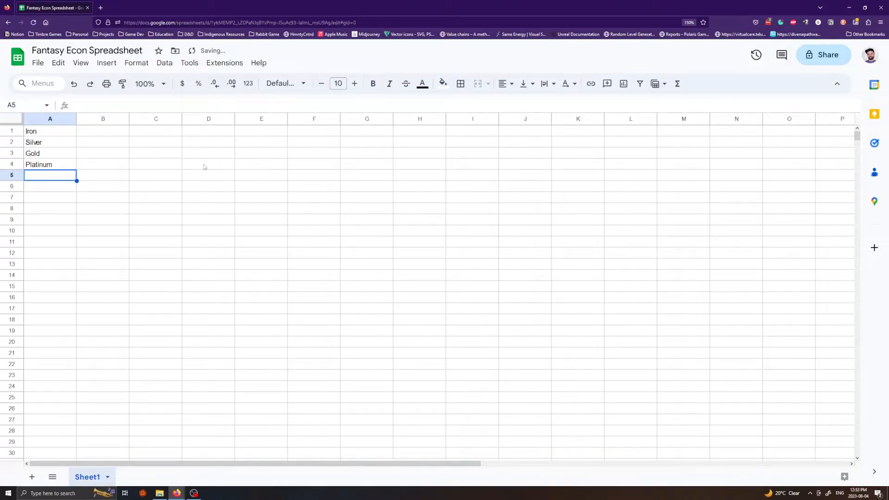
type("Mithr")
key("Return")
Go through the metal names in column A one cell at a time to review the list.
key("Up")
key("Up")
key("Up")
key("Up")
key("Up")
key("Down")
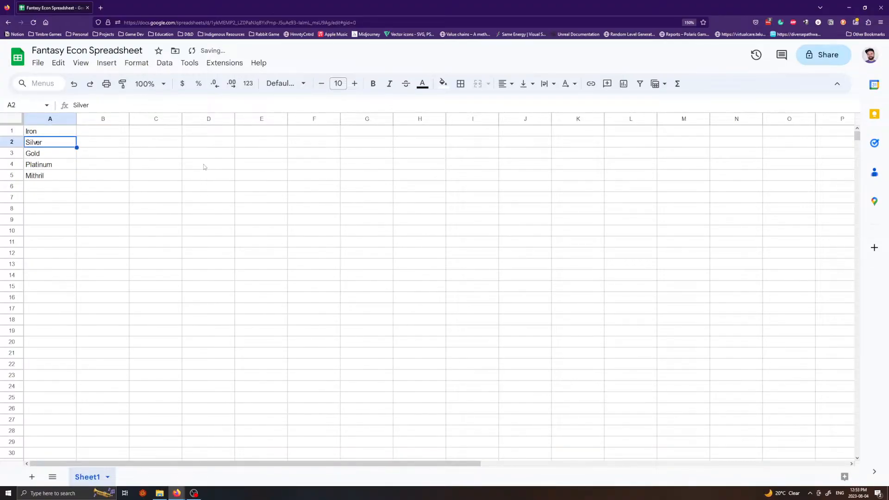
key("Down")
key("Down")
key("Down")
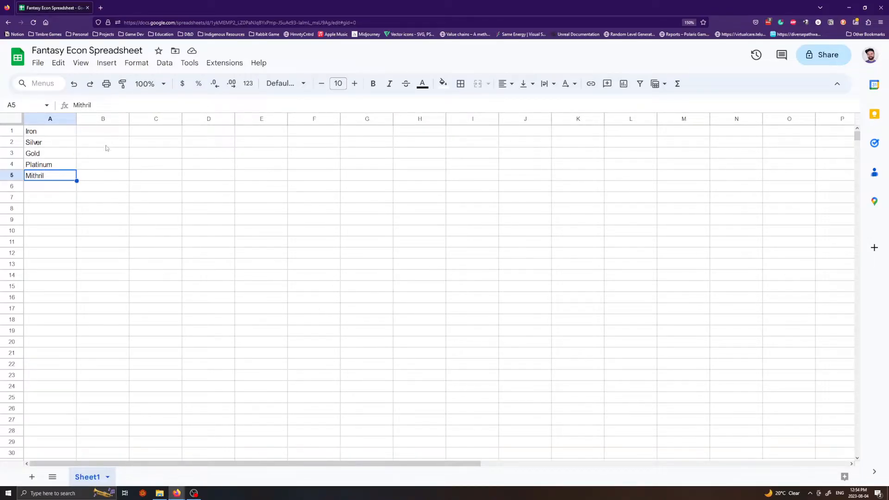
Move the metal list from A1:A5 down one row to A2:A6, leaving the first row empty.
left_click_drag(65, 132, 59, 175)
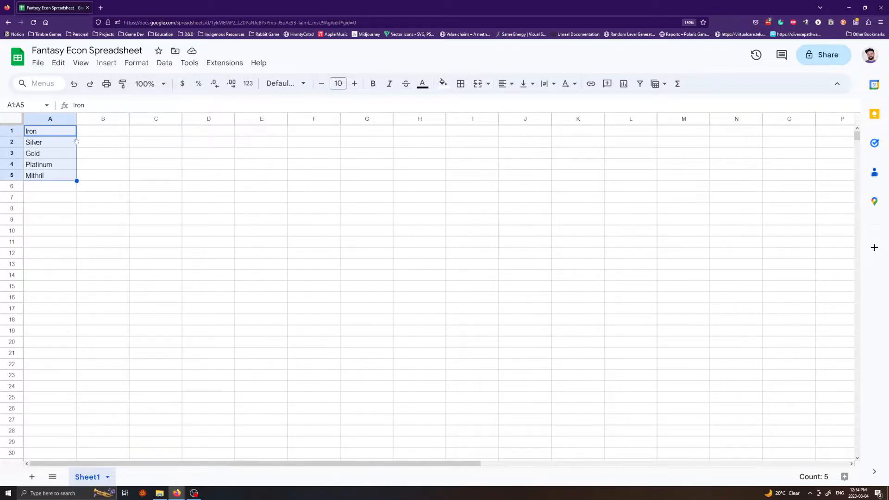
left_click_drag(76, 141, 78, 155)
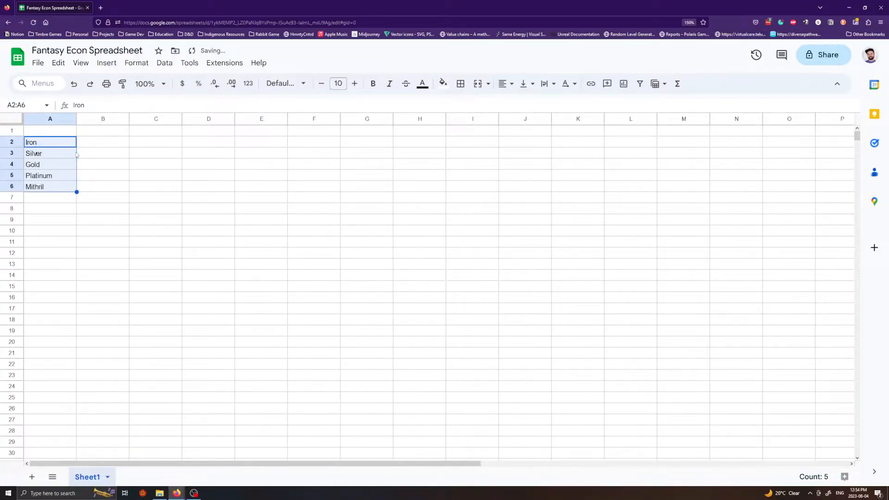
left_click(134, 157)
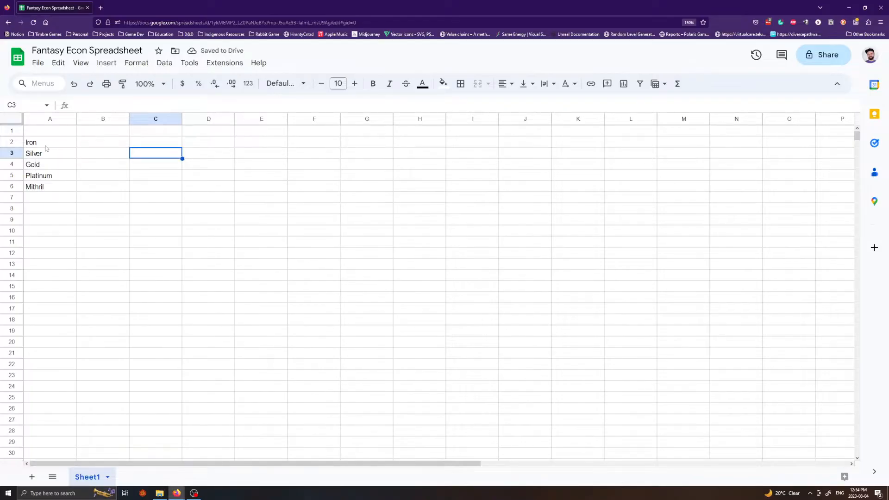
left_click_drag(46, 144, 46, 187)
left_click(227, 251)
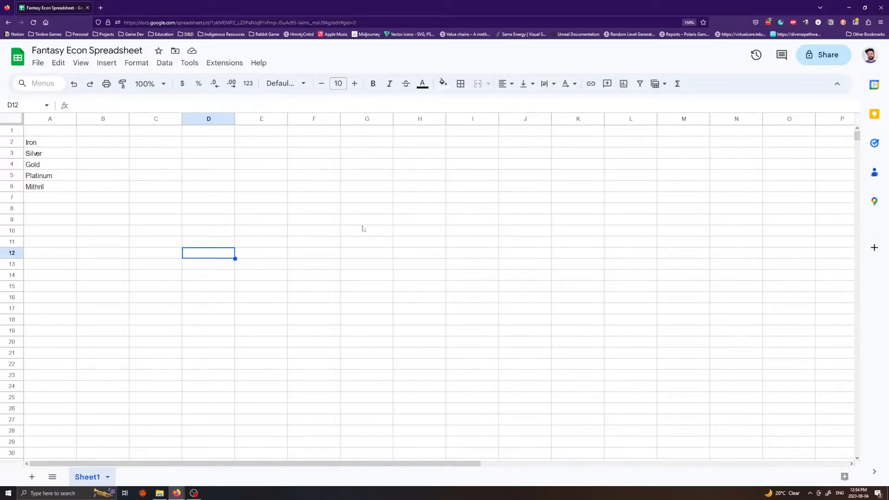
left_click(49, 132)
left_click(45, 165)
left_click_drag(47, 134, 363, 135)
left_click(329, 177)
left_click(55, 134)
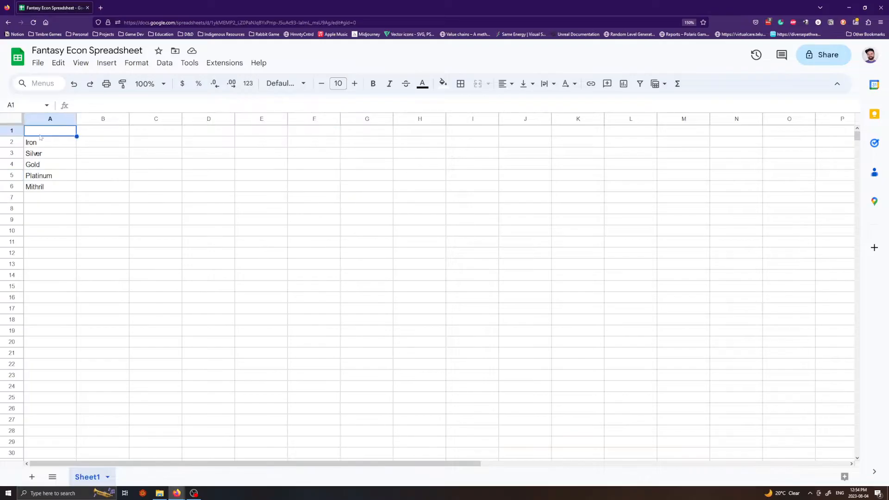
left_click_drag(48, 132, 50, 187)
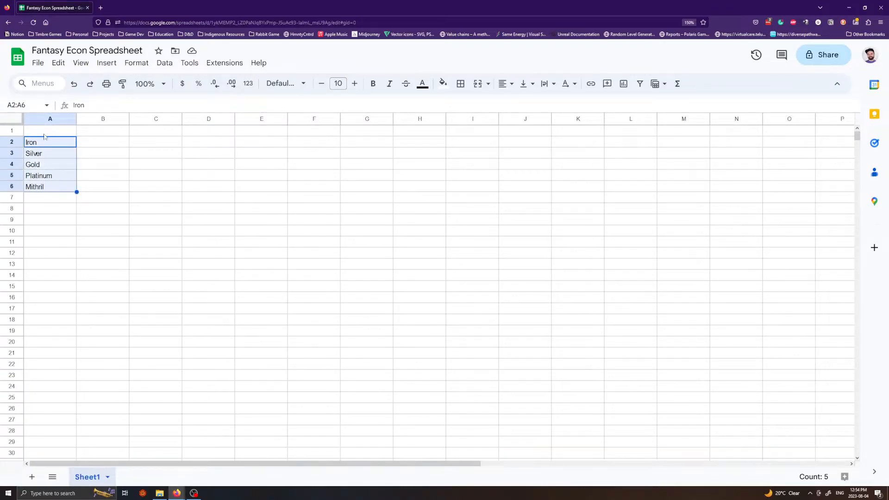
Enter the header Resource Type in cell A1 and widen column A to give it more room.
left_click(48, 135)
type("Res")
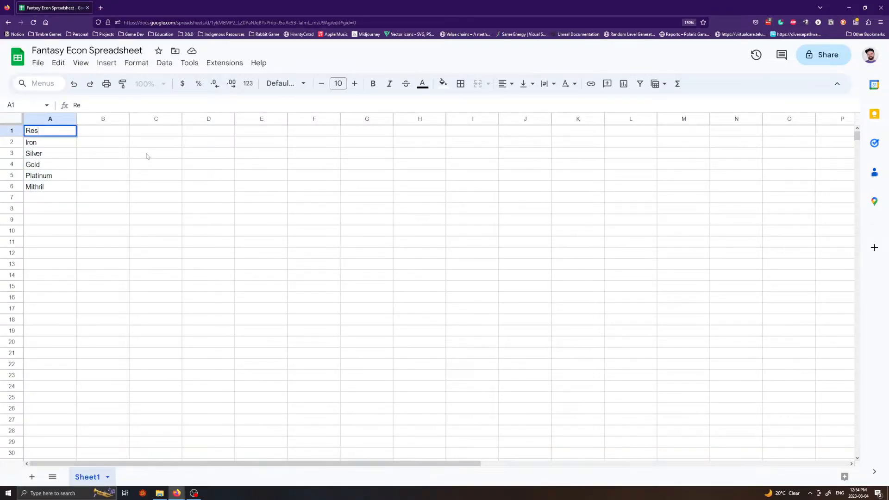
type("ource Type")
key("Return")
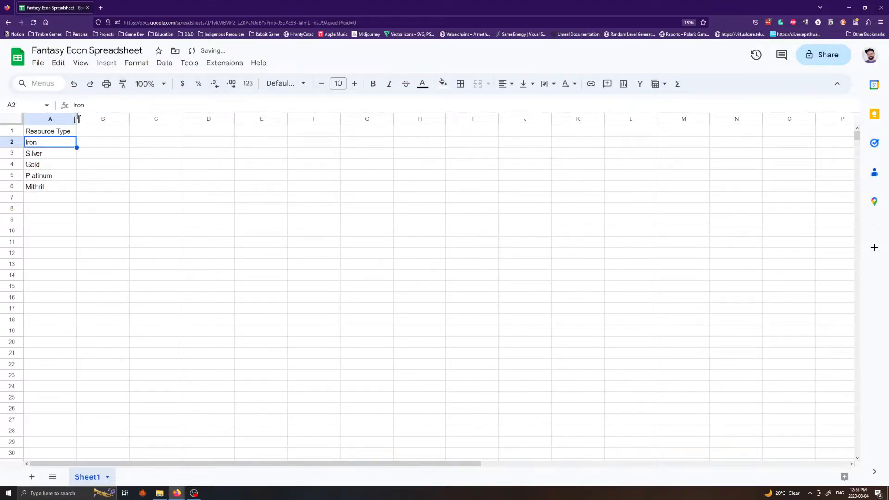
left_click_drag(77, 119, 83, 119)
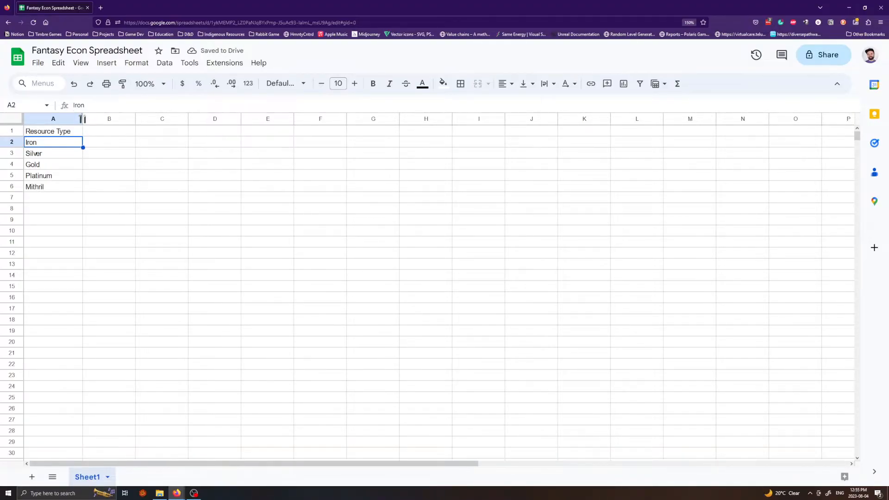
mouse_move(83, 119)
left_mouse_down()
mouse_move(135, 119)
mouse_move(84, 119)
mouse_move(109, 119)
mouse_move(91, 119)
left_mouse_up()
left_click(136, 189)
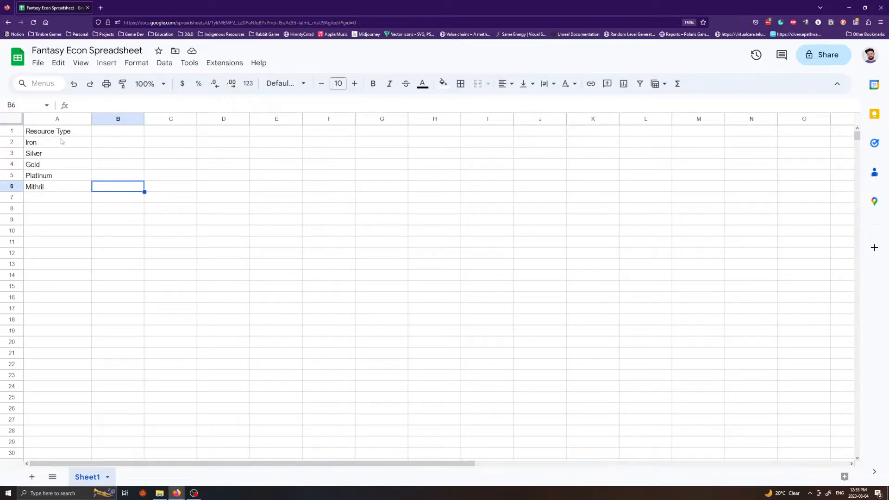
left_click_drag(64, 143, 59, 178)
left_click(58, 208)
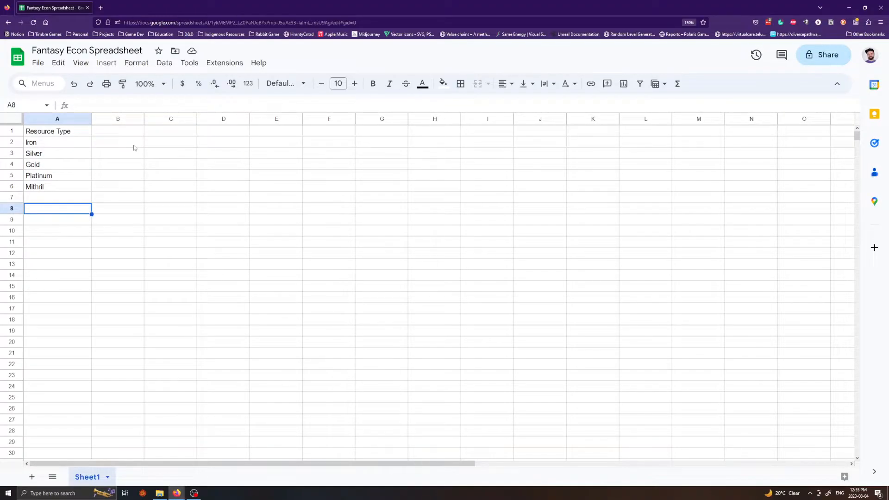
Make the Resource Type header in A1 bold and give the cell a light green fill.
left_click(50, 131)
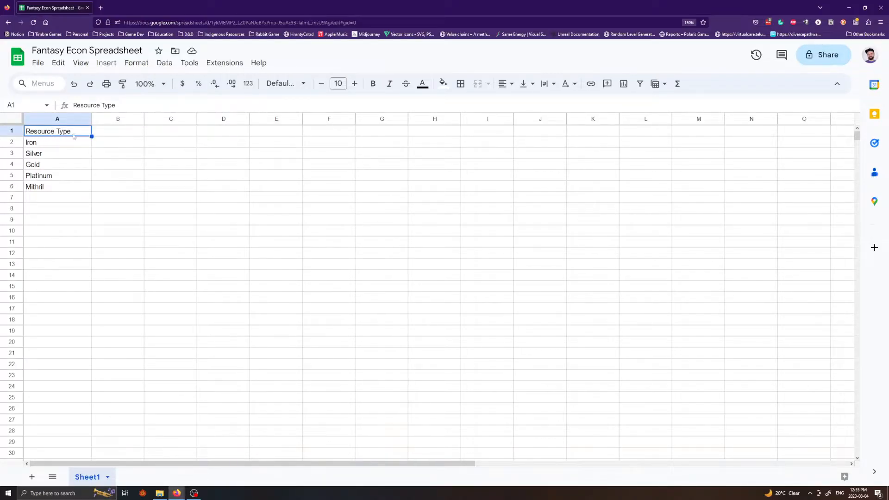
left_click(374, 85)
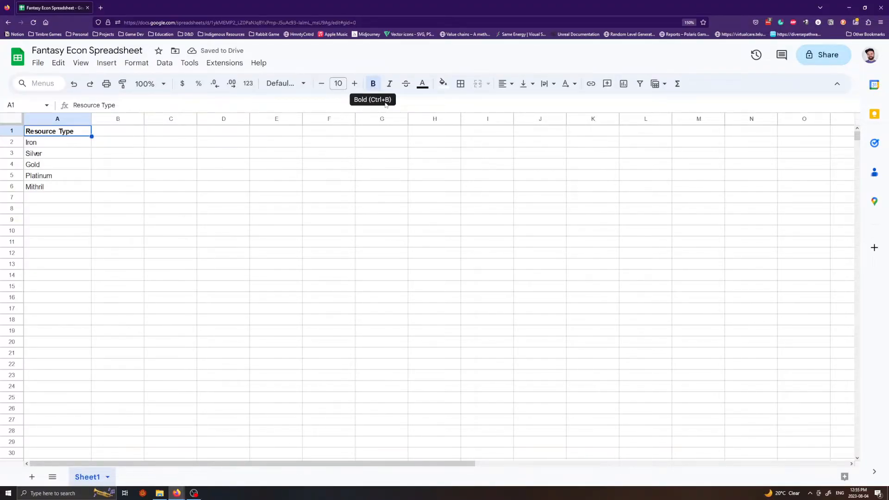
left_click(175, 166)
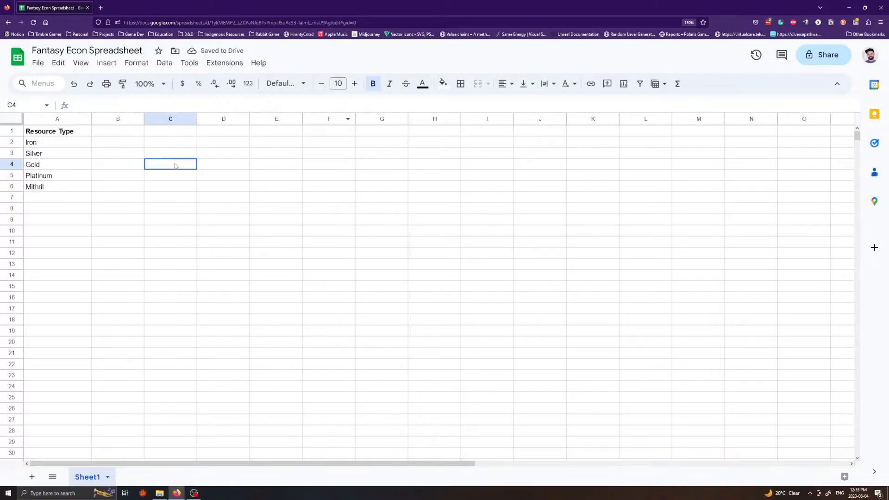
left_click(78, 133)
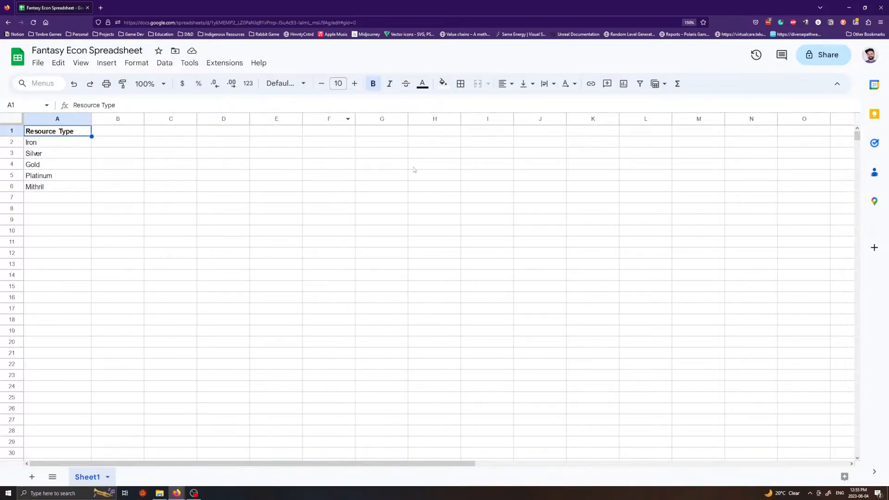
left_click(442, 85)
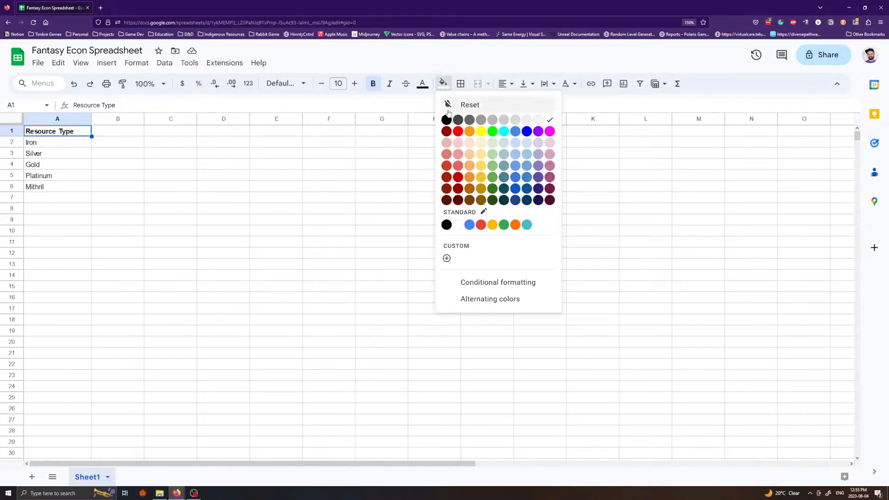
left_click(495, 148)
left_click(277, 186)
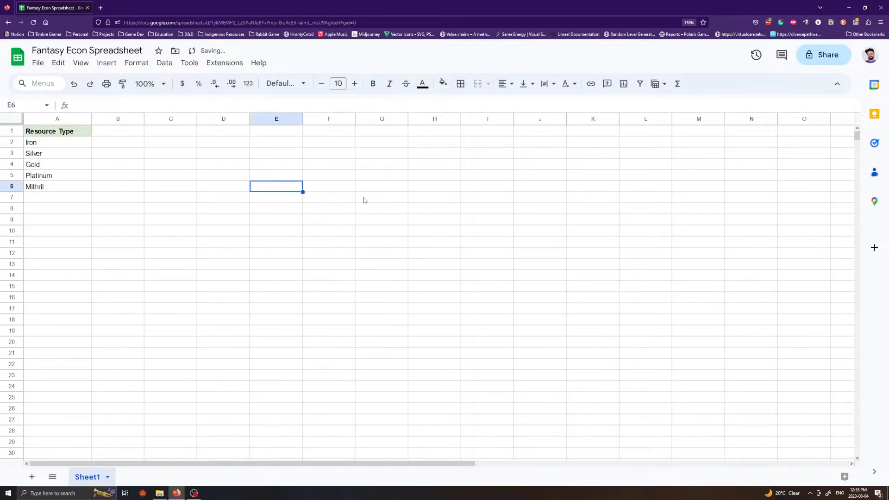
left_click(118, 155)
left_click(69, 135)
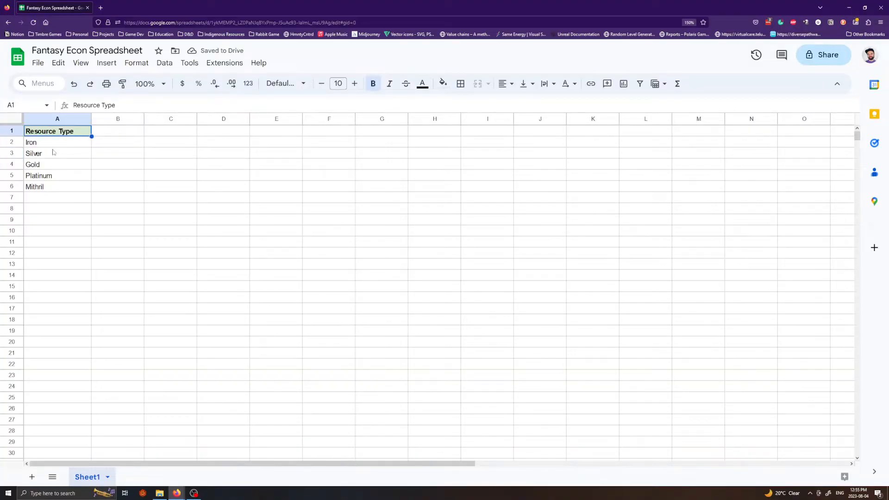
left_click_drag(52, 144, 50, 191)
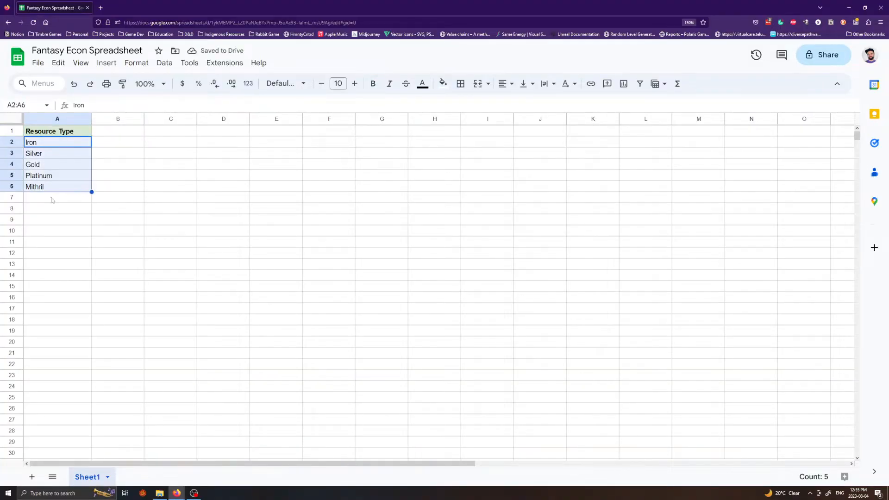
left_click(69, 244)
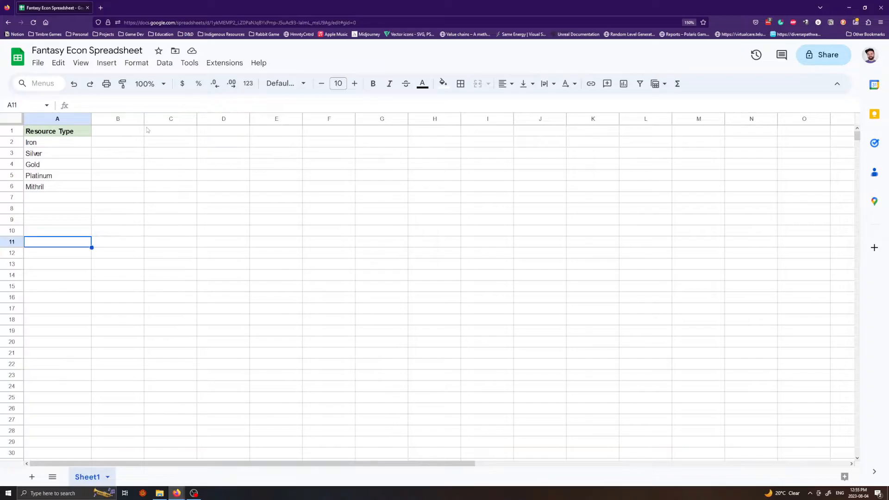
Widen column B slightly and select its header cell B1.
left_click_drag(144, 118, 151, 119)
left_click(132, 186)
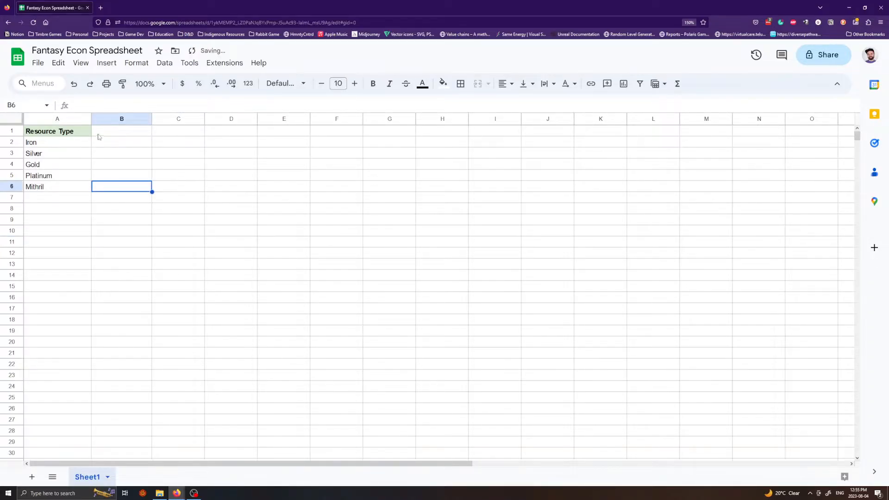
left_click(114, 132)
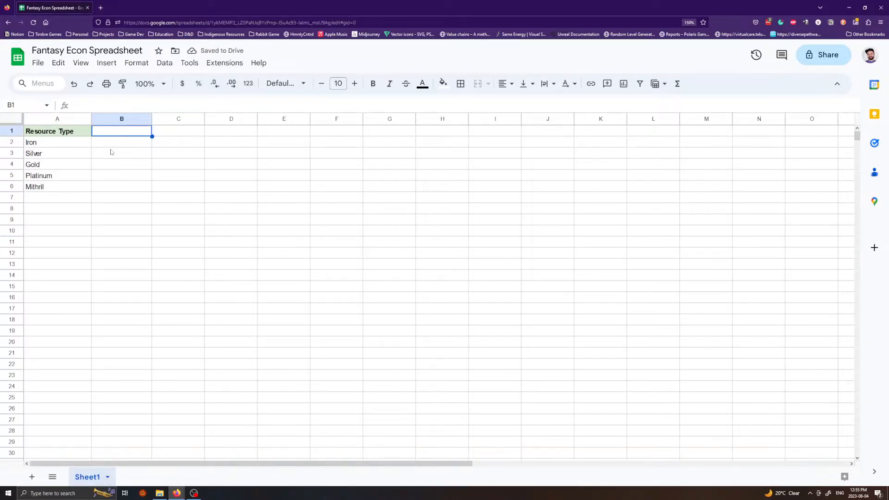
left_click_drag(113, 146, 112, 185)
left_click(106, 218)
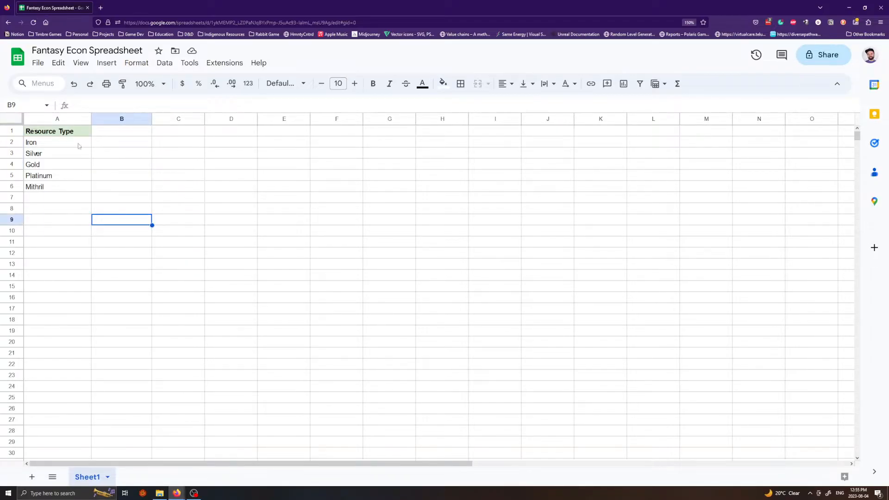
left_click_drag(53, 144, 53, 187)
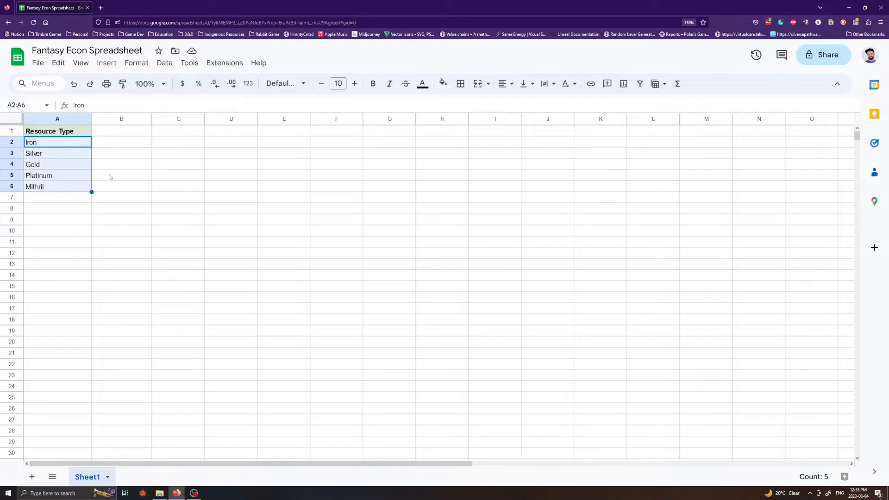
left_click_drag(119, 145, 121, 189)
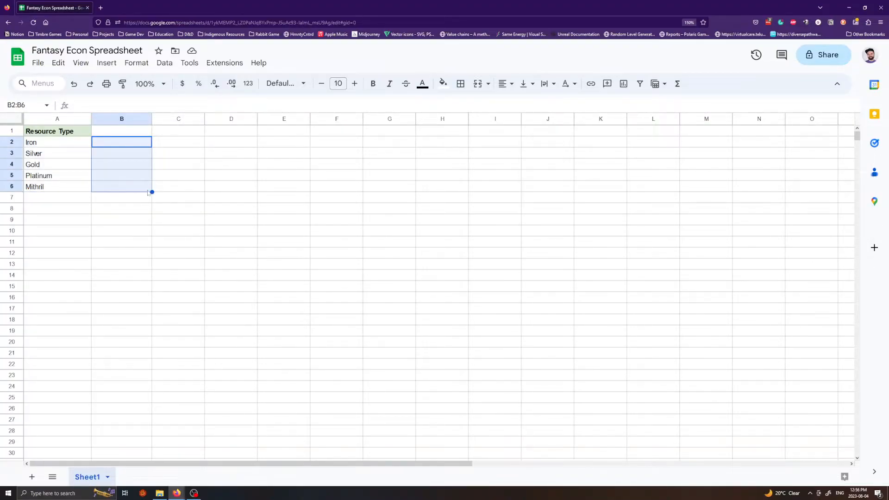
left_click(162, 233)
left_click_drag(127, 144, 118, 187)
left_click(117, 218)
Enter the header Gold Cost per Piece in cell B1 and widen column B to fit the text.
left_click(118, 135)
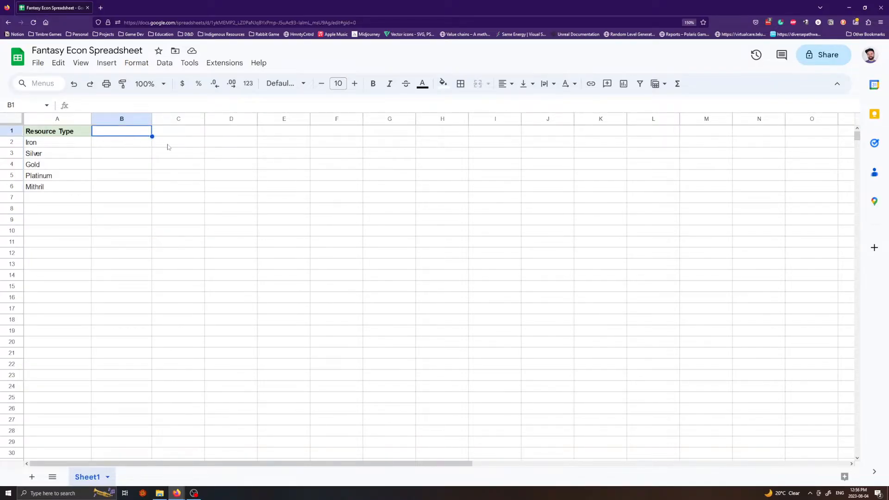
type("Gold ")
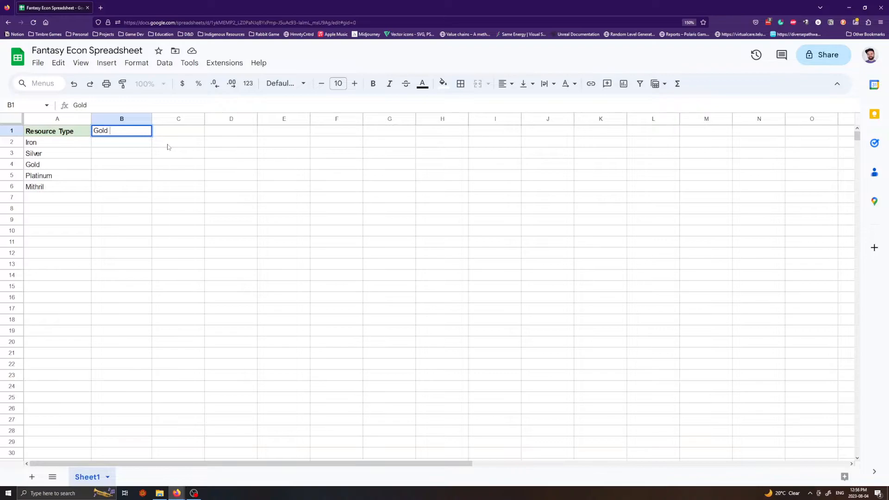
type("Cost per Piece")
key("Return")
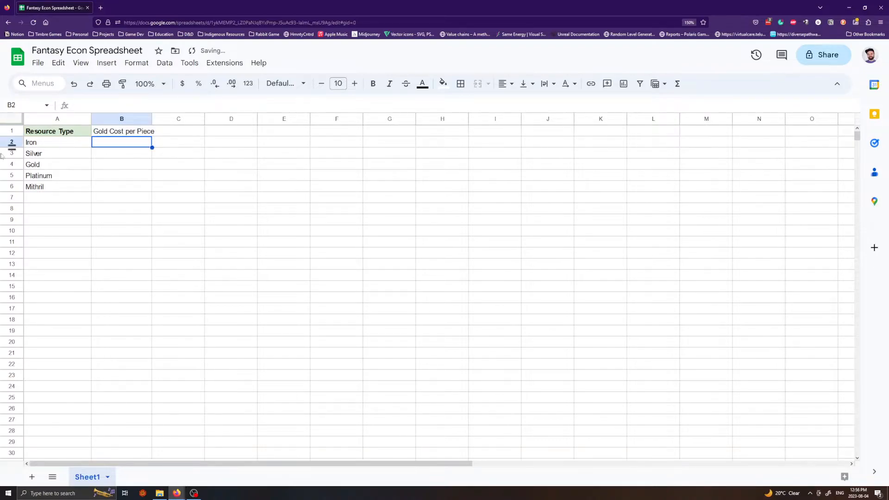
left_click_drag(152, 119, 161, 120)
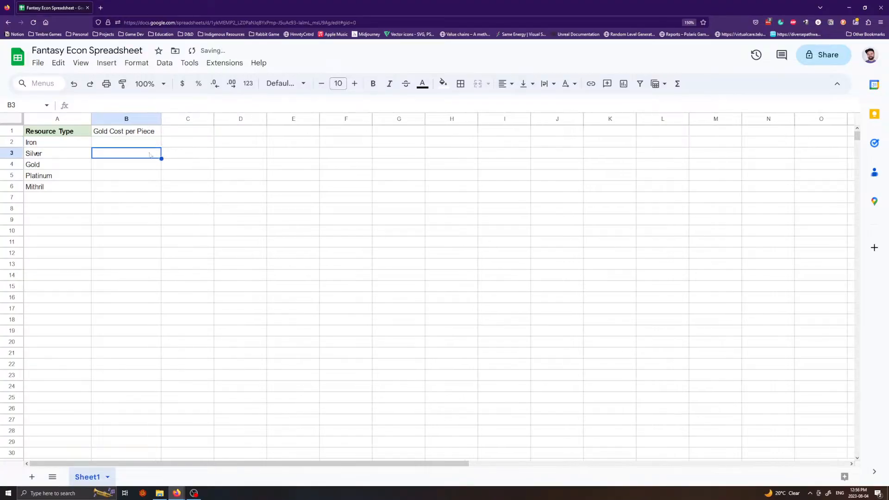
key("Up")
left_click(166, 179)
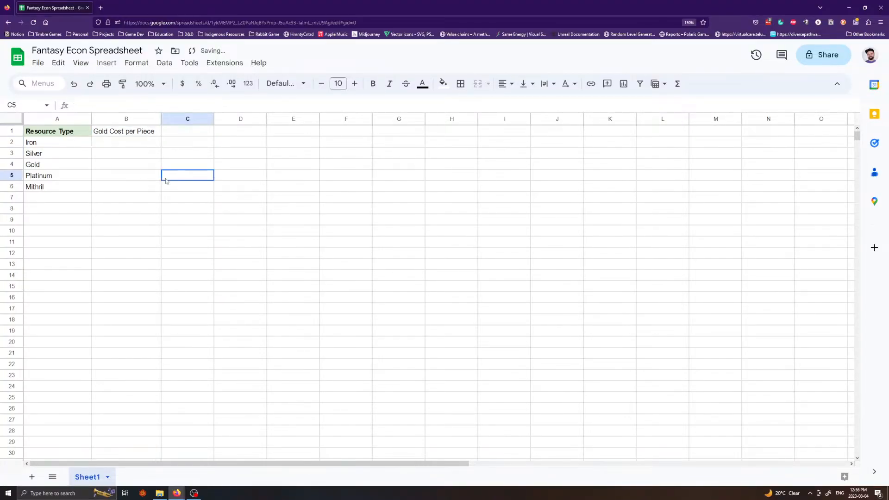
Copy the formatted Resource Type header cell A1.
left_click(110, 133)
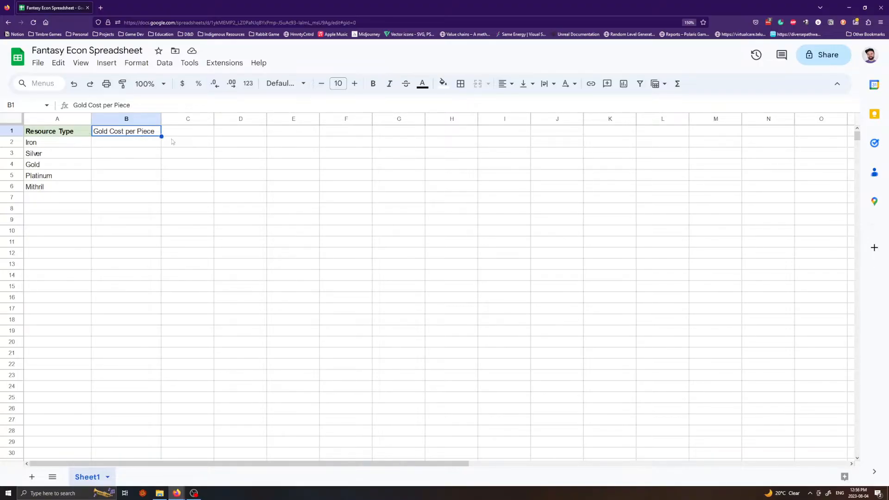
left_click(57, 134)
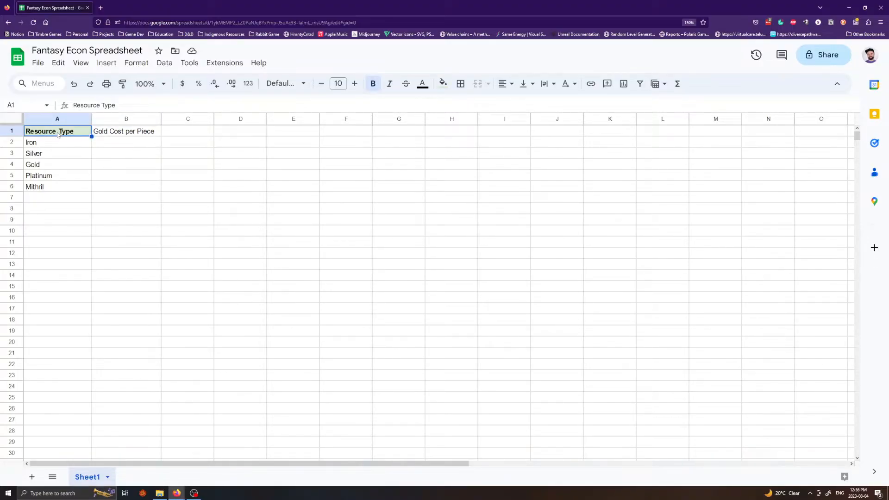
left_click(123, 136)
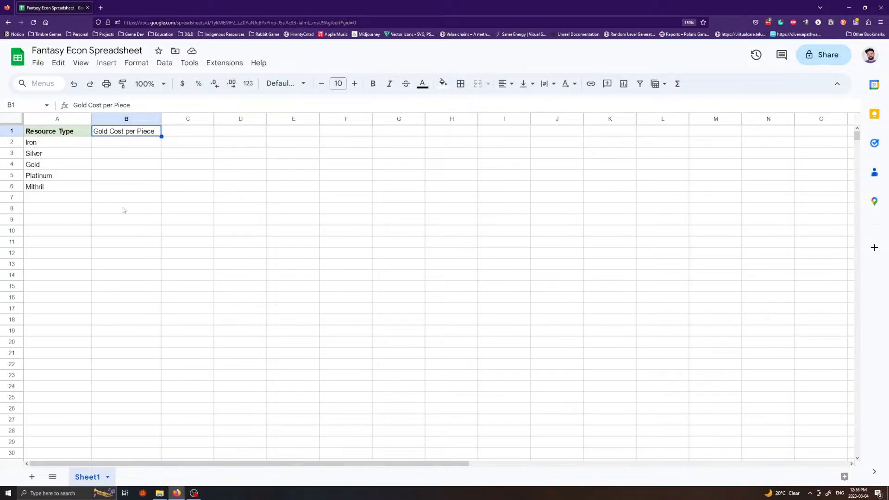
left_click(56, 133)
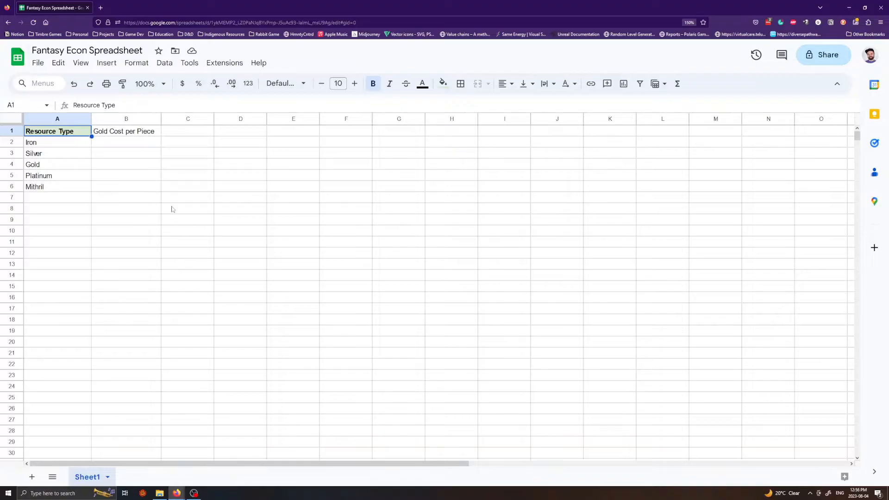
key("ctrl+c")
Try a regular paste of the copied header into empty cell E8, and undo it.
left_click(280, 210)
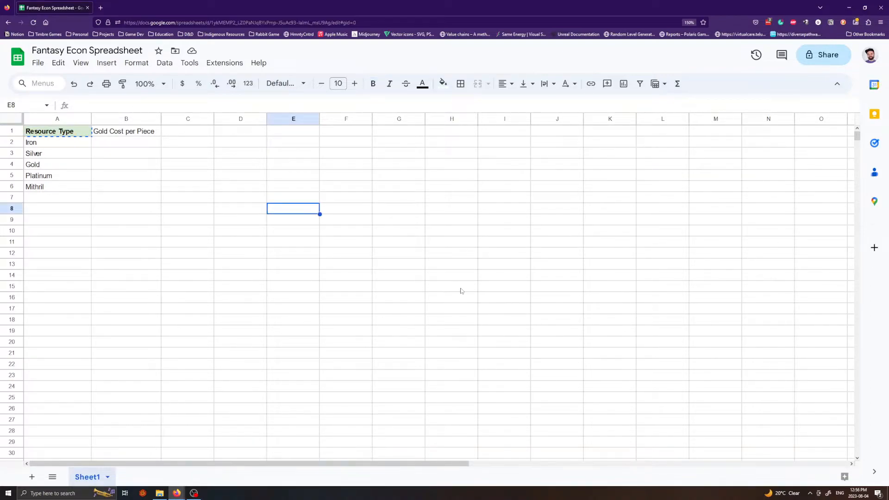
key("ctrl+v")
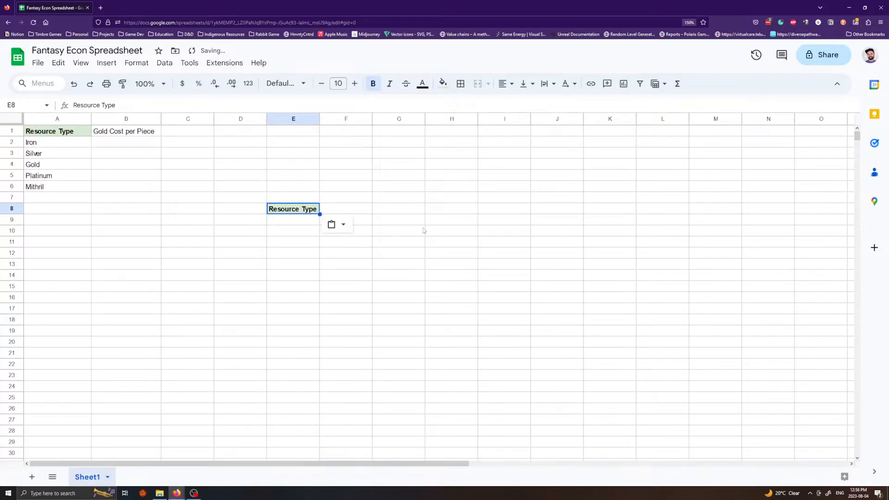
key("ctrl+z")
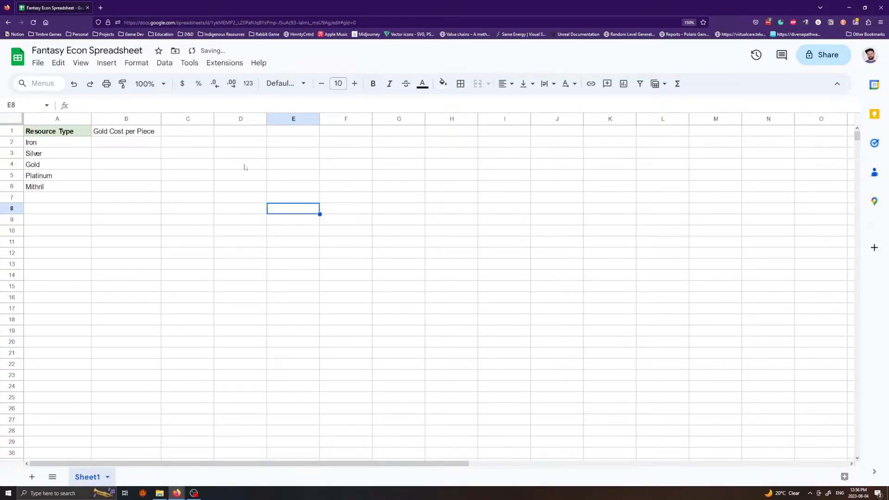
Paste only the copied header's formatting onto the Gold Cost per Piece cell B1, keeping its text.
left_click(122, 133)
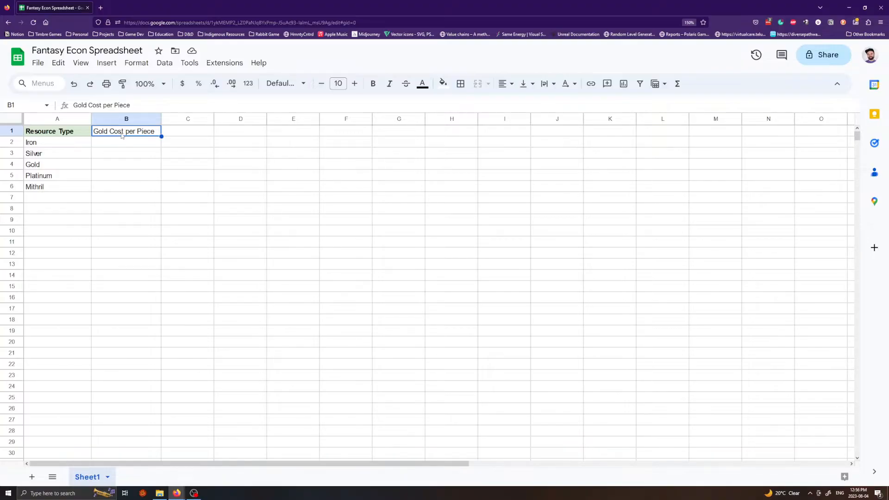
key("ctrl+b")
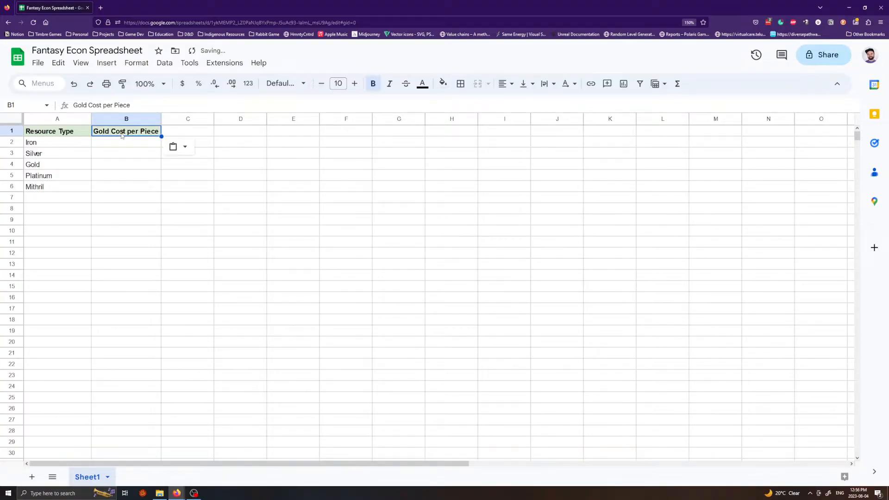
Widen column B slightly and enter gold costs 0.1, 0.5, 1, 2 and 5 for Iron through Mithril in B2:B6.
left_click_drag(160, 119, 168, 119)
left_click(146, 185)
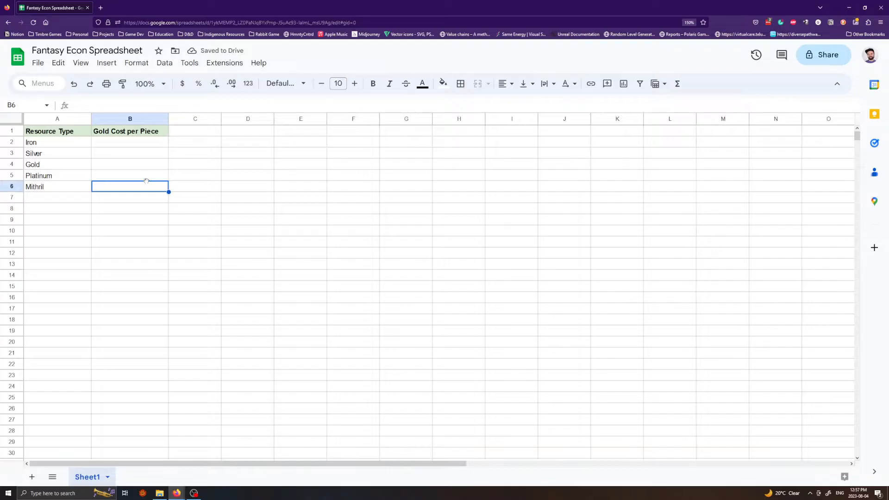
left_click(134, 143)
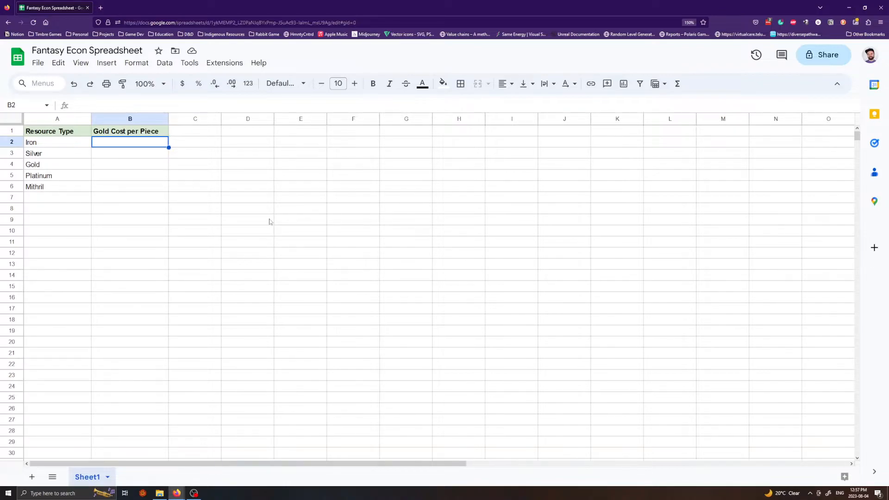
type("0.1")
key("Return")
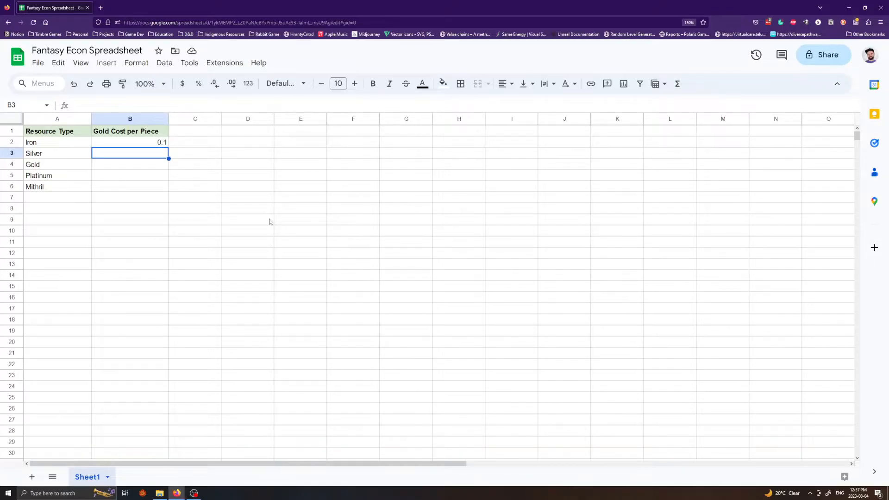
type("0.5")
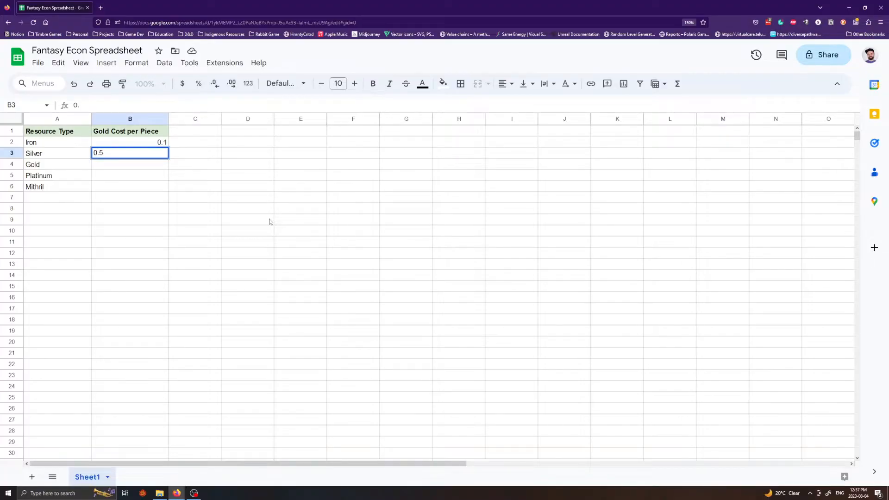
key("Return")
type("1")
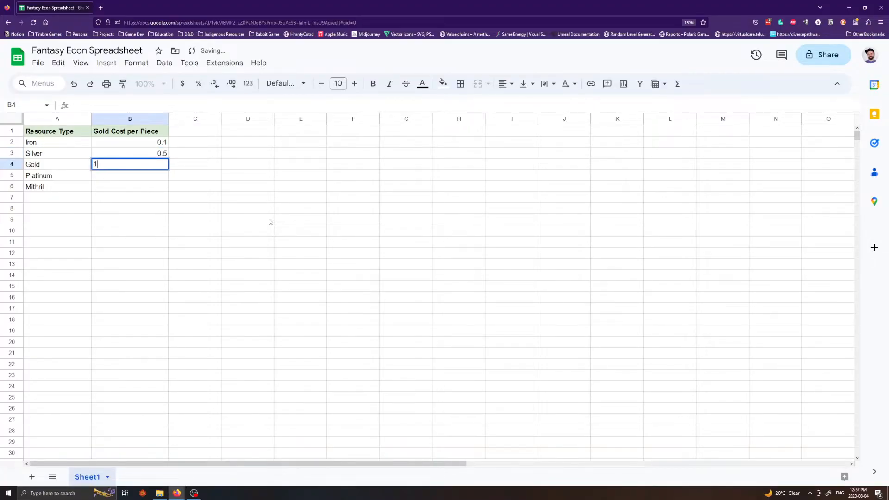
key("Return")
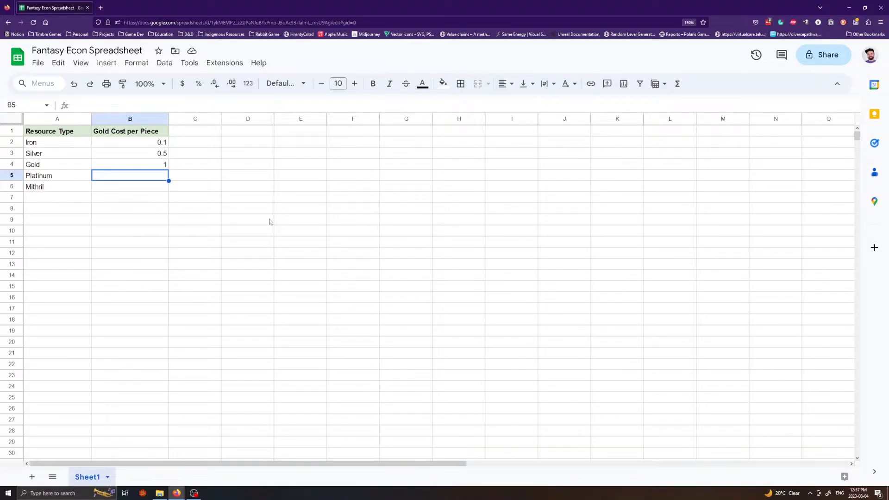
type("2")
key("Return")
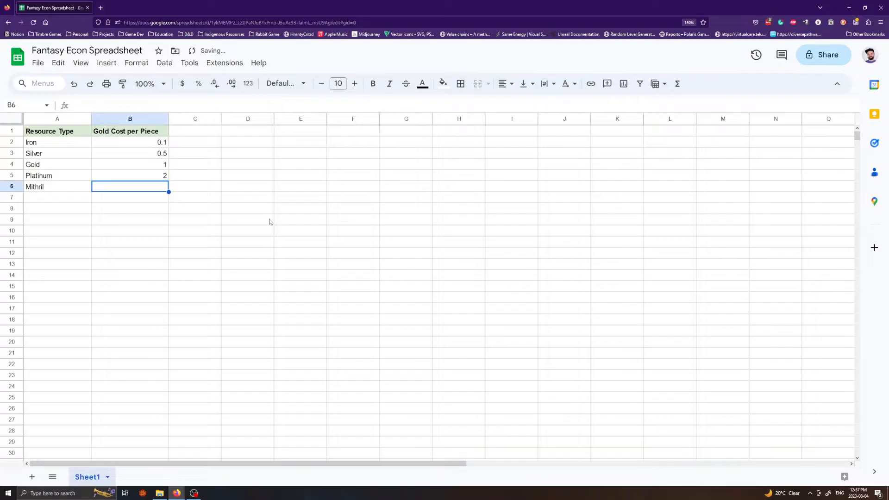
type("5")
key("Return")
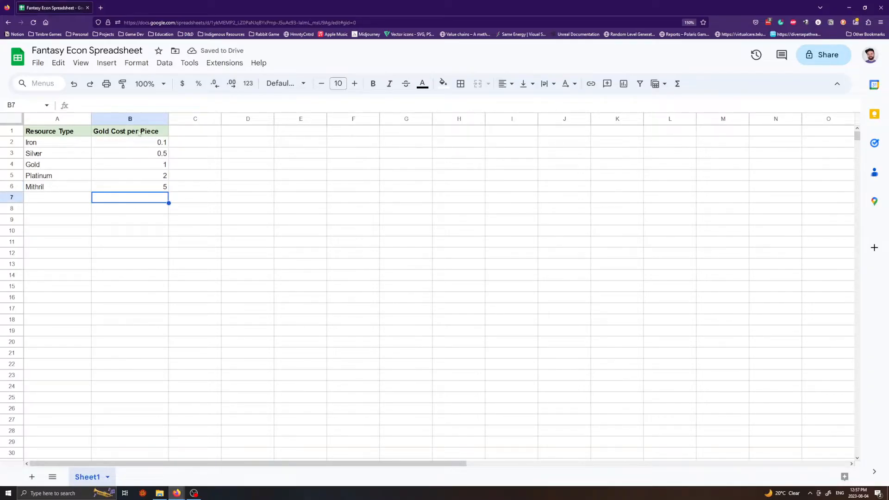
Center-align the Gold Cost per Piece header and its values in B1:B6.
left_click_drag(132, 190, 139, 134)
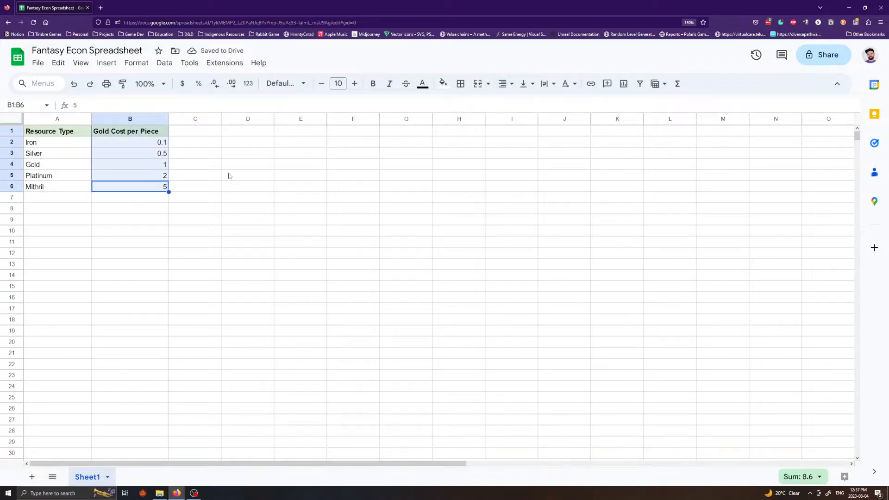
left_click(505, 83)
left_click(522, 102)
left_click(301, 218)
left_click_drag(135, 133, 130, 188)
left_click(129, 234)
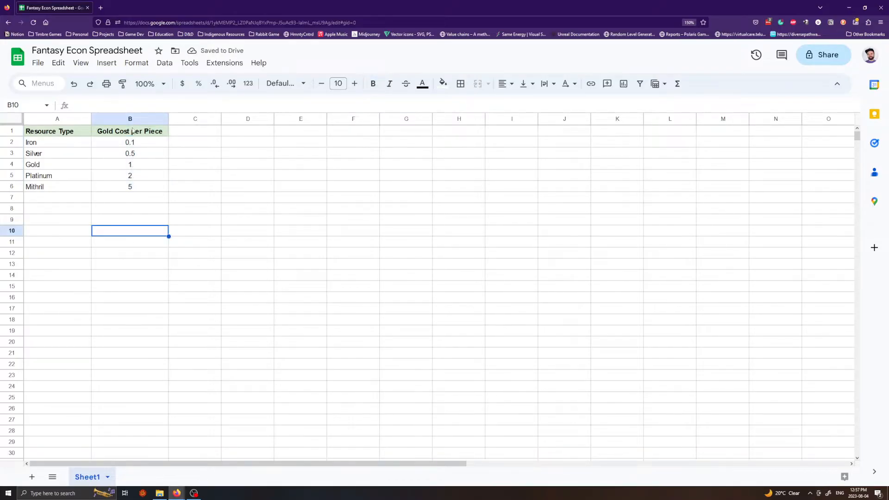
left_click_drag(133, 131, 130, 189)
left_click_drag(130, 131, 121, 191)
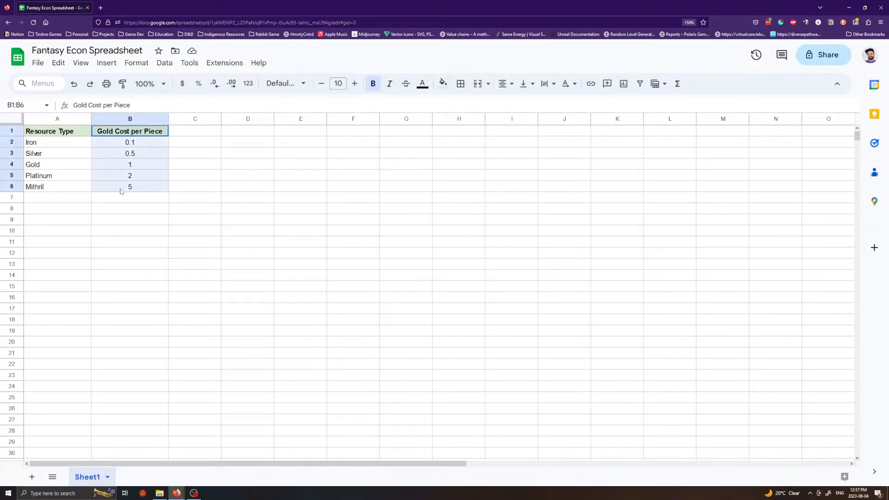
left_click(131, 118)
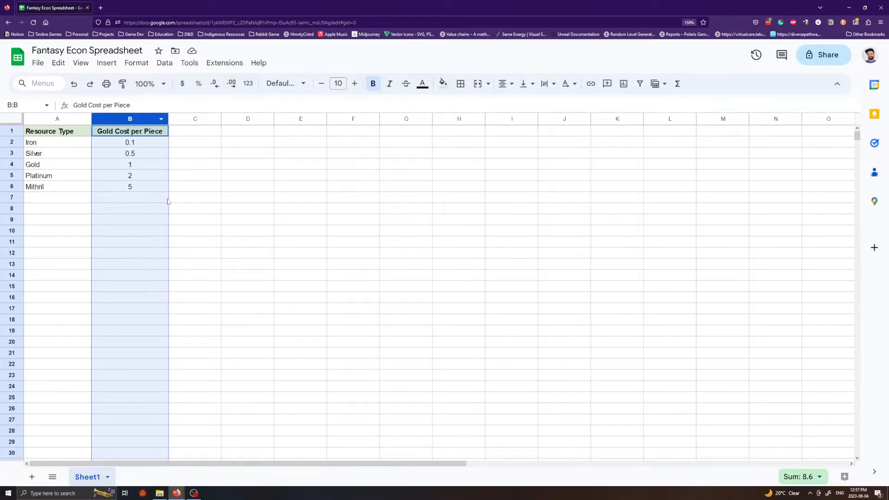
left_click(286, 226)
Reapply center alignment to the range B1:B6.
left_click_drag(141, 190, 143, 132)
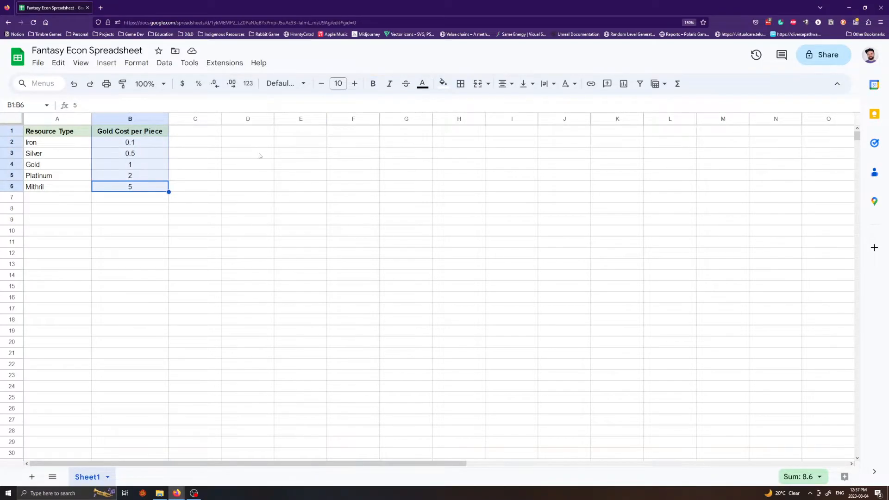
left_click(511, 87)
left_click(520, 103)
left_click(310, 189)
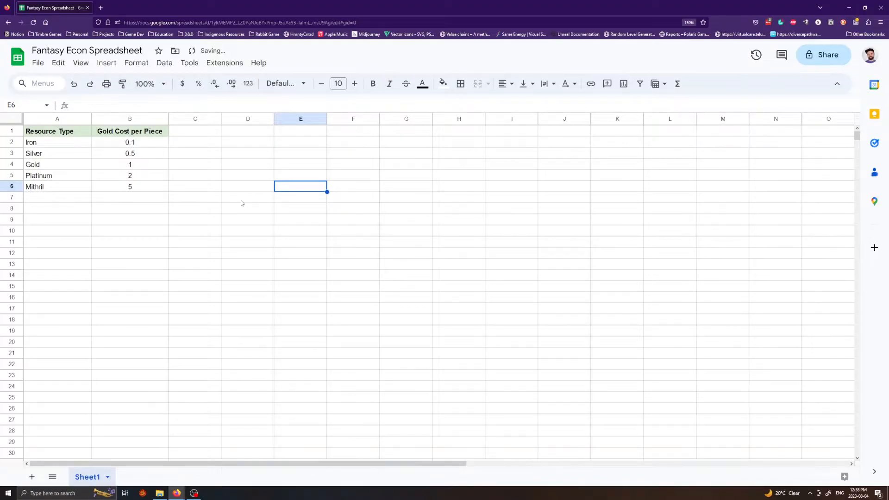
Widen column C to about column B's width and enter the headers Town 1 Min in C1 and Town 1 Max in D1.
left_click_drag(222, 119, 245, 119)
left_click(232, 179)
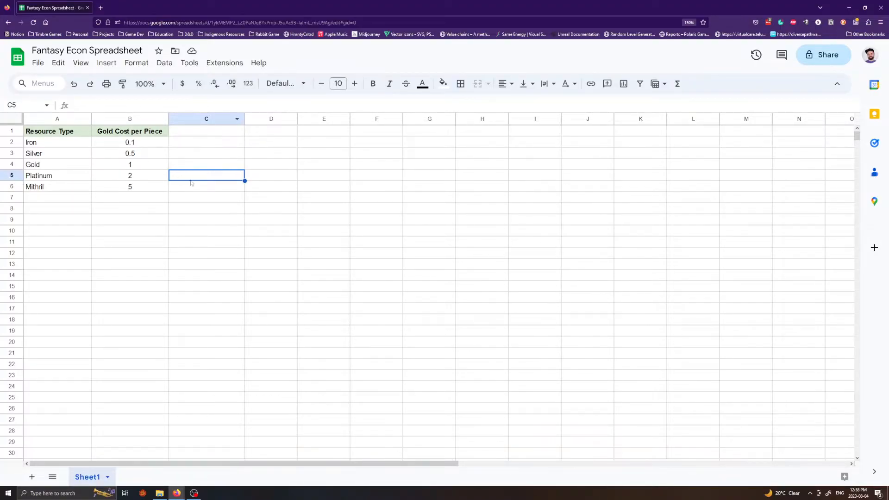
left_click(203, 133)
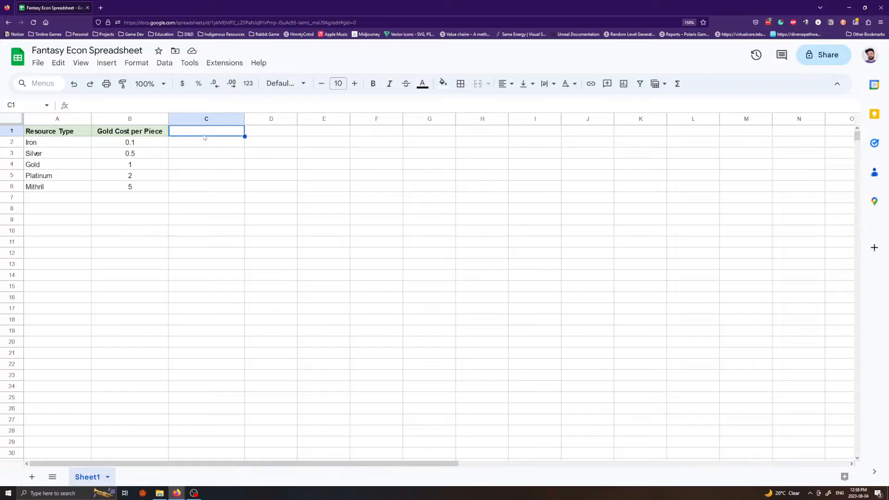
type("Town 1 Min")
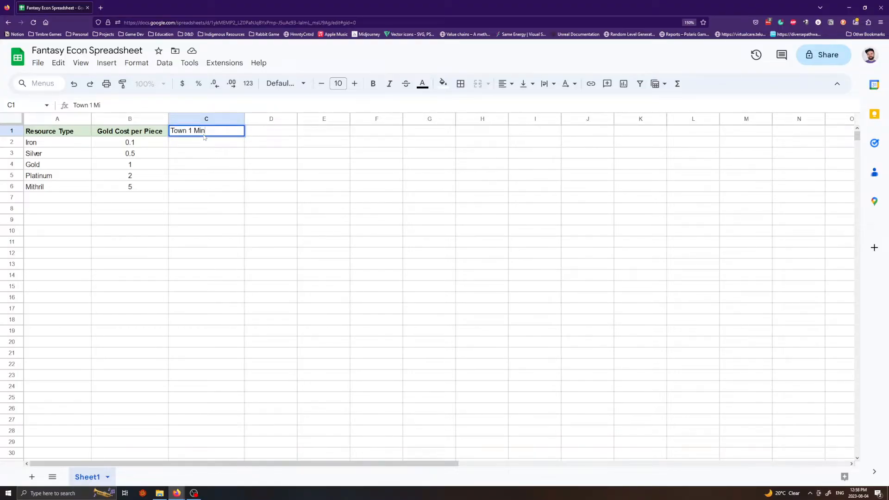
key("Tab")
type("T")
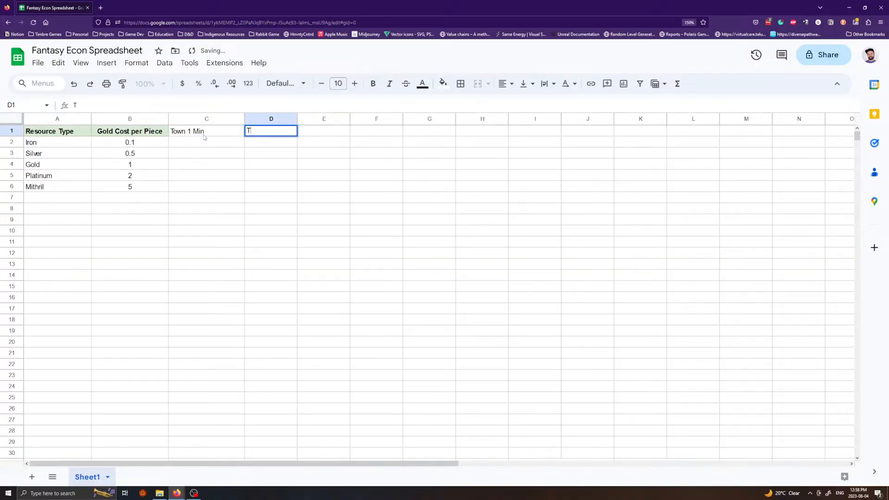
type("own 1 Max")
key("Return")
Widen column D to slightly more than the width of column C.
left_click_drag(298, 118, 327, 121)
left_click(266, 166)
left_click(303, 179)
Enter 10 as the Town 1 Min and 20 as the Town 1 Max for Iron.
left_click(188, 142)
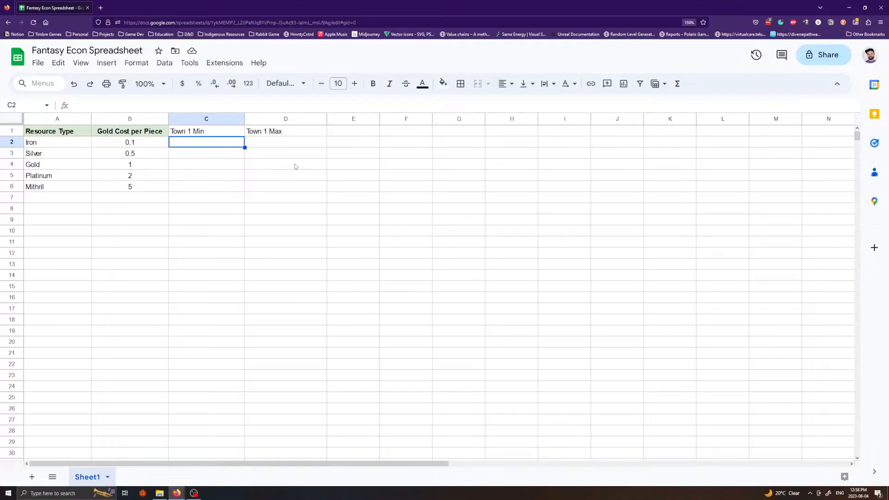
type("10")
key("Return")
key("Up")
key("Right")
type("20")
key("Return")
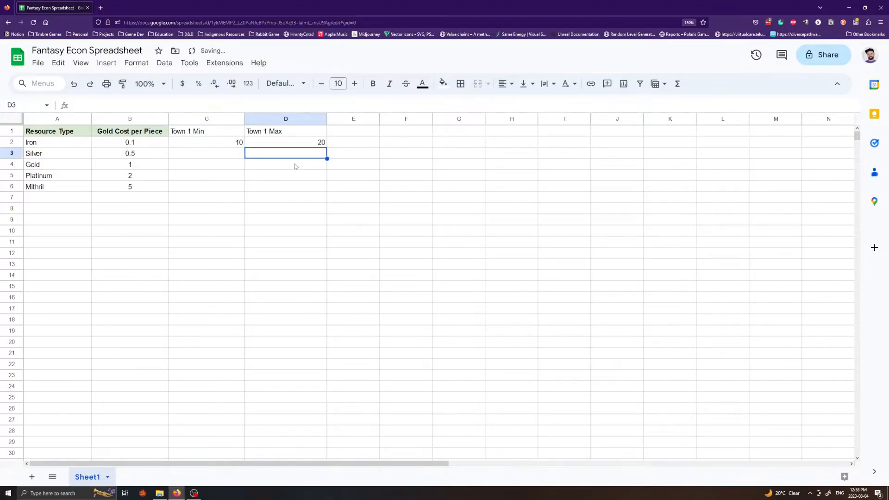
Enter 1 as the Town 1 Min and 10 as the Town 1 Max for Silver.
key("Up")
key("Down")
key("Left")
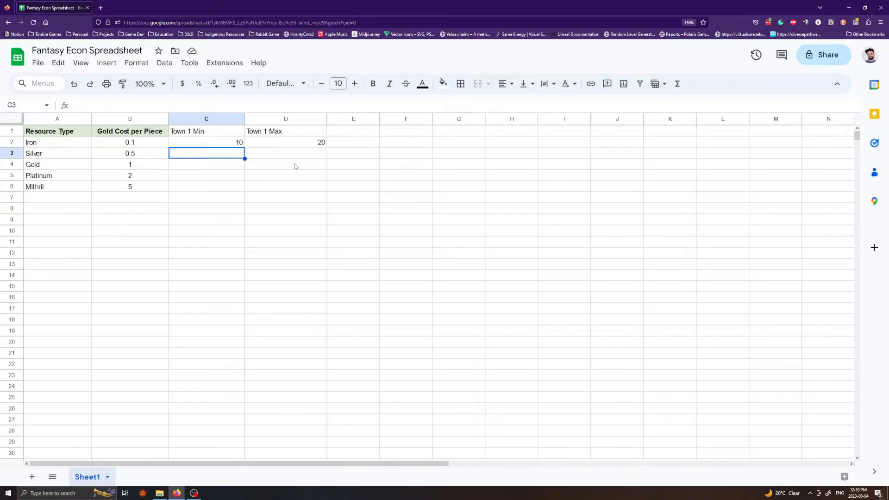
type("1")
key("Return")
key("Up")
key("Right")
type("10")
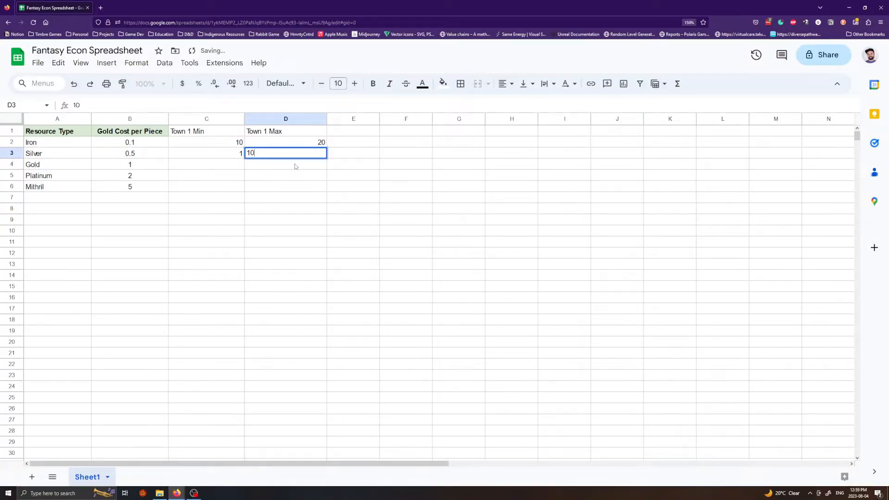
key("Return")
Enter 1 as the Town 1 Min and 3 as the Town 1 Max for Gold.
key("Left")
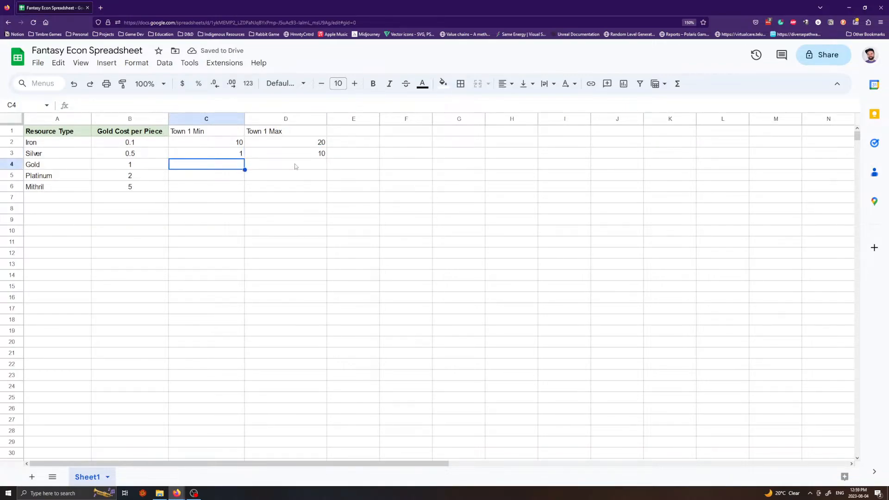
type("1")
key("Return")
key("Up")
key("Right")
type("3")
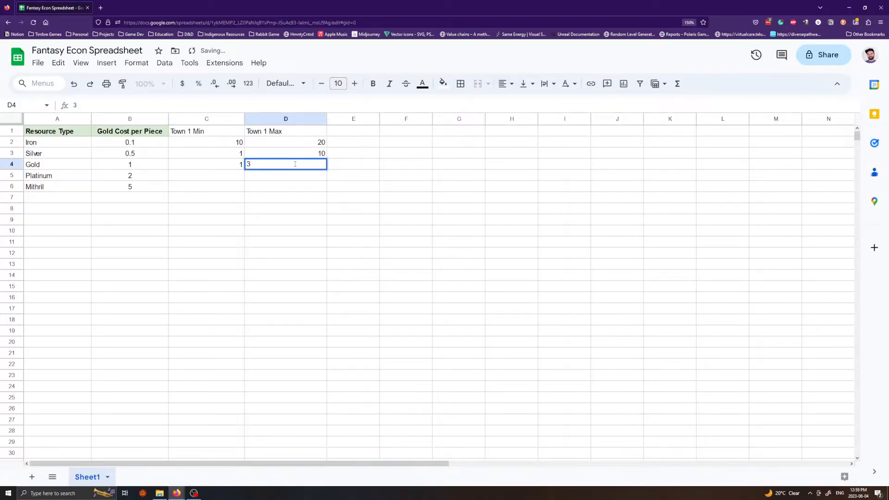
key("Return")
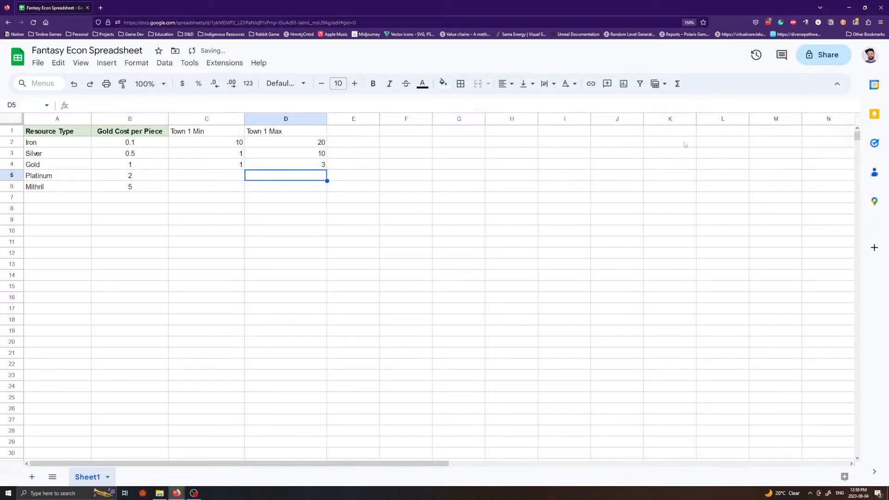
left_click(301, 197)
left_click(222, 208)
left_click(182, 189)
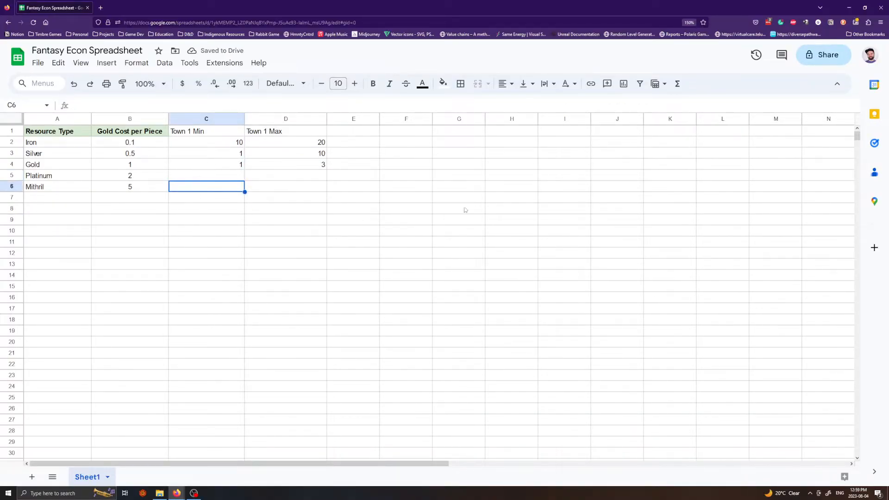
key("Down")
key("Down")
key("Down")
key("Right")
key("Up")
key("Up")
key("Up")
key("Left")
key("Up")
key("Down")
key("Down")
key("Right")
key("Up")
key("Up")
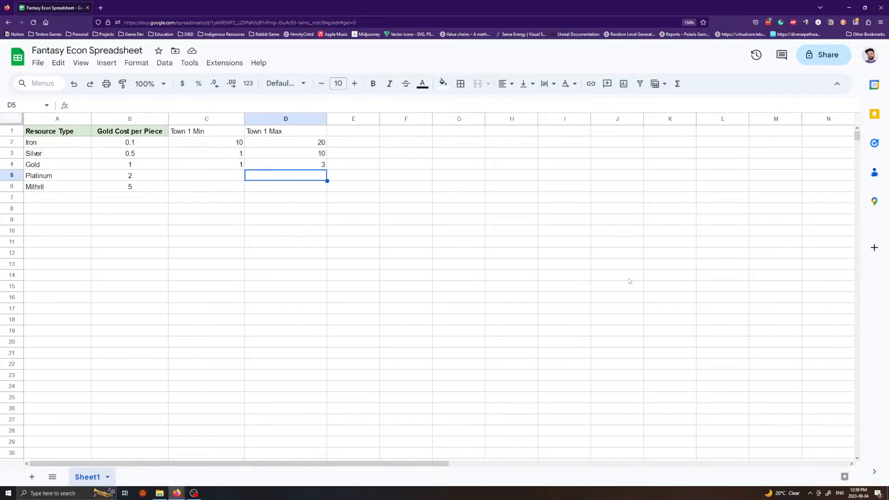
key("Left")
key("Down")
key("Down")
key("Right")
key("Up")
key("Left")
key("Down")
key("Down")
key("Right")
key("Right")
key("Up")
key("Up")
key("Up")
key("Left")
key("Left")
key("Down")
key("Down")
key("Up")
key("Up")
key("Right")
Enter 0 as the Town 1 Min and 1 as the Town 1 Max for Platinum.
key("Left")
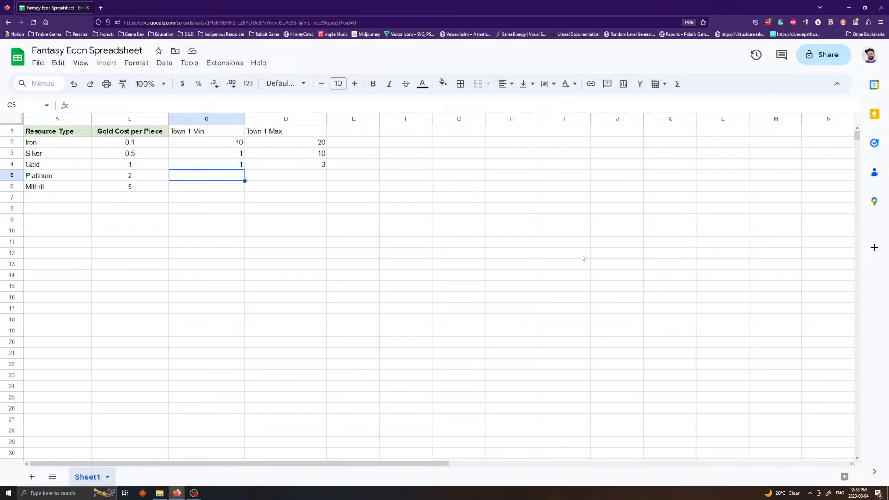
type("0")
key("Return")
key("Up")
key("Right")
type("1")
key("Return")
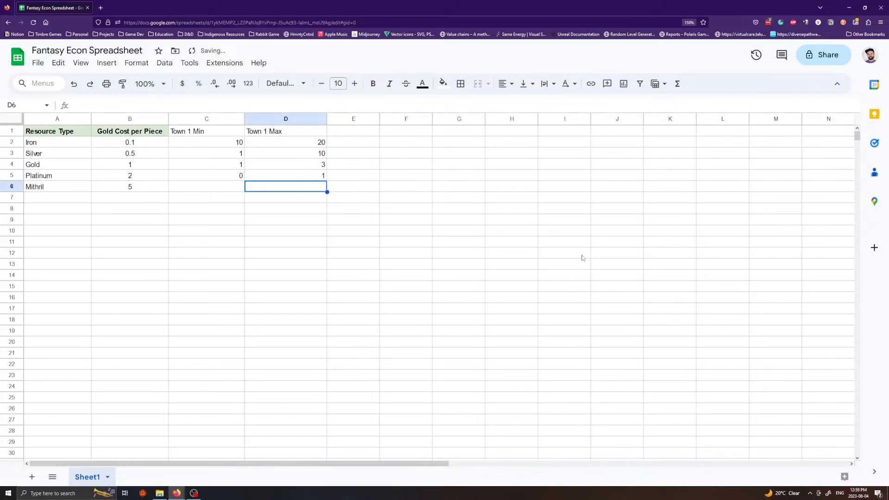
Enter 0 as both the Town 1 Min and the Town 1 Max for Mithril.
key("Left")
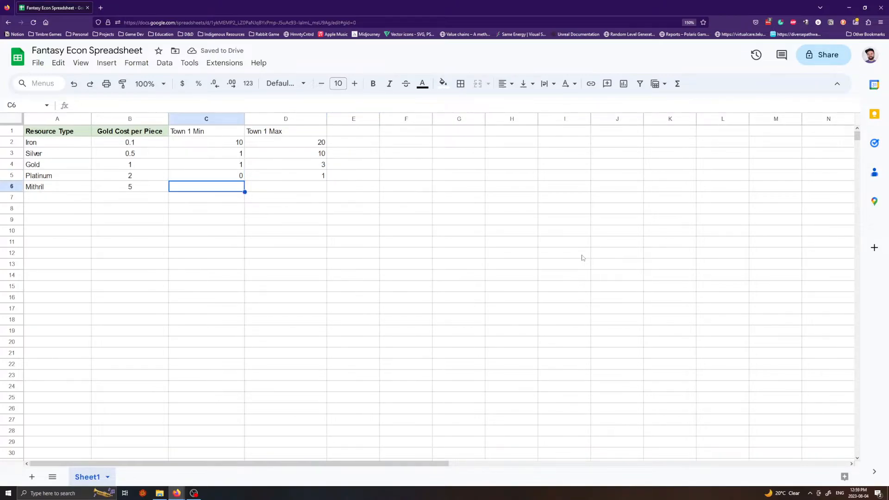
type("0")
key("Return")
key("Up")
key("Right")
type("0")
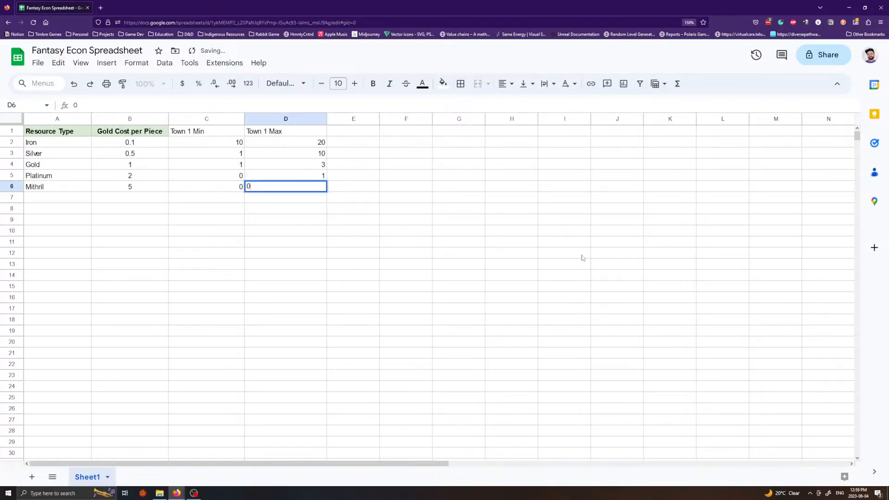
key("Return")
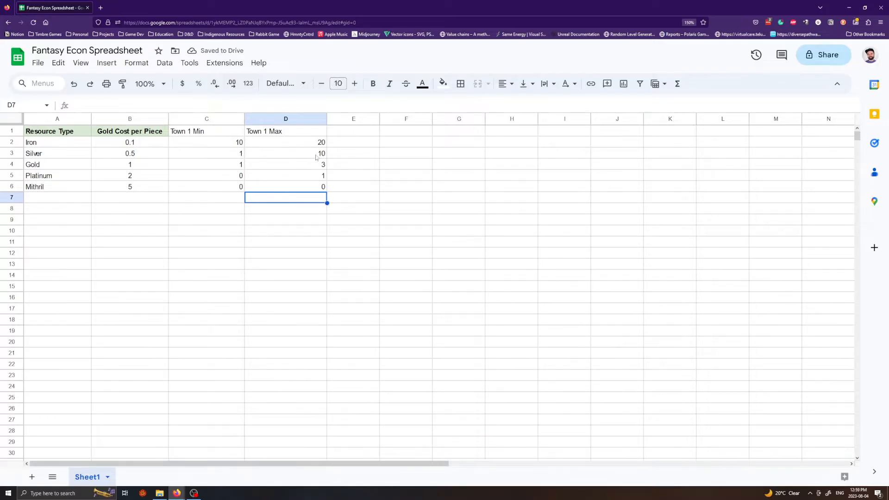
Copy the Gold Cost per Piece range B1:B6 and paste only its formatting onto the Town 1 columns C1:D6.
left_click(138, 134)
left_click_drag(138, 133, 134, 187)
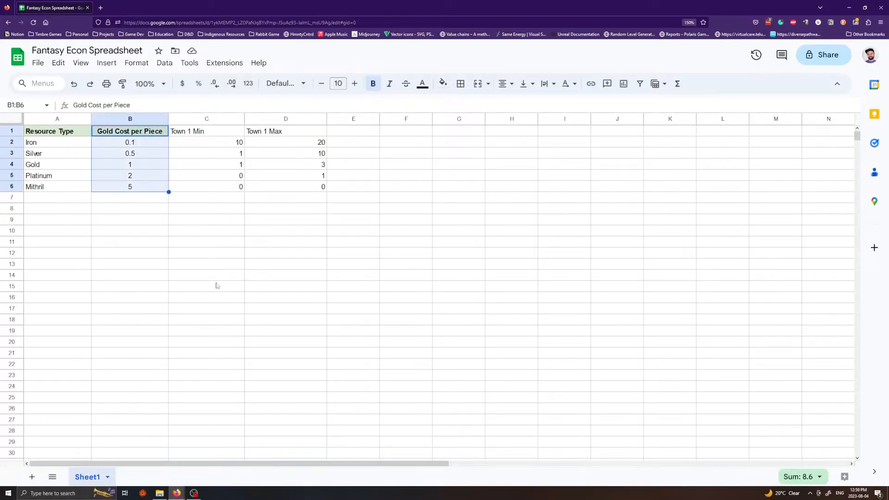
key("ctrl+c")
left_click_drag(215, 133, 292, 190)
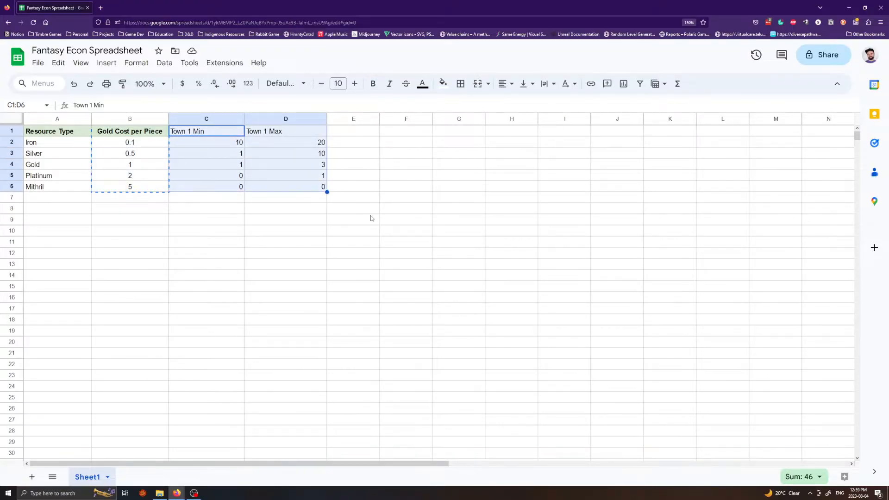
key("ctrl+alt+v")
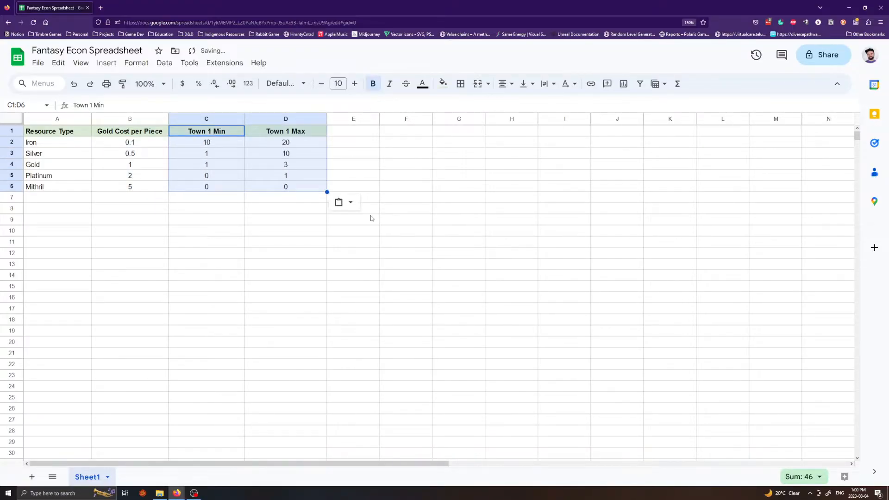
left_click(442, 222)
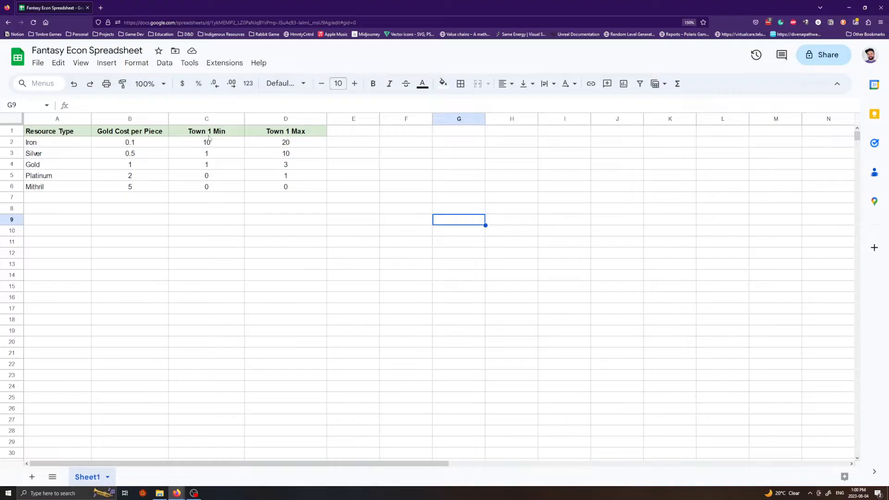
left_click(61, 132)
left_click(69, 242)
left_click_drag(56, 133, 60, 185)
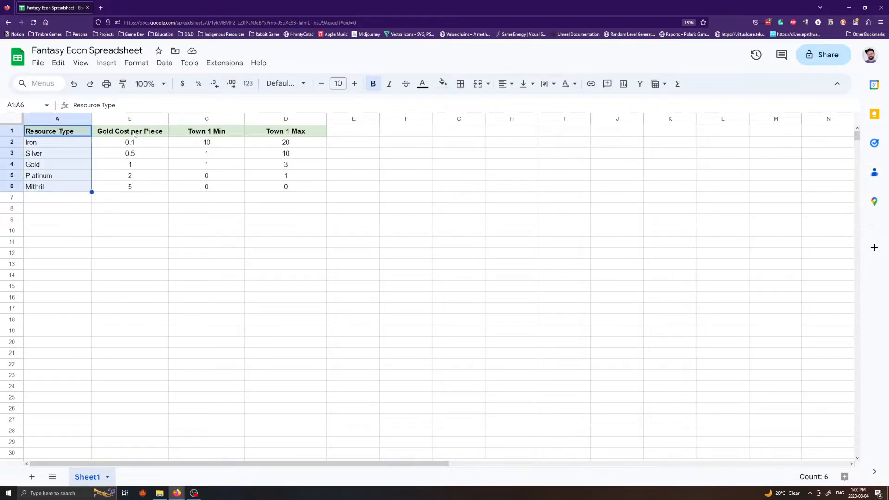
left_click_drag(133, 134, 132, 185)
Fill the Town 1 Min and Town 1 Max header cells C1:D1 with a darker green.
left_click_drag(209, 133, 276, 136)
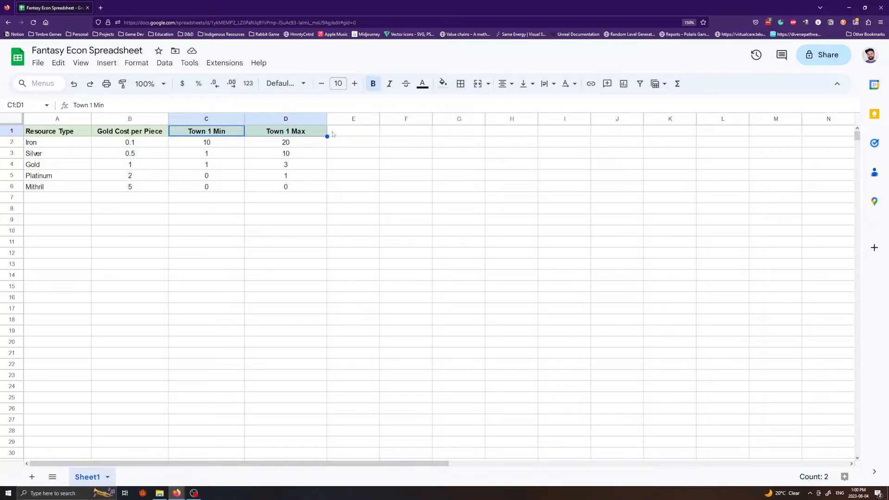
left_click(444, 85)
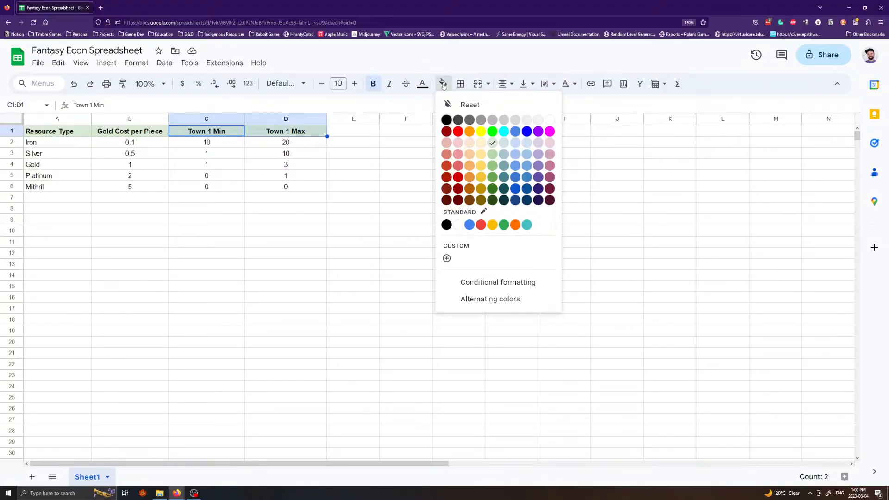
left_click(495, 167)
left_click(480, 174)
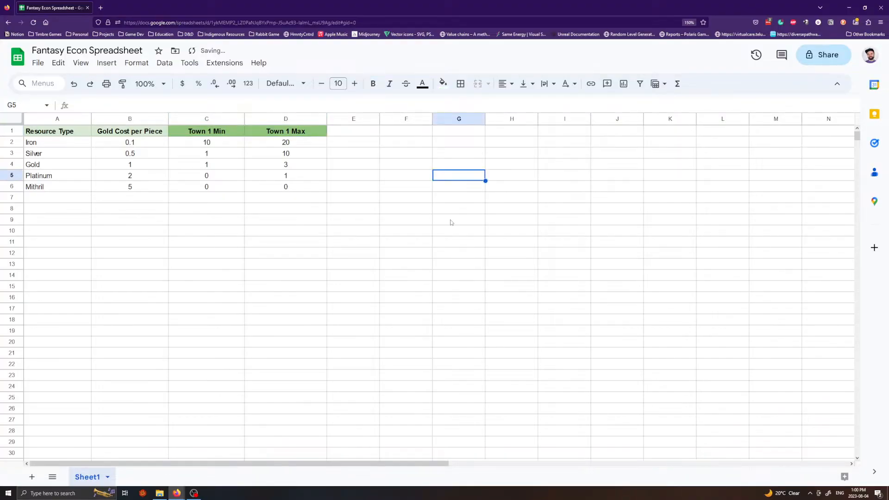
left_click(319, 236)
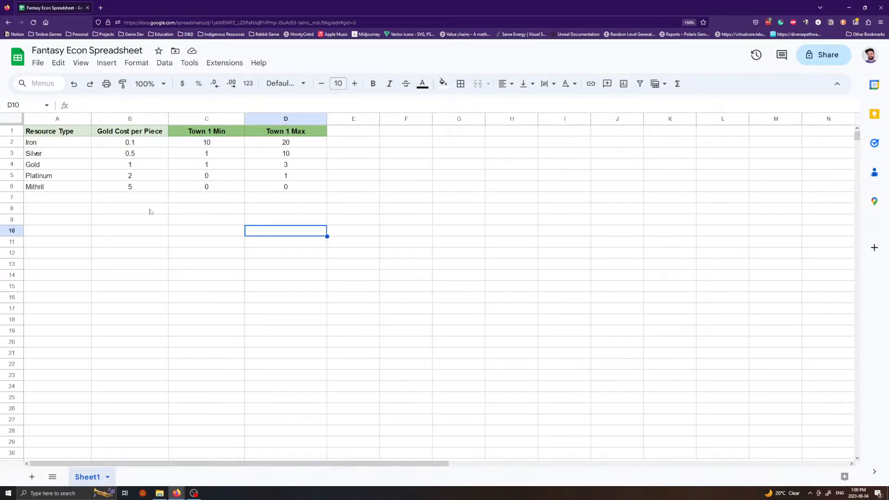
Copy the Town 1 header cells C1:D1 and paste them into E1:F1.
left_click_drag(211, 133, 275, 133)
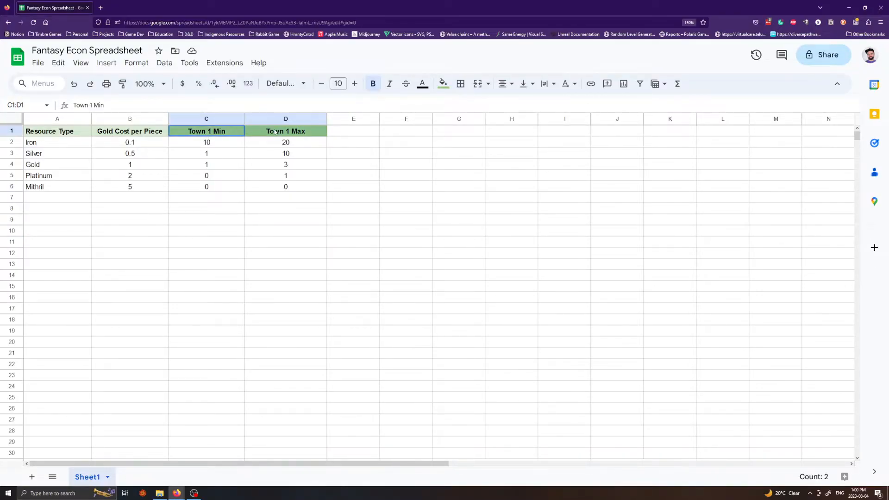
left_click(215, 164)
left_click_drag(214, 133, 279, 135)
left_click(215, 187)
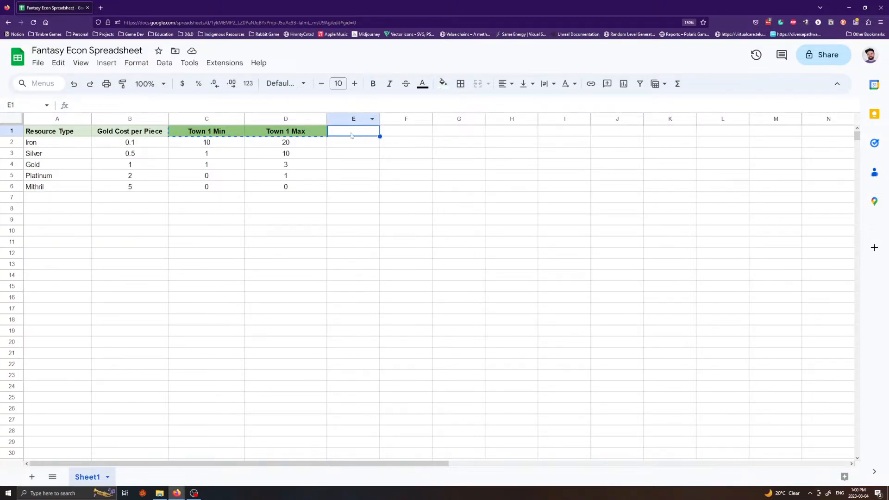
key("ctrl+v")
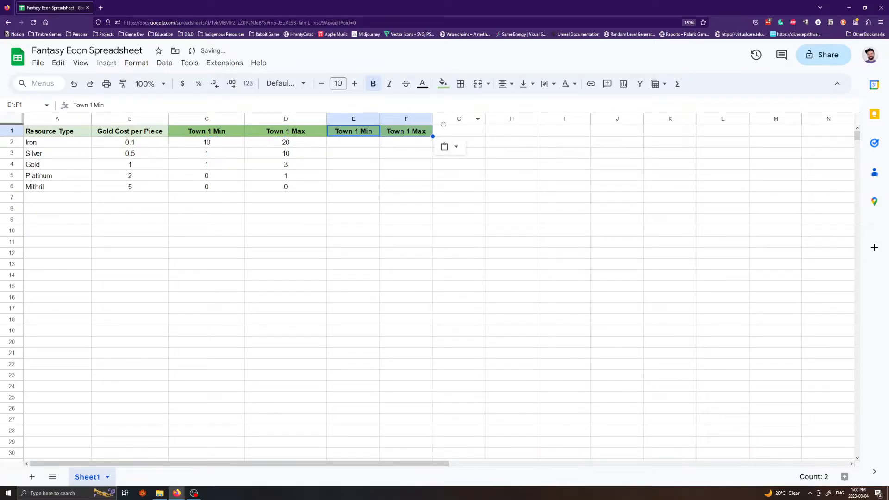
Rename the copied headers in E1 and F1 as Town 2 Min and Town 2 Max.
double_click(366, 131)
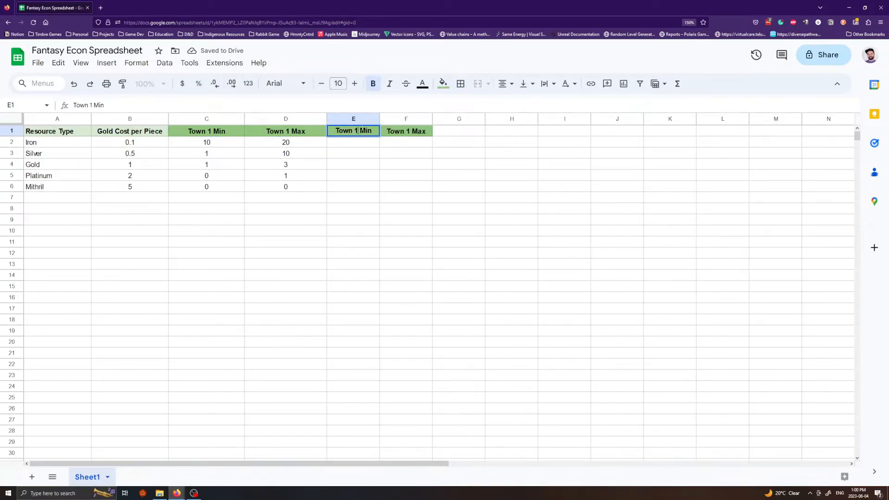
key("BackSpace")
type("2")
left_click(460, 175)
left_click(405, 132)
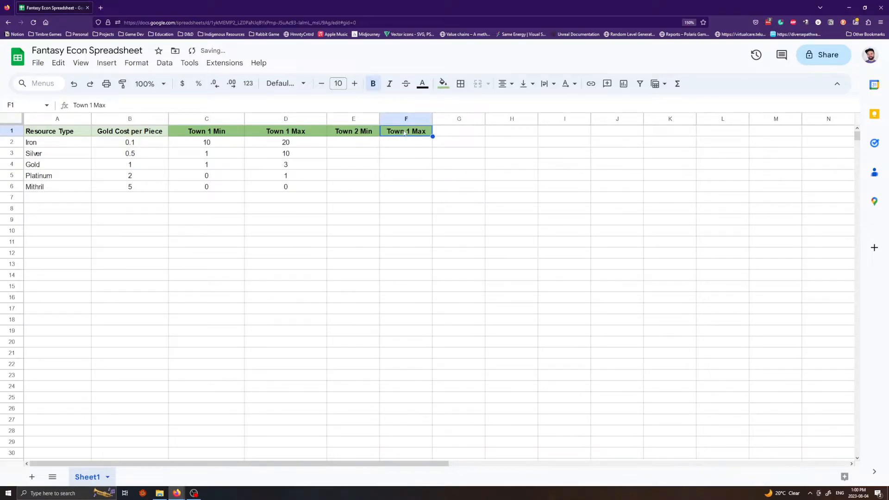
left_click(91, 104)
key("Delete")
type("2")
left_click(477, 228)
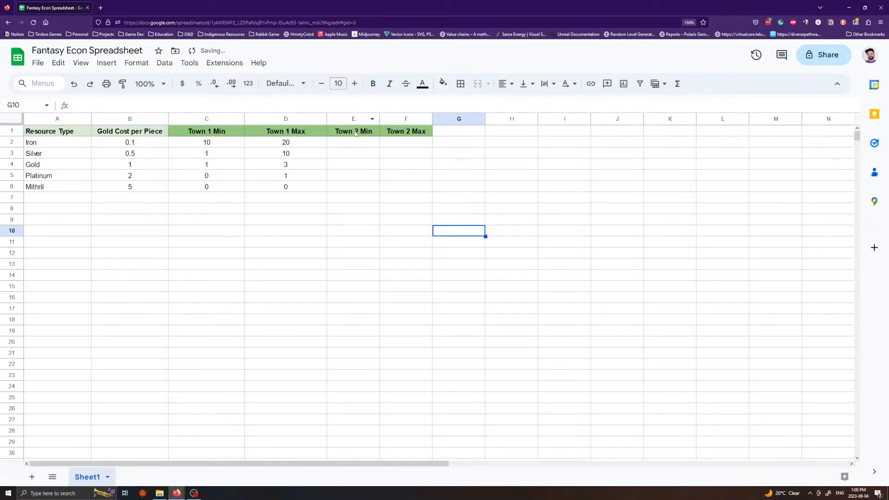
Paste the copied Town 1 headers into G1:H1 and rename them Town 3 Min and Town 3 Max.
left_click(456, 133)
key("ctrl+v")
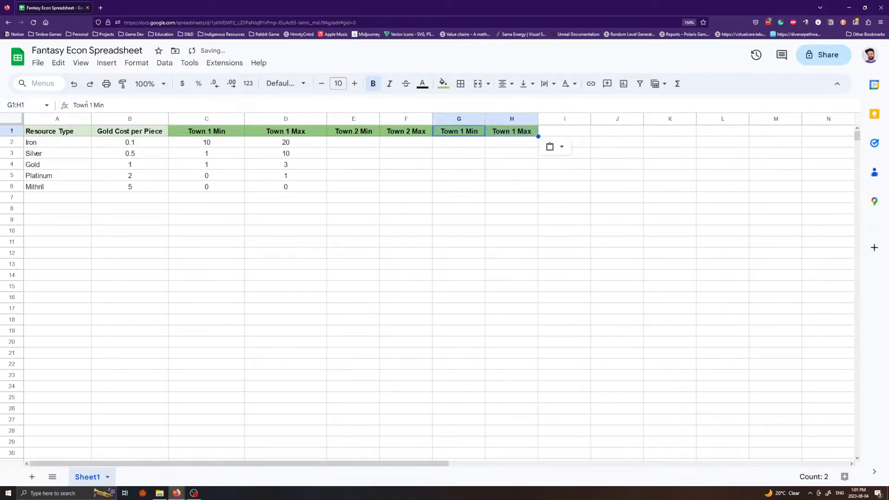
left_click(90, 105)
key("Delete")
type("3")
key("Tab")
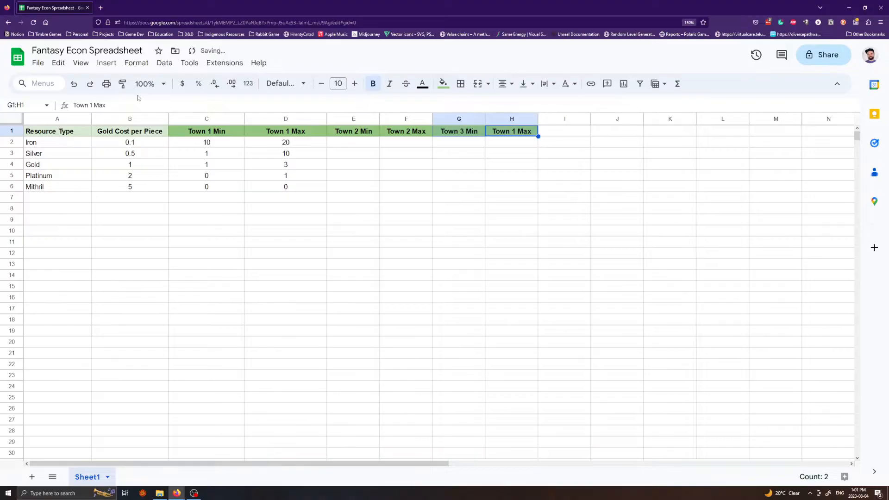
left_click(91, 105)
key("Delete")
type("3")
key("Tab")
left_click(346, 176)
Fill the Town 2 headers E1:F1 with a lighter green and widen columns E and F slightly.
left_click_drag(374, 133, 400, 136)
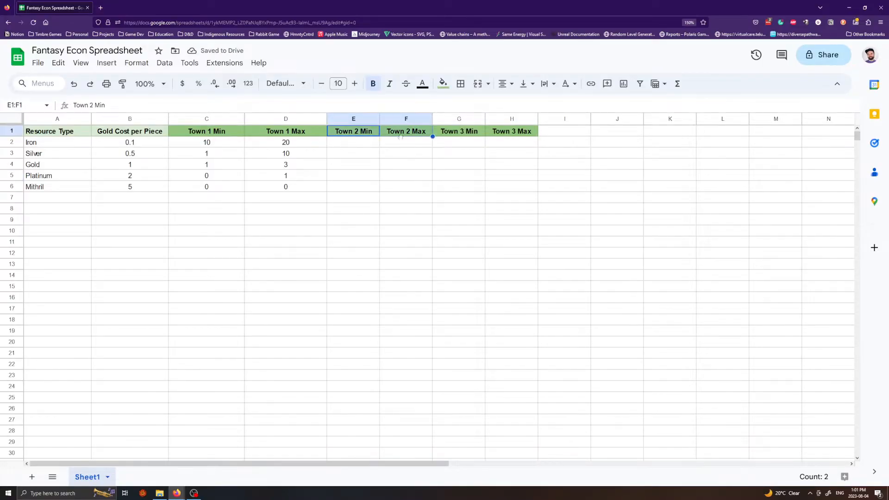
left_click(443, 84)
left_click(493, 154)
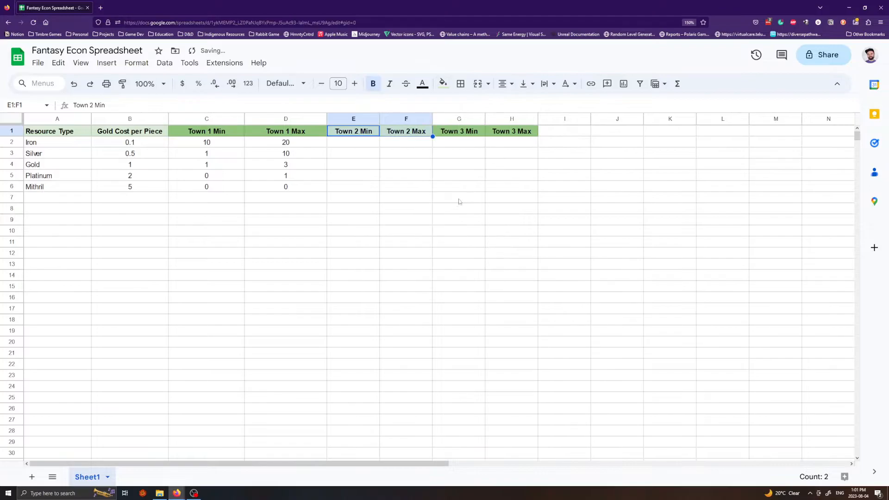
left_click(460, 198)
left_click_drag(380, 119, 447, 118)
left_click(437, 179)
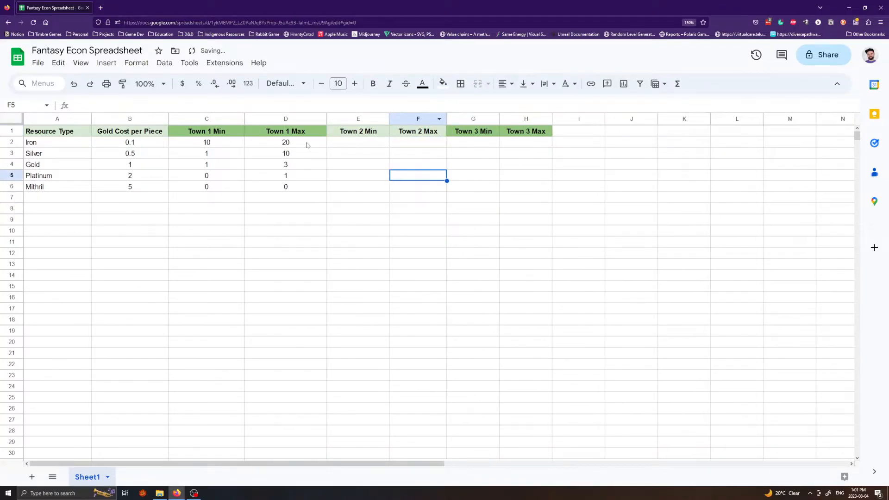
left_click(371, 221)
Enter 15 as the Town 2 Min and 30 as the Town 2 Max for Iron.
left_click(360, 140)
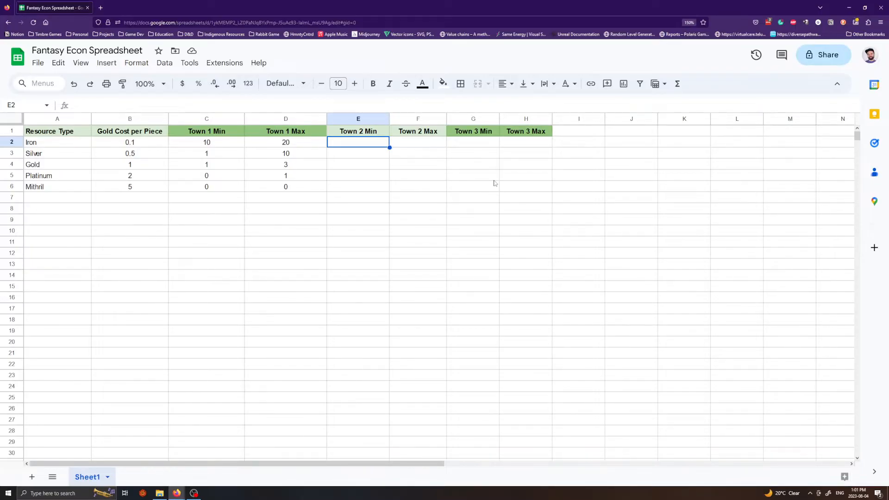
type("15")
key("Return")
key("Up")
key("Right")
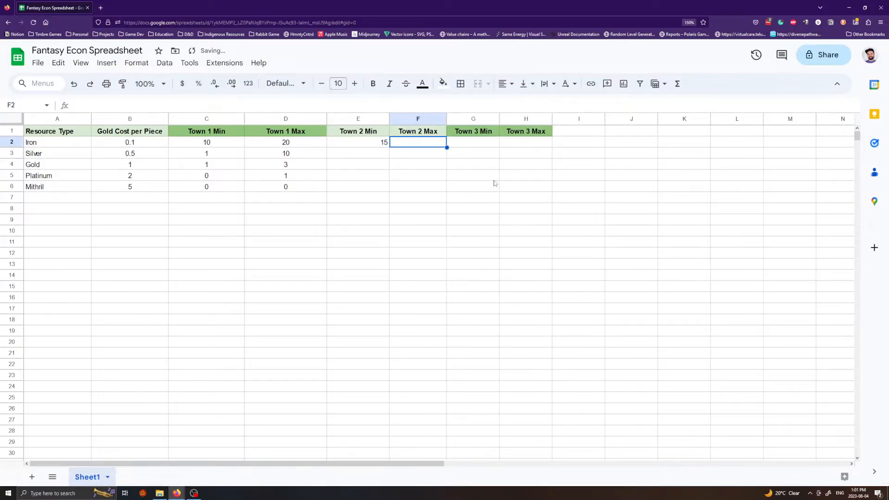
type("30")
key("Return")
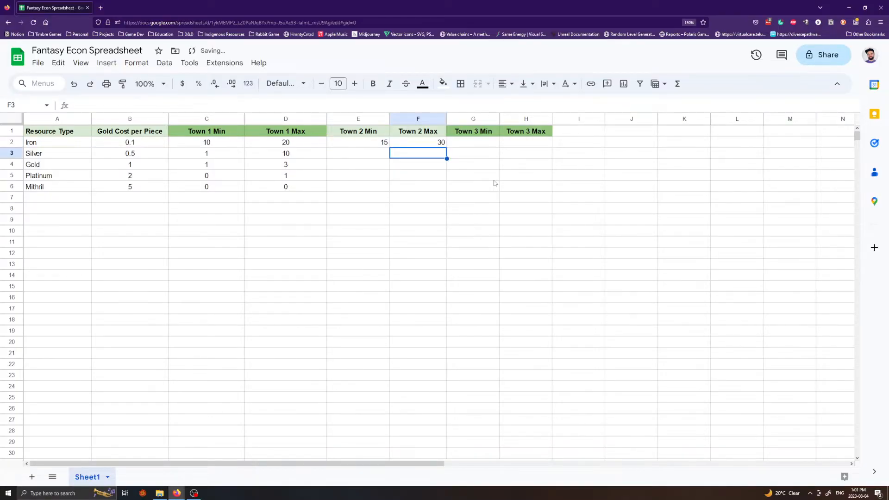
Enter 1 as the Town 2 Min and 3 as the Town 2 Max for Silver.
key("Left")
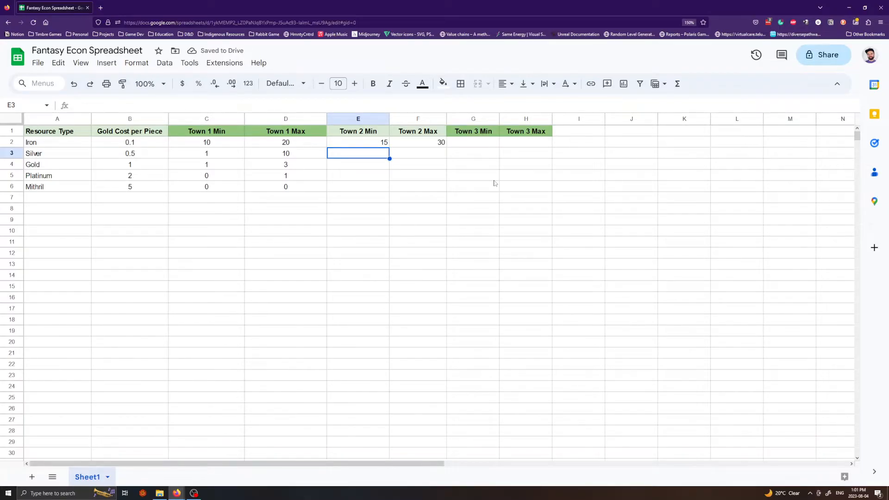
type("1")
key("Return")
key("Up")
key("Right")
type("3")
key("Return")
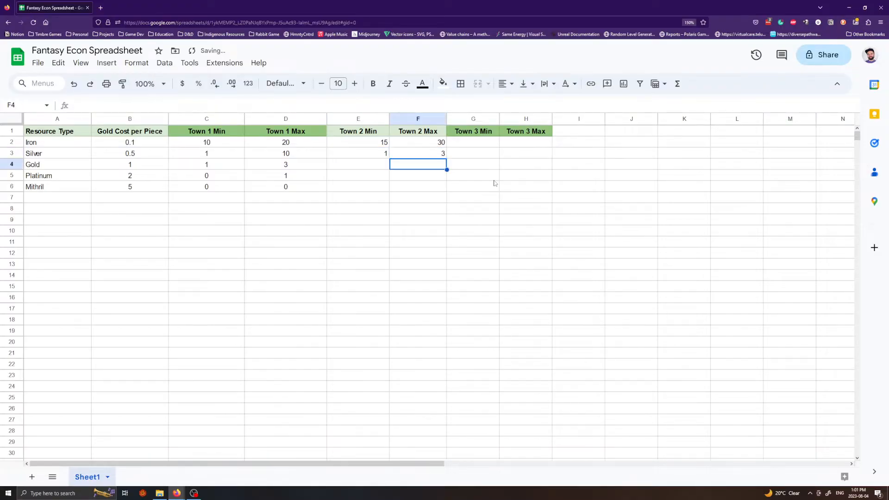
Enter 2 as the Town 2 Min and 5 as the Town 2 Max for Gold.
key("Left")
type("2")
key("Return")
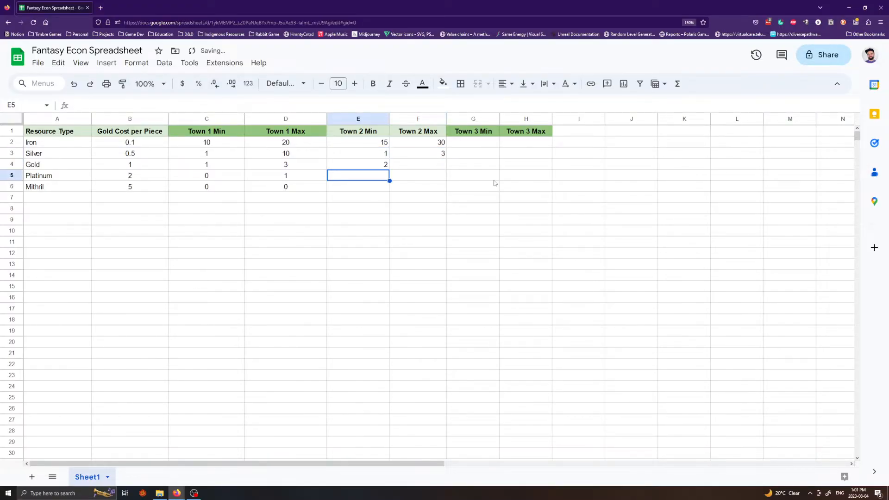
key("Up")
key("Right")
type("5")
key("Return")
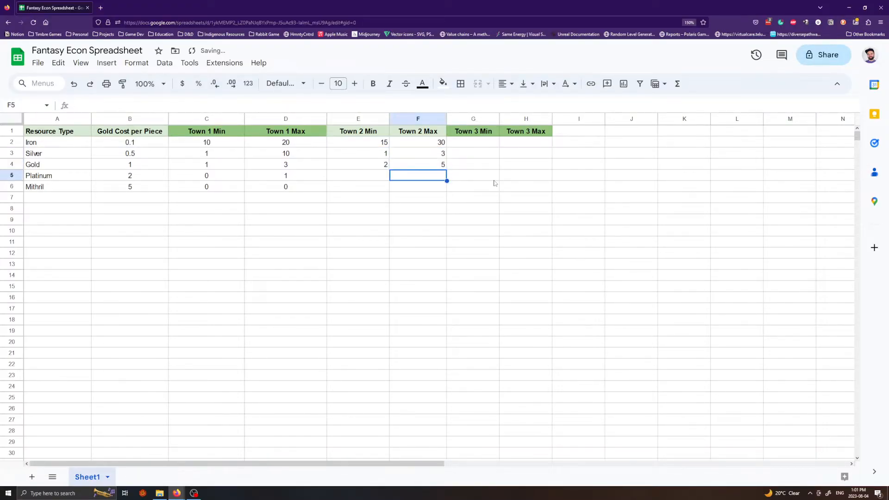
Enter 1 as the Town 2 Min and 2 as the Town 2 Max for Platinum.
key("Left")
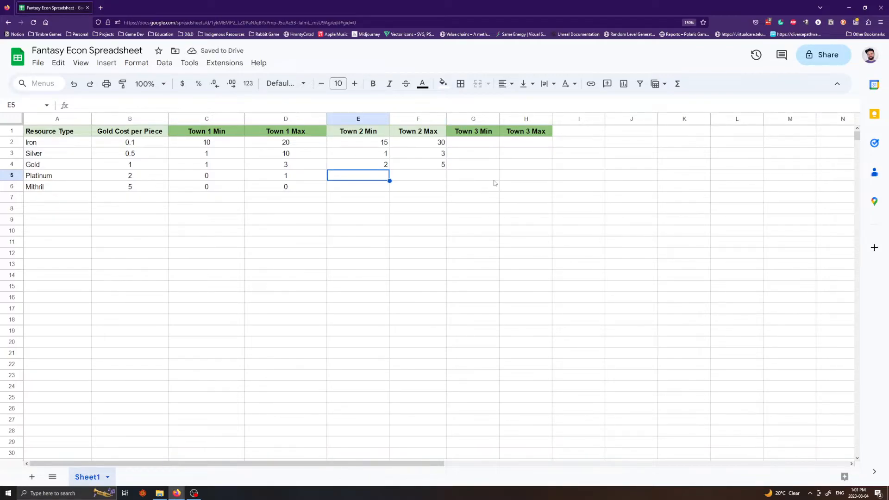
type("1")
key("Tab")
type("2")
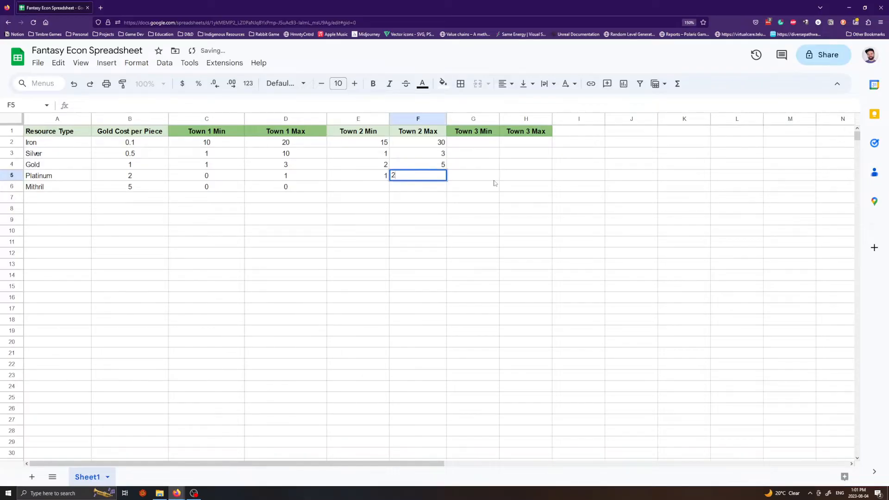
key("Return")
Enter 0 as the Town 2 Min and 1 as the Town 2 Max for Mithril.
type("0")
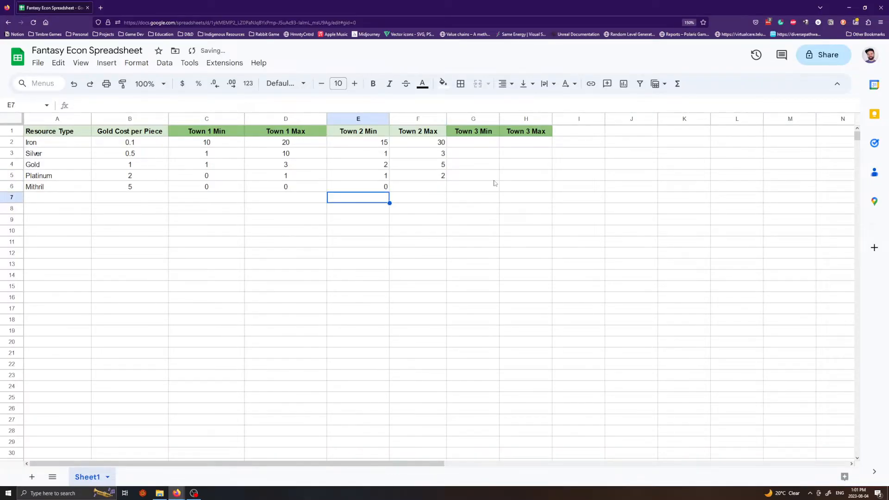
key("Tab")
type("1")
key("Down")
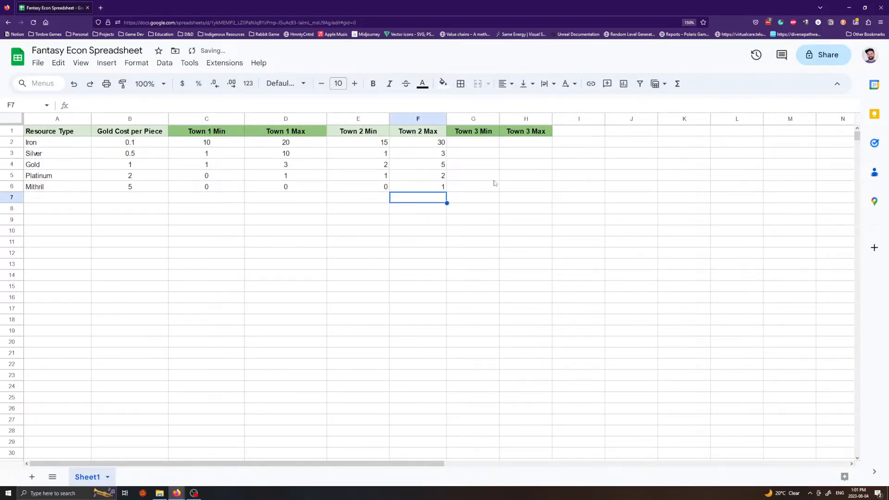
Enter 1 as the Town 3 Min and 10 as the Town 3 Max for Iron.
left_click(476, 143)
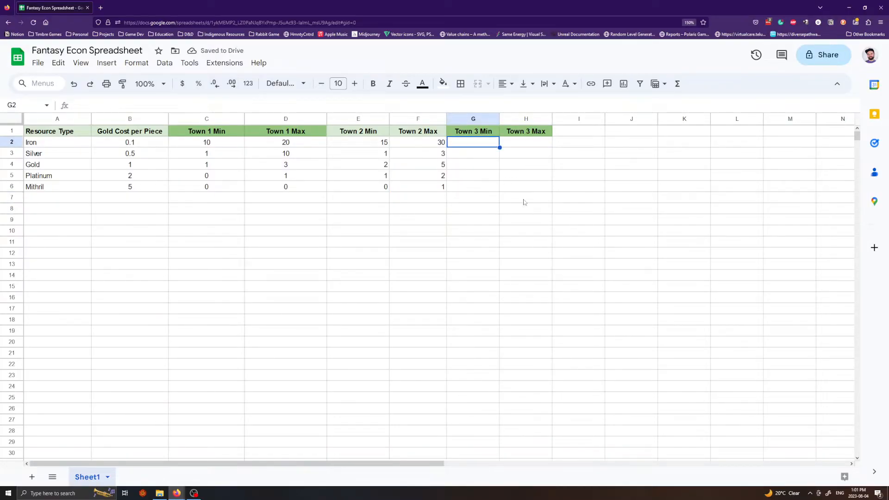
type("1")
key("Return")
key("Up")
key("Right")
type("10")
key("Return")
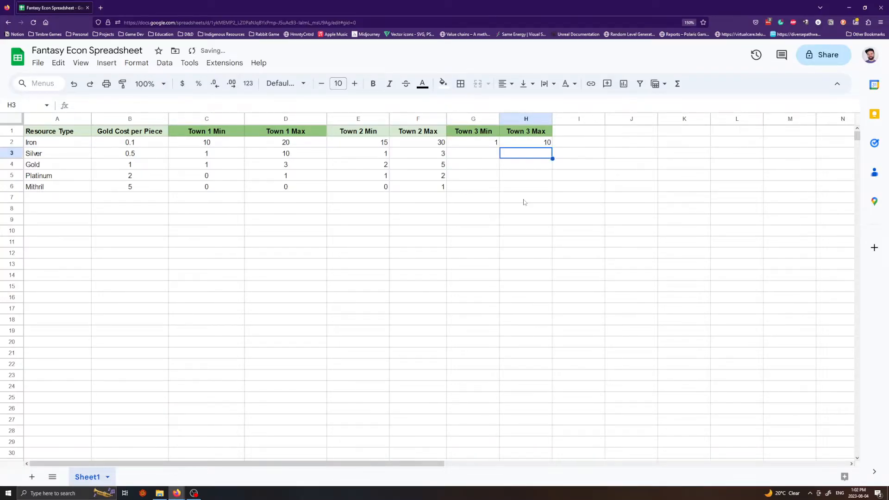
Enter 3 as the Town 3 Min and 8 as the Town 3 Max for Silver.
key("Left")
type("3")
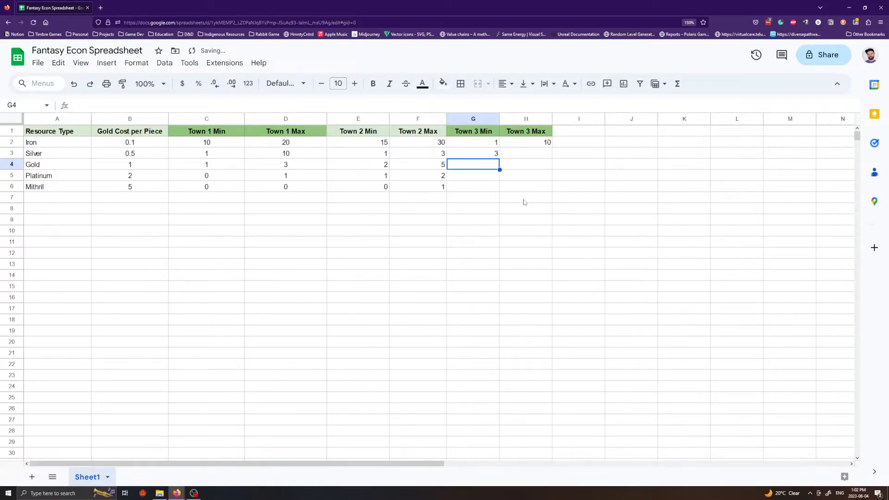
key("Tab")
type("8")
key("Return")
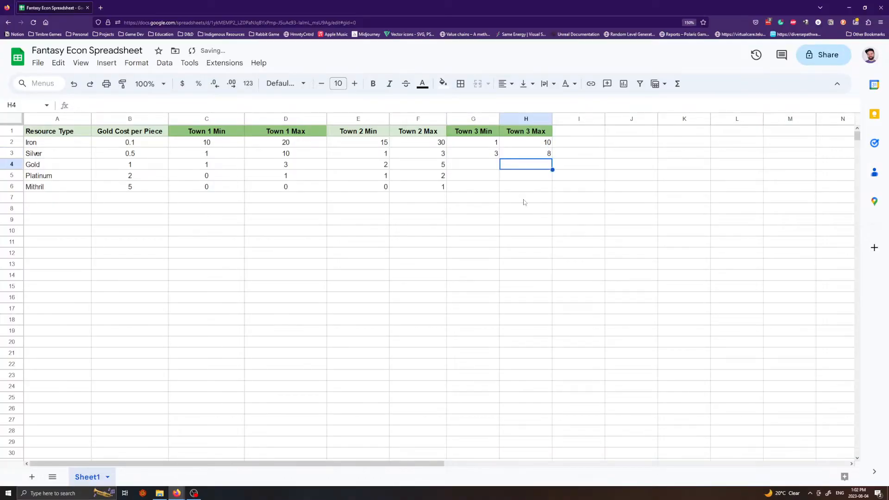
Enter 1 as the Town 3 Min and 8 as the Town 3 Max for Gold.
key("Left")
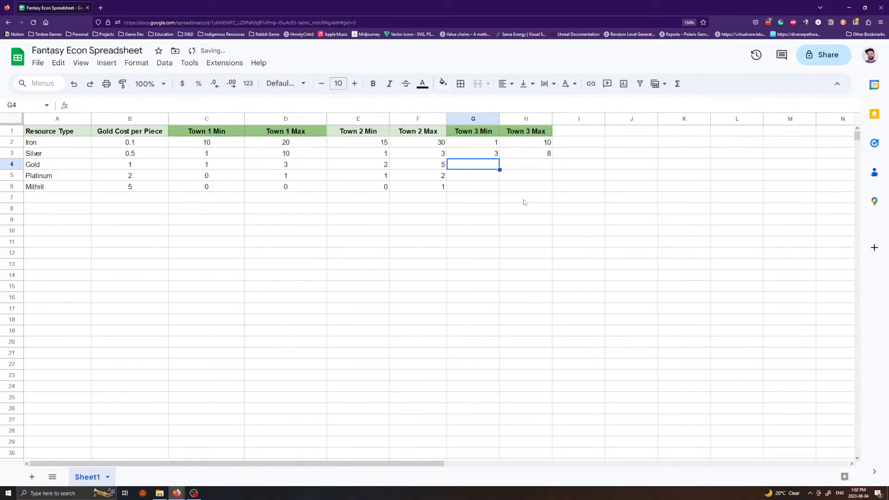
type("1")
key("Tab")
type("8")
key("Return")
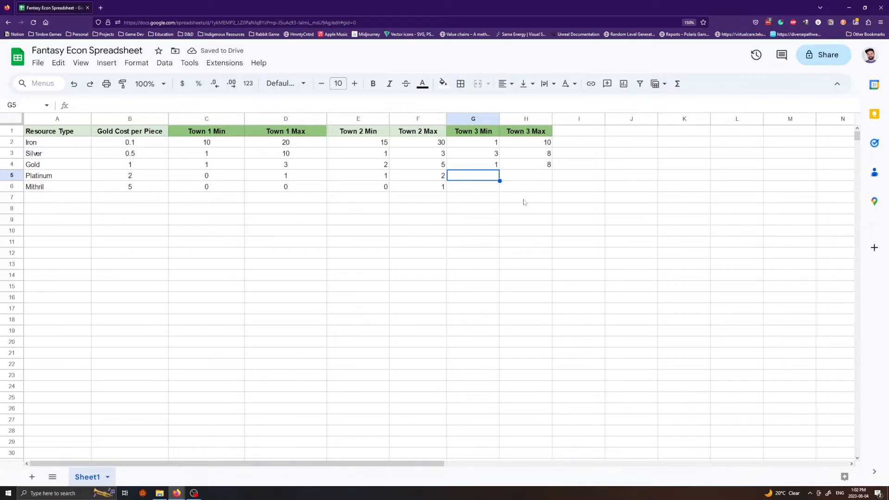
Enter 0 as the Town 3 Min and 1 as the Town 3 Max for Platinum.
type("0")
key("Return")
key("Up")
key("Right")
type("1")
key("Return")
key("Left")
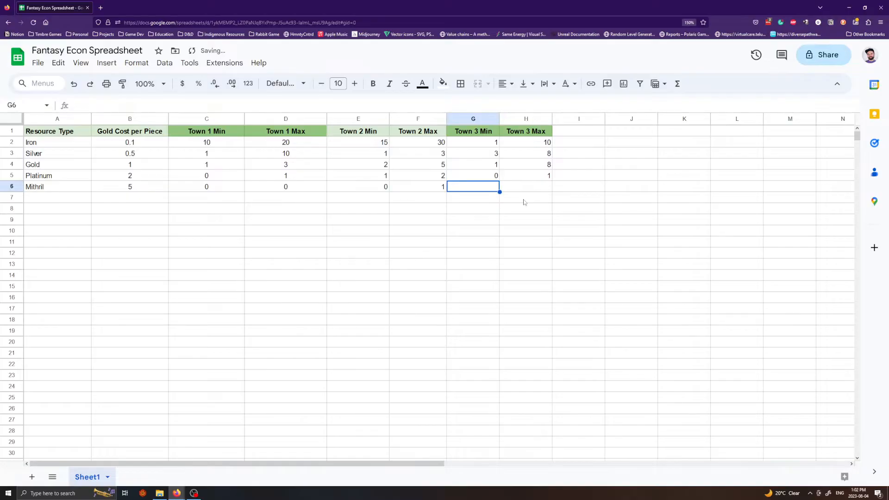
Change the Town 3 Max for Platinum to 3.
key("Up")
key("Right")
type("3")
key("Return")
Enter 1 as the Town 3 Min and 3 as the Town 3 Max for Mithril.
key("Left")
type("1")
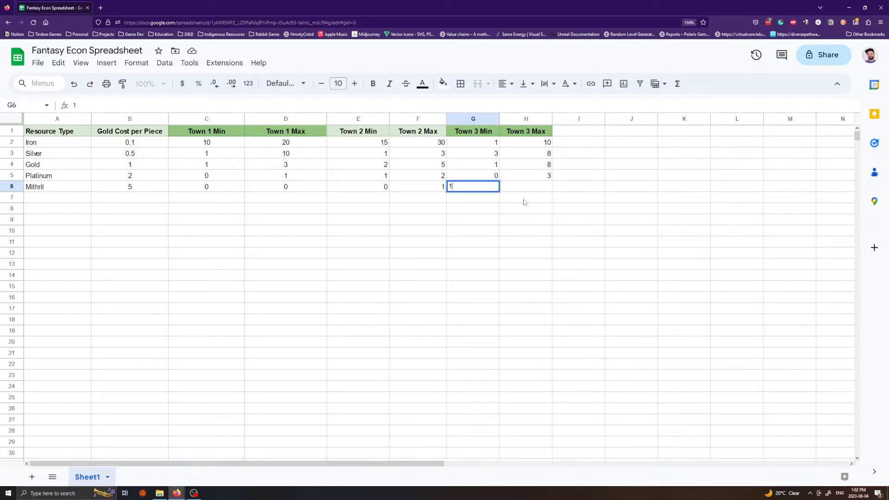
key("Tab")
type("3")
key("Return")
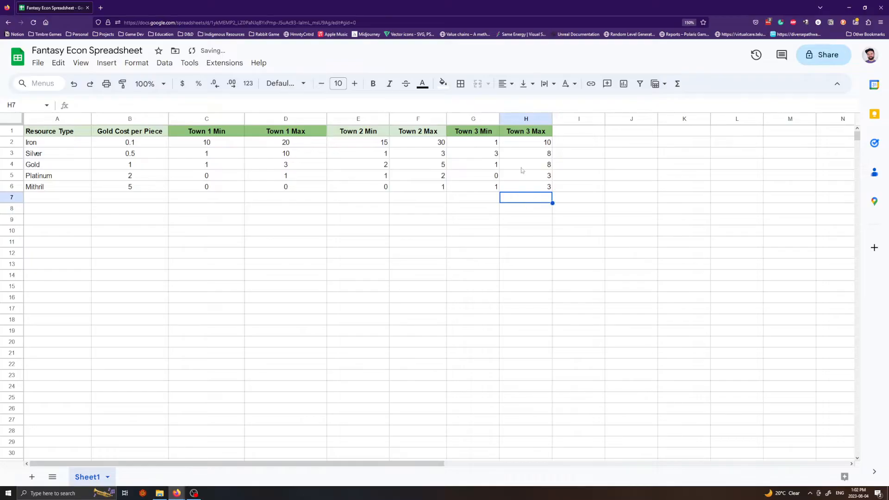
Center-align the Town 2 and Town 3 quantities in E2:H6.
left_click(376, 275)
left_click_drag(363, 142, 536, 190)
left_click(506, 83)
left_click(523, 103)
left_click(579, 264)
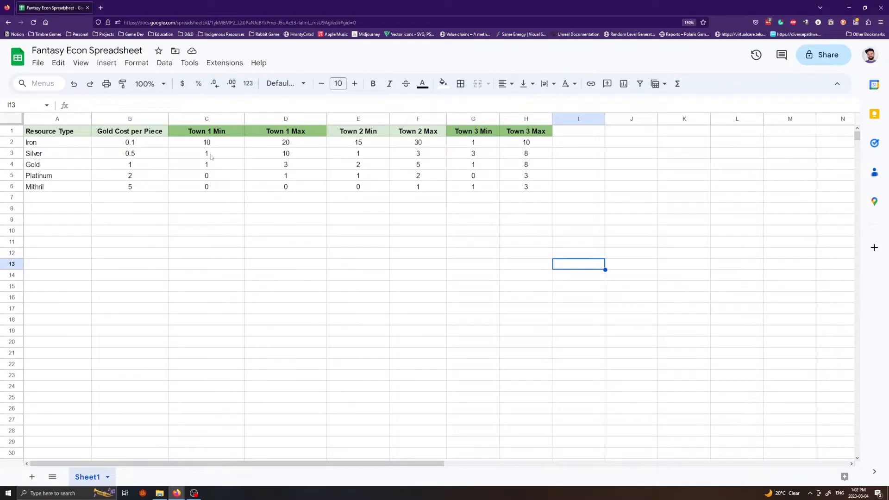
left_click_drag(65, 131, 519, 184)
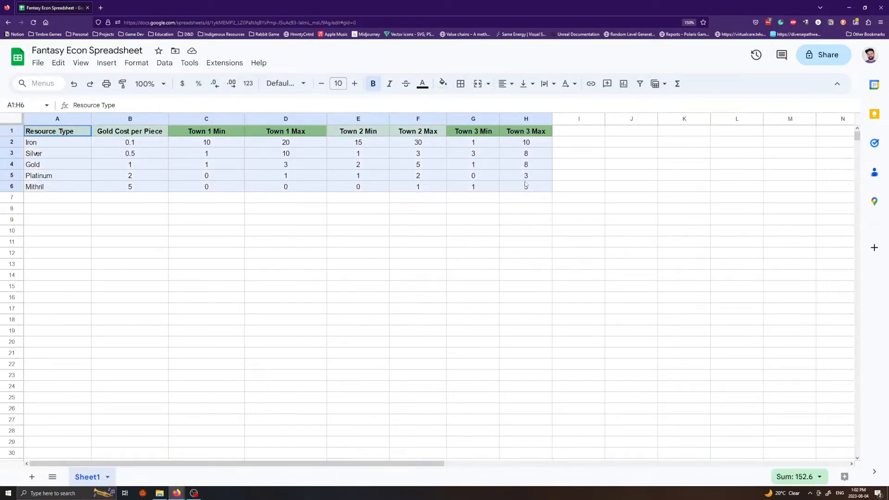
left_click(289, 272)
left_click_drag(51, 136, 552, 190)
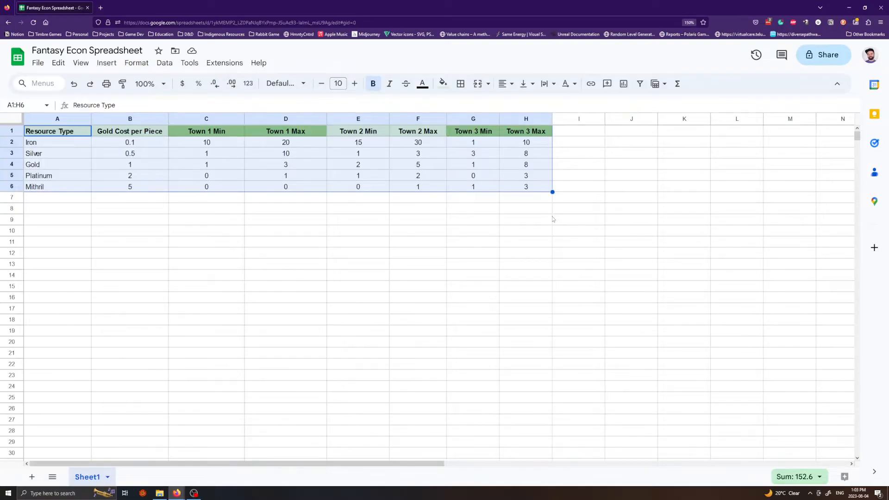
left_click(233, 287)
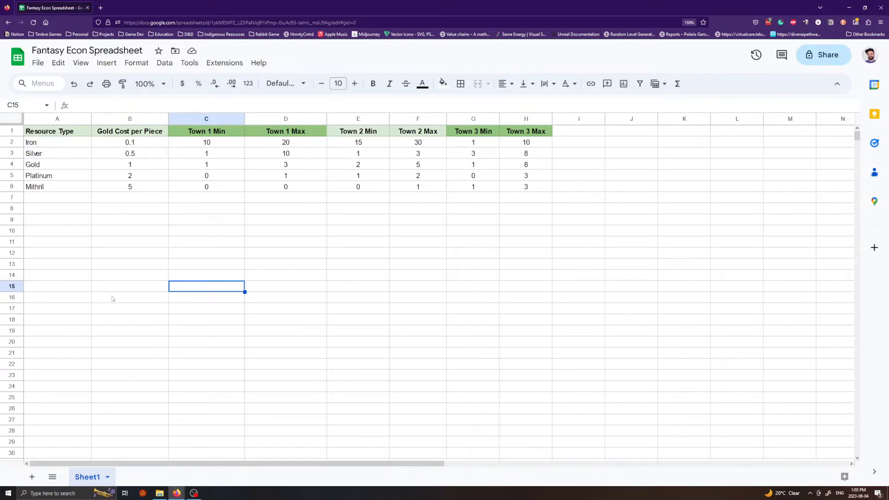
Rename the sheet holding the resource table as Economy Lookup.
double_click(91, 479)
type("Economy Lo")
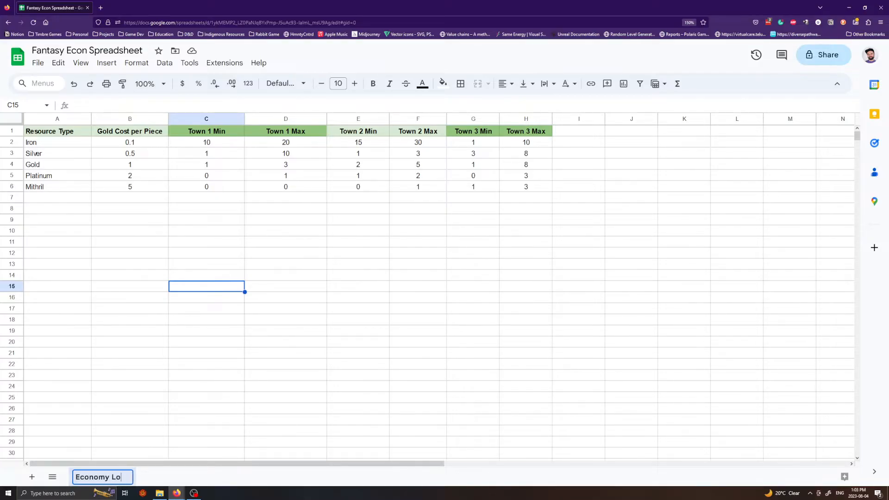
type("okup")
key("Return")
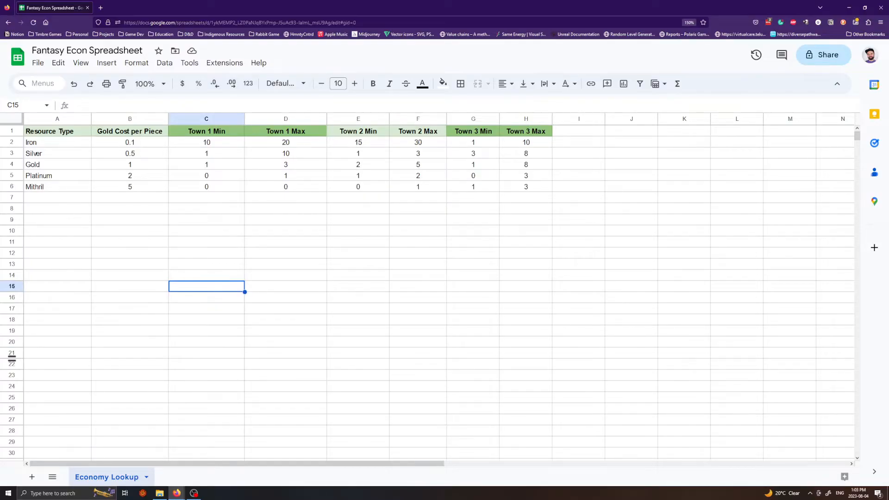
Add a second sheet to the spreadsheet and name it Validation.
left_click(32, 477)
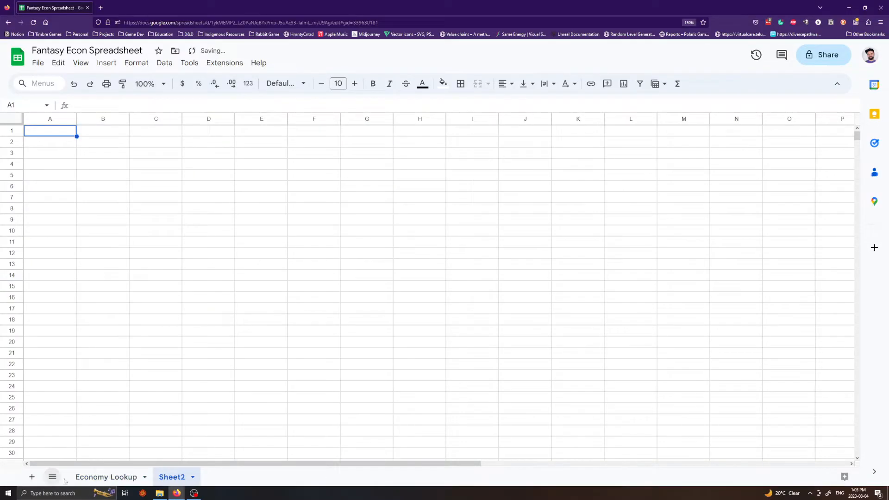
double_click(178, 482)
type("Va")
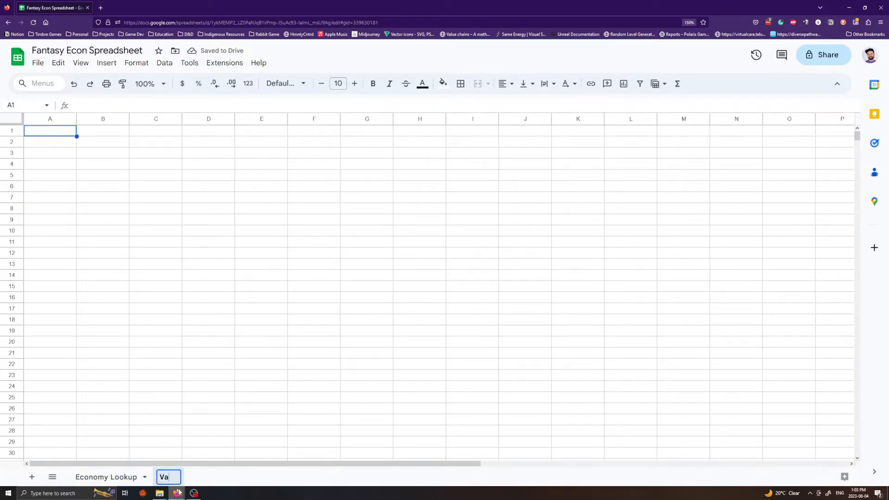
type("lidation")
key("Return")
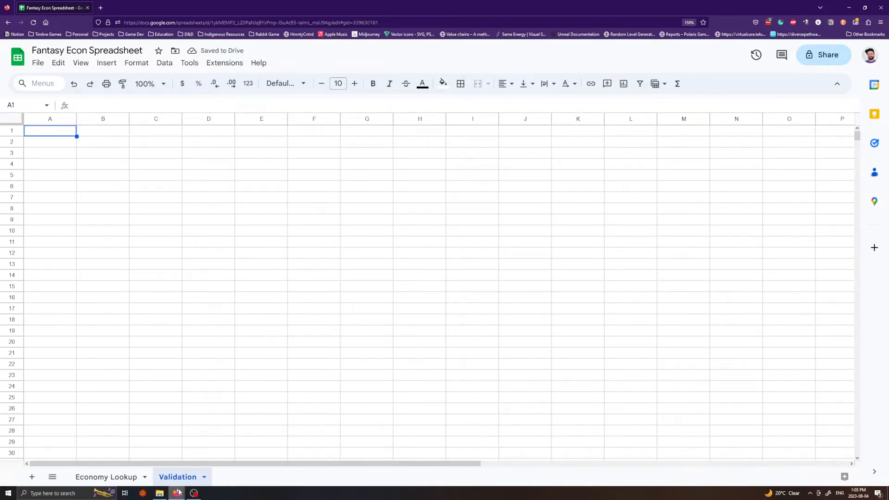
Enter the misspelled resource name Iorn in cell A16 of the Economy Lookup sheet and delete it again.
left_click(108, 477)
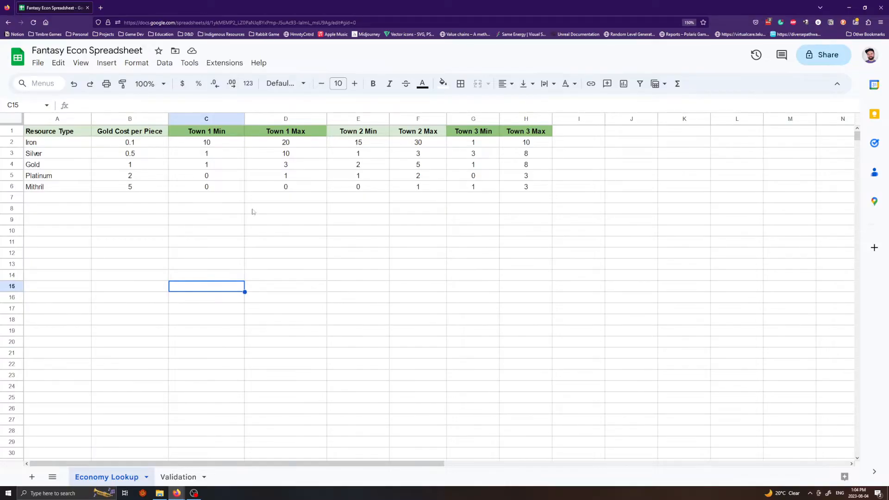
left_click(43, 144)
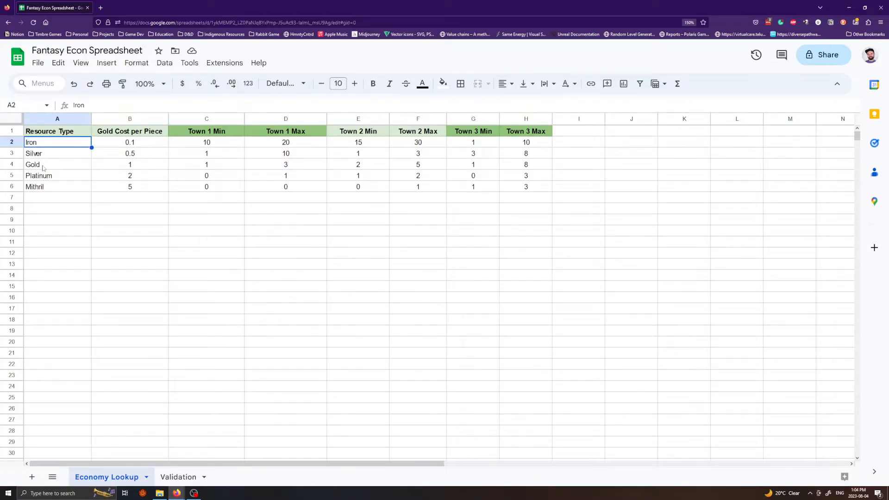
left_click(44, 189)
left_click(62, 300)
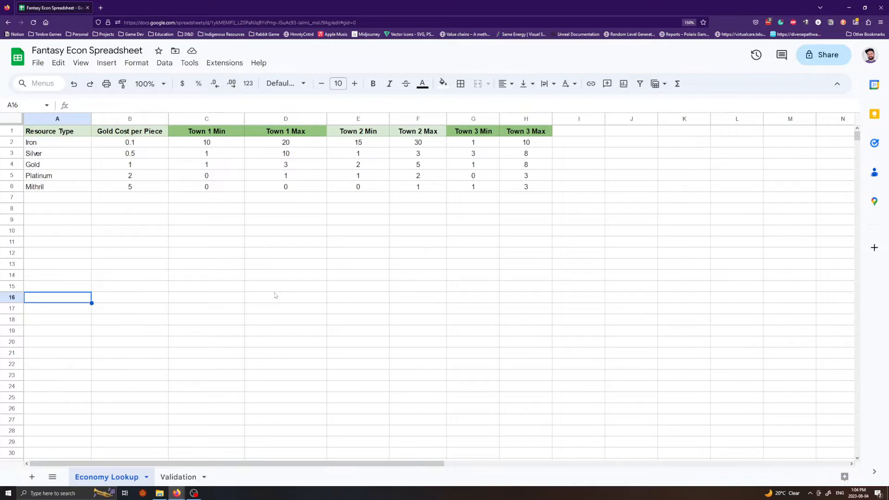
type("Iorn")
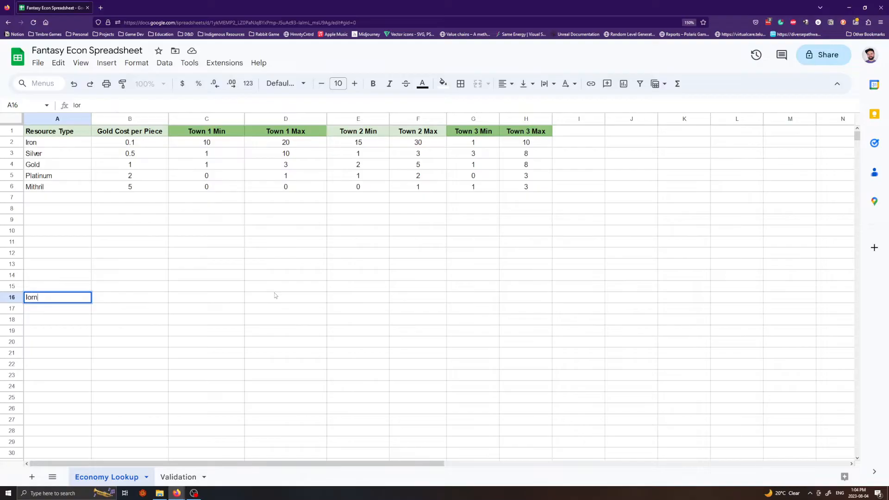
key("Return")
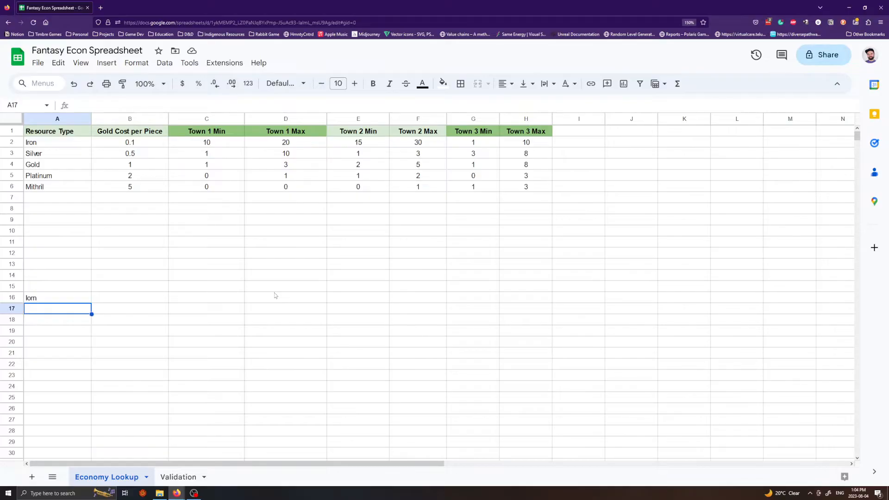
key("Up")
key("Delete")
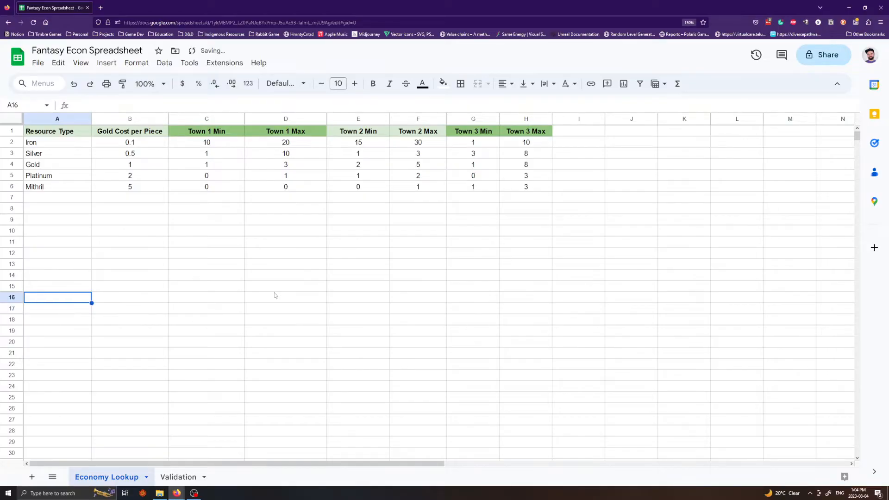
left_click_drag(62, 142, 60, 187)
left_click(57, 219)
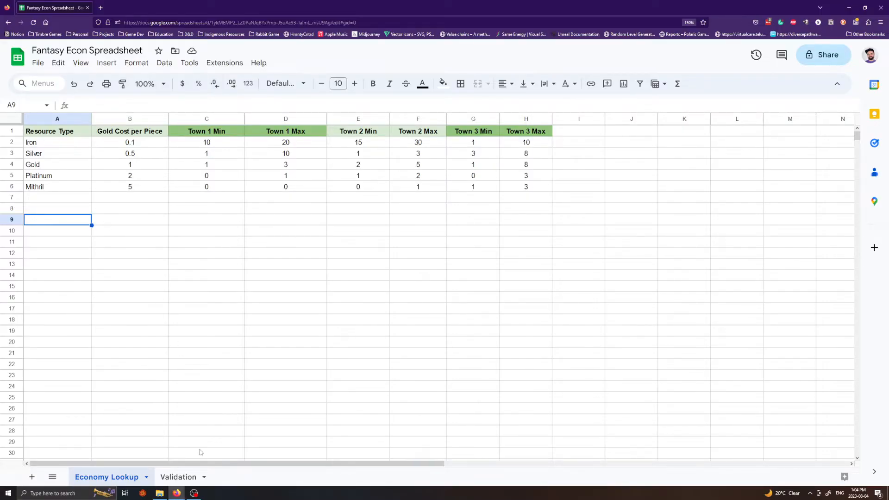
Enter the header Resource Type in cell A1 of the Validation sheet.
left_click(181, 478)
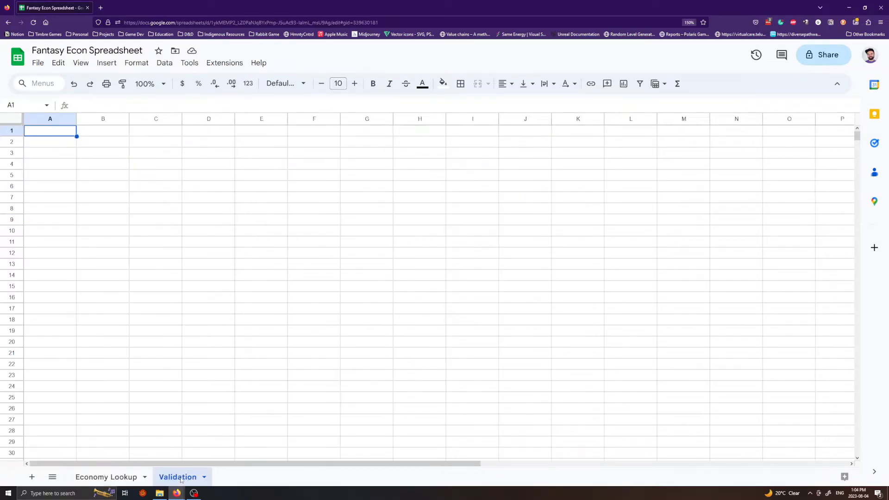
left_click(93, 260)
left_click(40, 132)
type("Res")
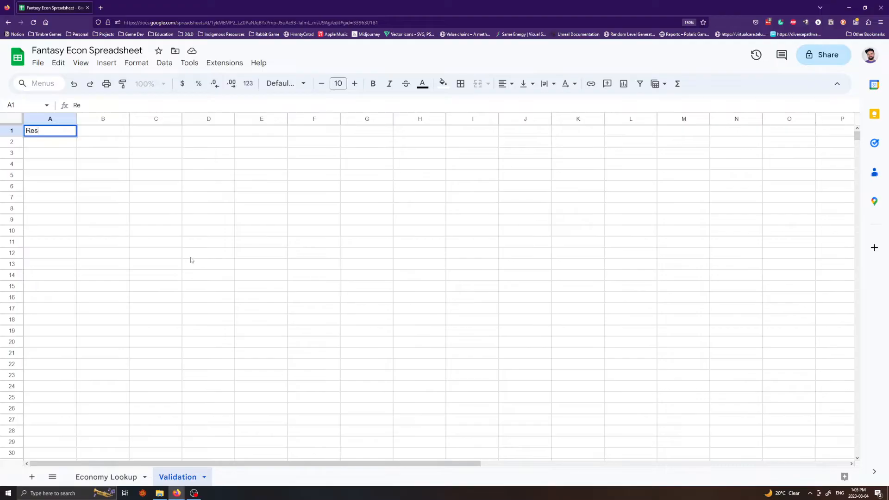
type("ource Type")
key("Return")
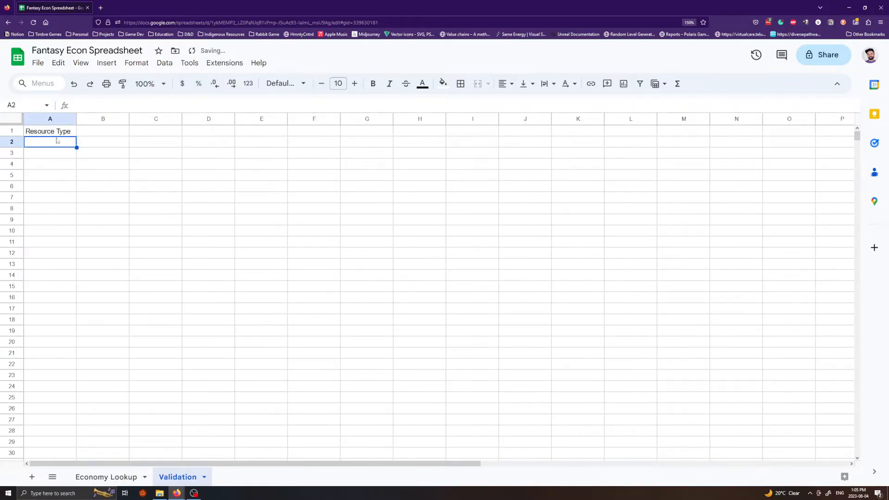
Make the Resource Type header bold with a light green fill and widen column A slightly.
left_click(58, 134)
key("ctrl+b")
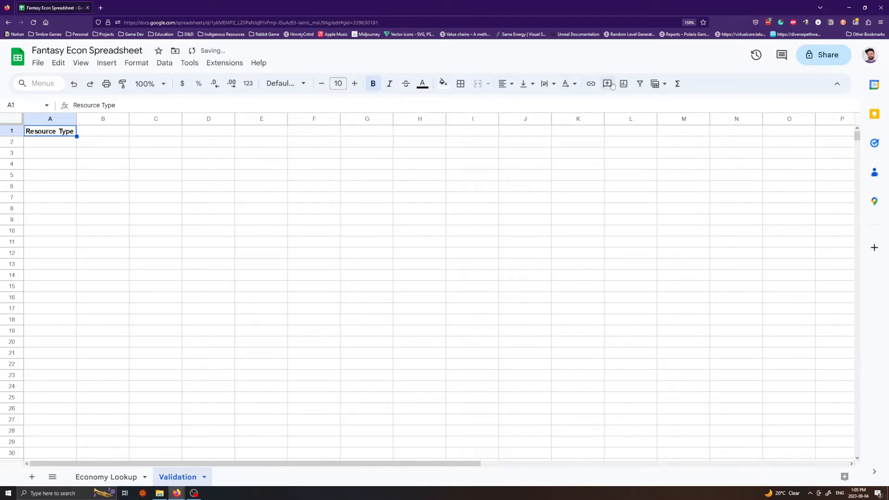
left_click(443, 85)
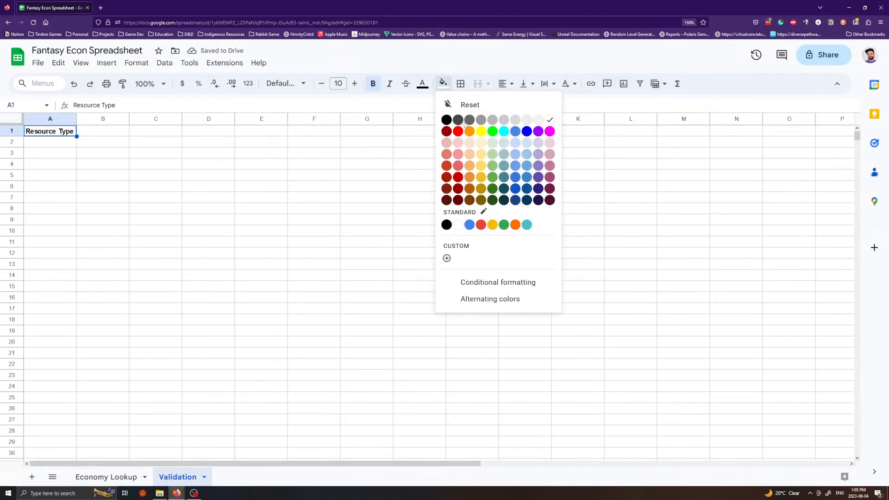
left_click(493, 143)
left_click(178, 212)
left_click_drag(77, 120, 94, 120)
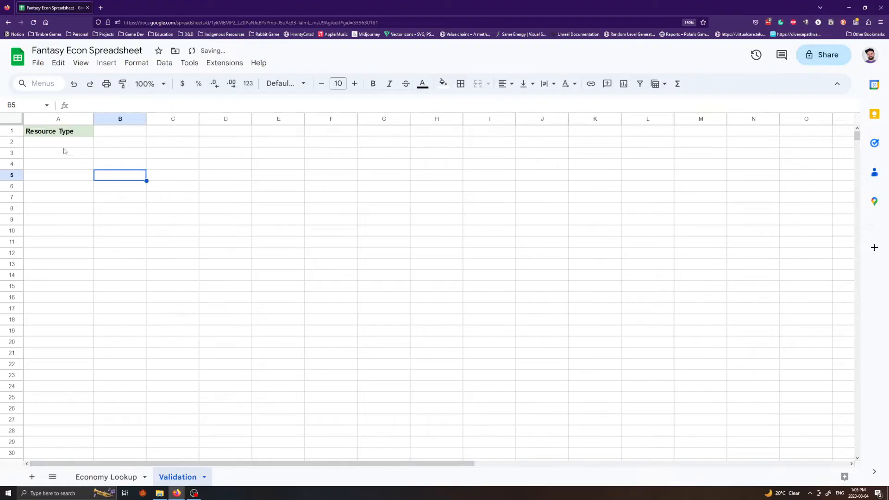
Copy the five metal names from A2:A6 of the Economy Lookup sheet into the Validation sheet starting at A2.
left_click(61, 143)
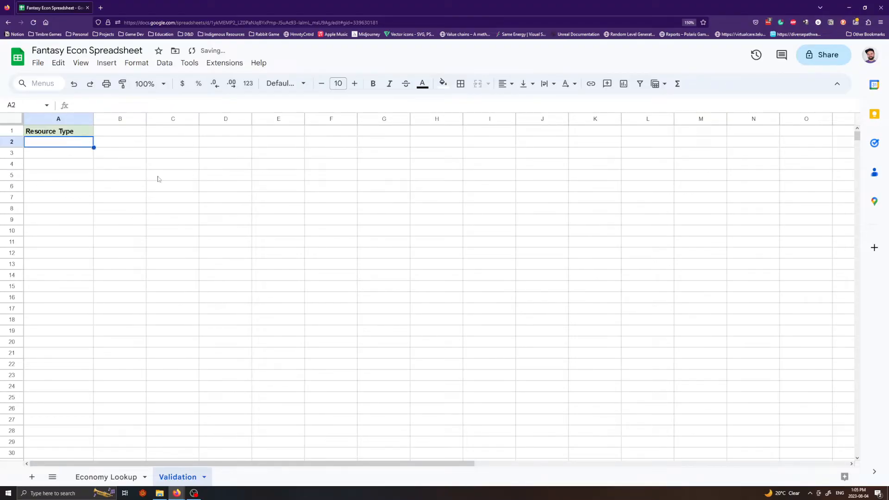
left_click(106, 477)
left_click_drag(56, 142, 48, 186)
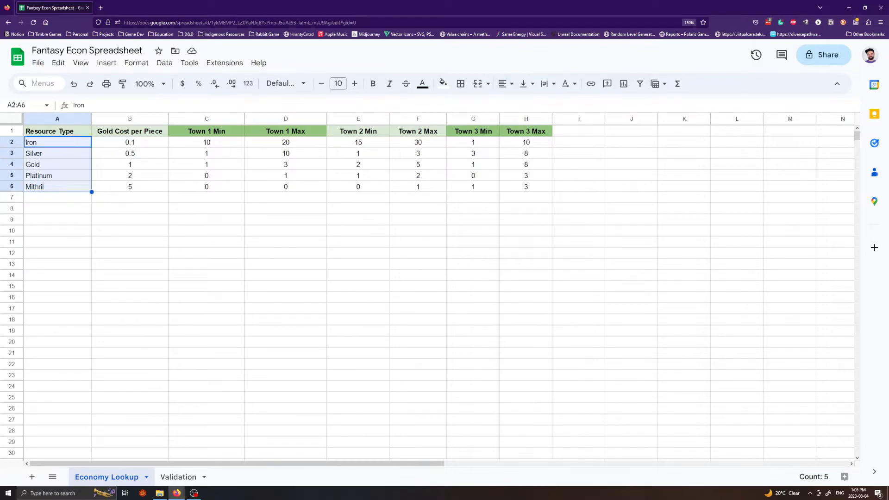
key("ctrl+c")
left_click(178, 477)
left_click(35, 153)
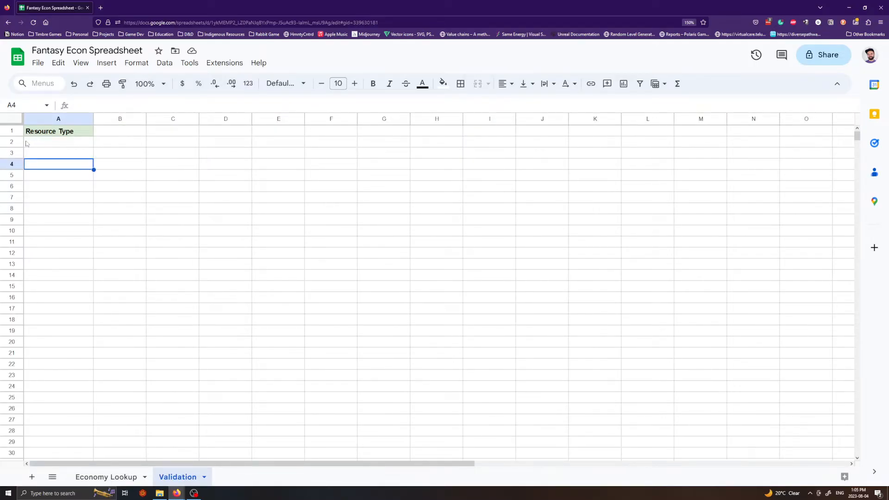
left_click(26, 142)
key("ctrl+v")
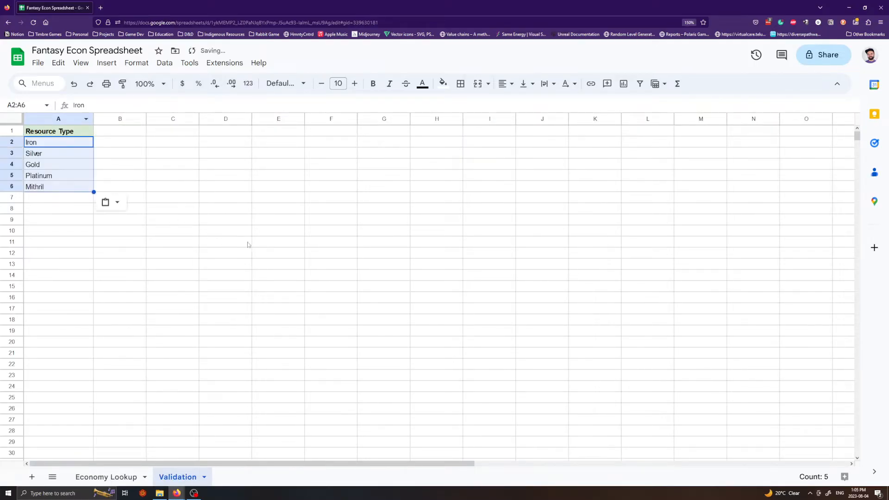
left_click(262, 245)
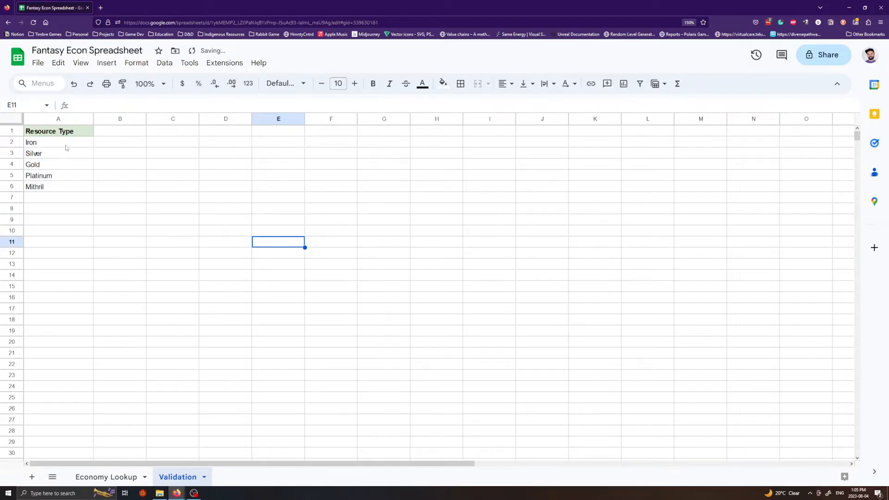
Clear the metal names from A2:A6 on the Economy Lookup sheet.
left_click(106, 477)
left_click(207, 287)
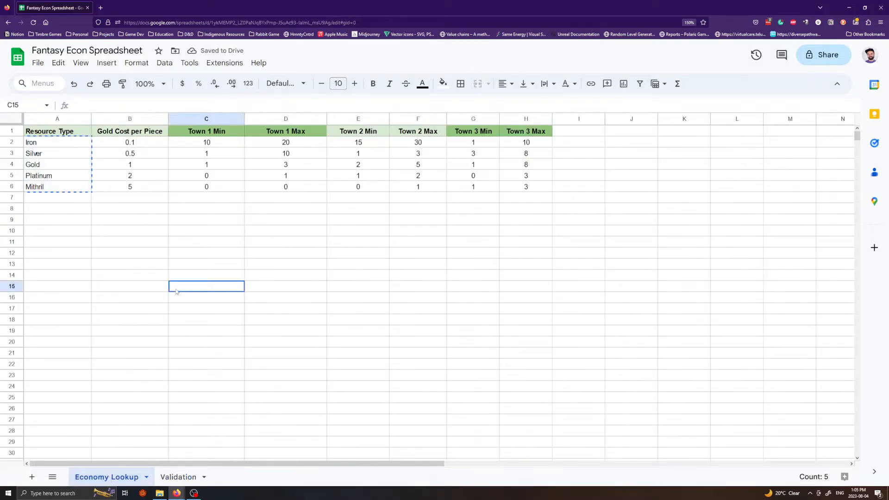
left_click_drag(64, 142, 61, 188)
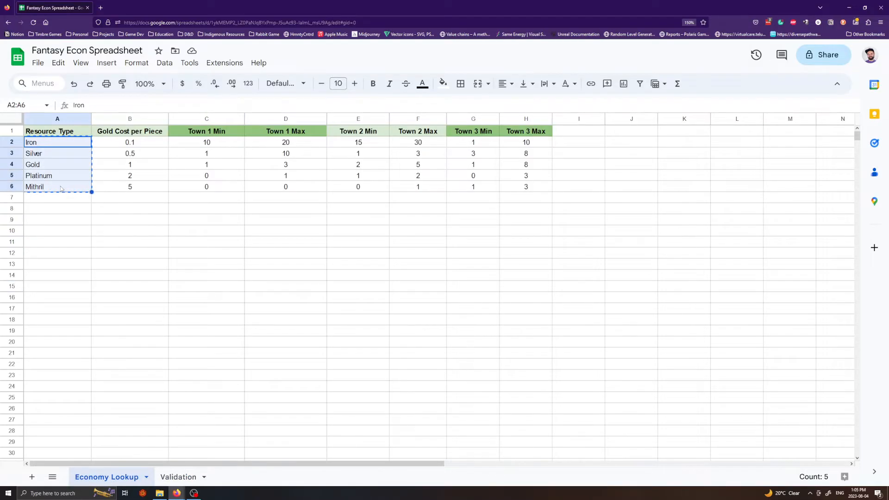
key("Delete")
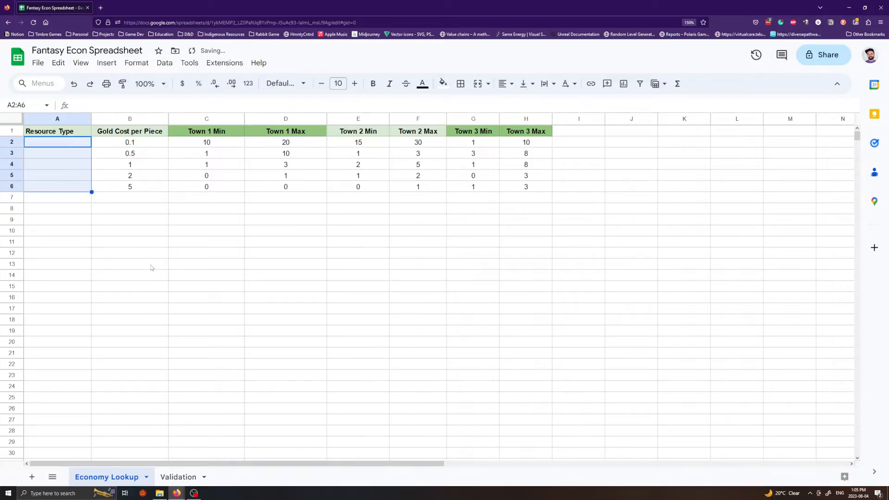
left_click(151, 265)
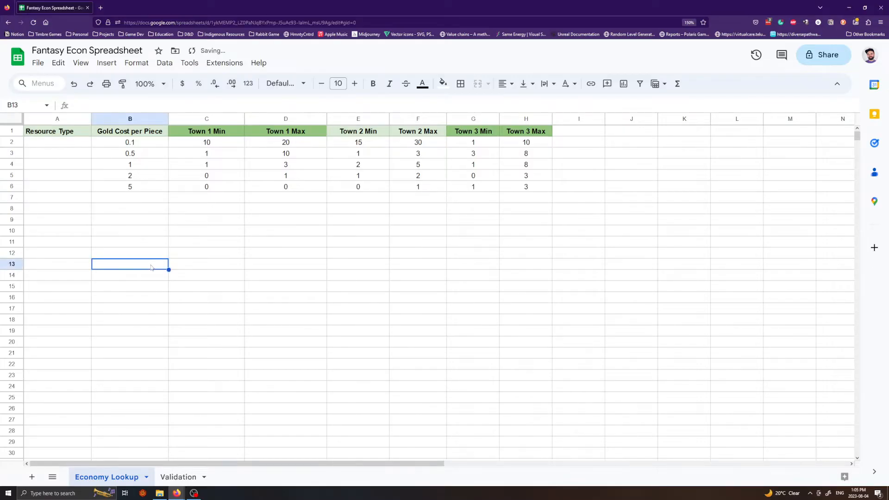
left_click(190, 479)
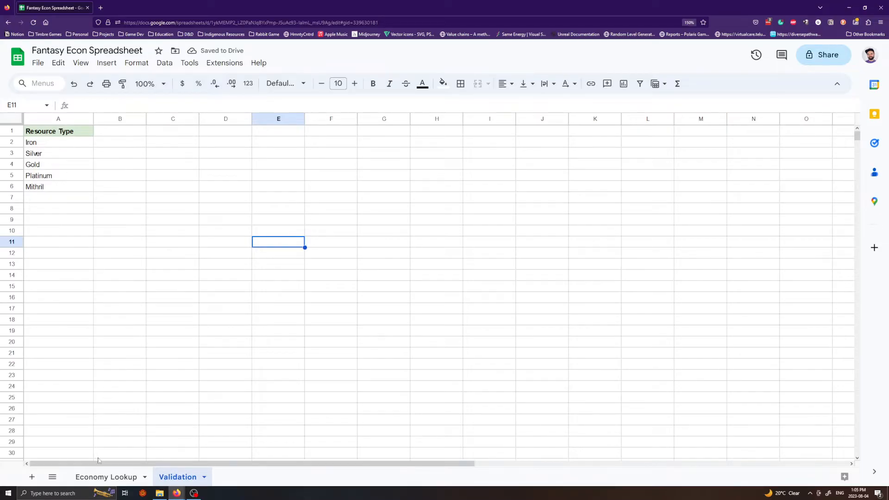
left_click(94, 478)
left_click(58, 145)
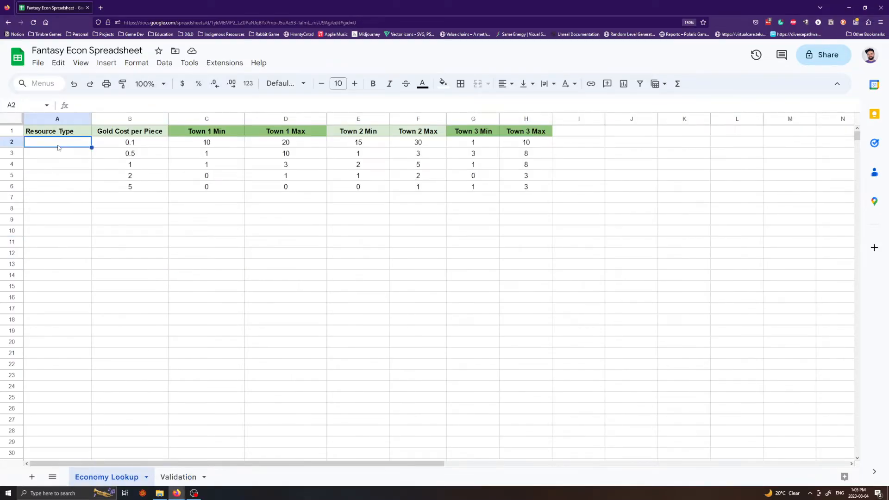
left_click(178, 478)
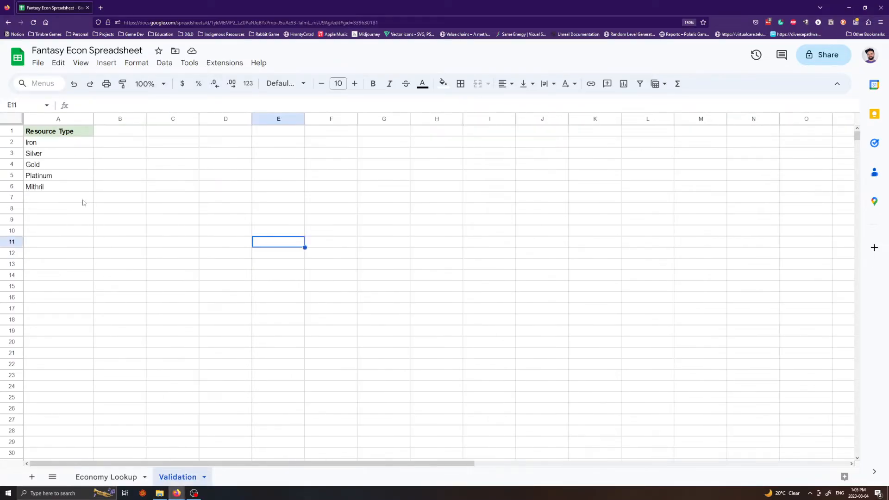
left_click_drag(60, 144, 59, 186)
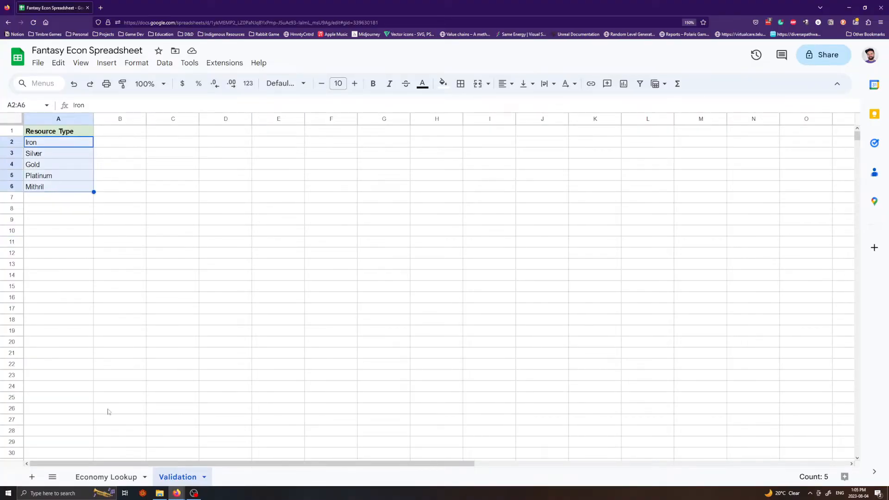
left_click(112, 476)
Add a new data validation rule for cell A2 of the Economy Lookup sheet.
left_click(50, 143)
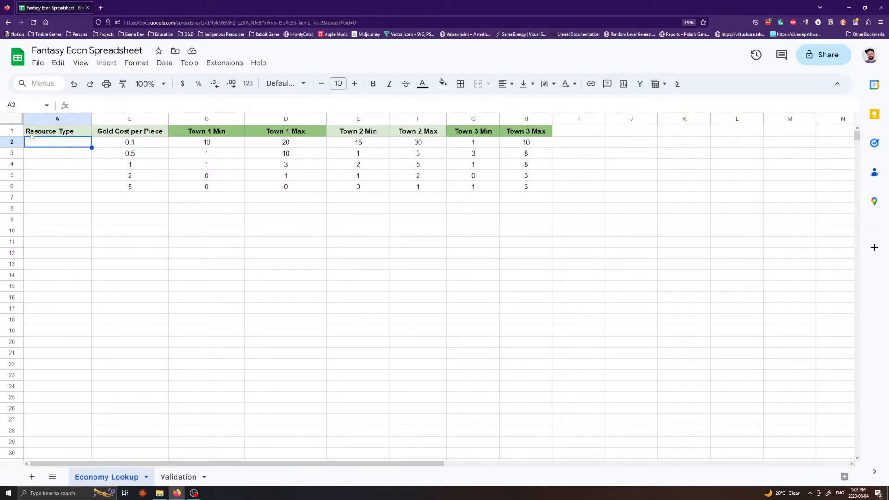
left_click(165, 63)
mouse_move(148, 64)
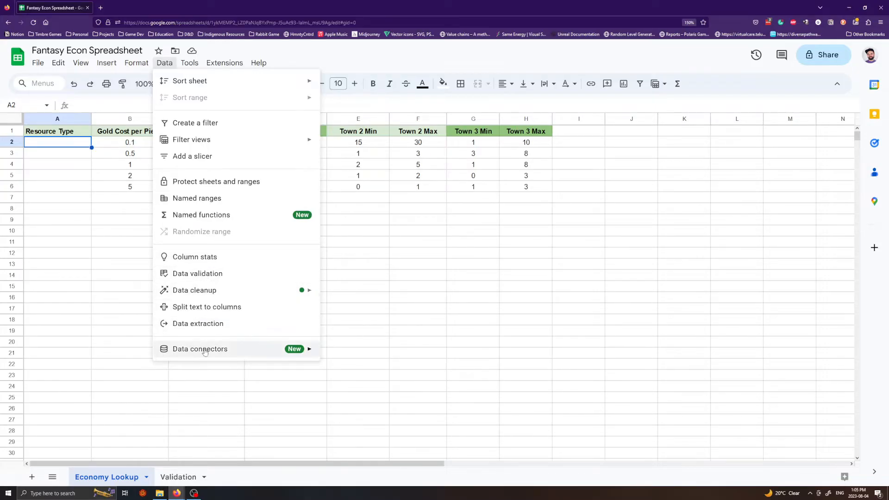
left_click(203, 278)
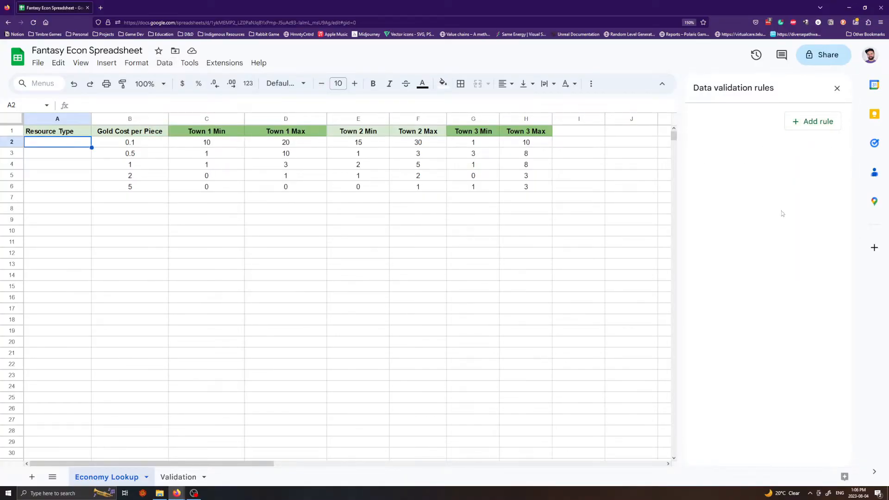
left_click(806, 123)
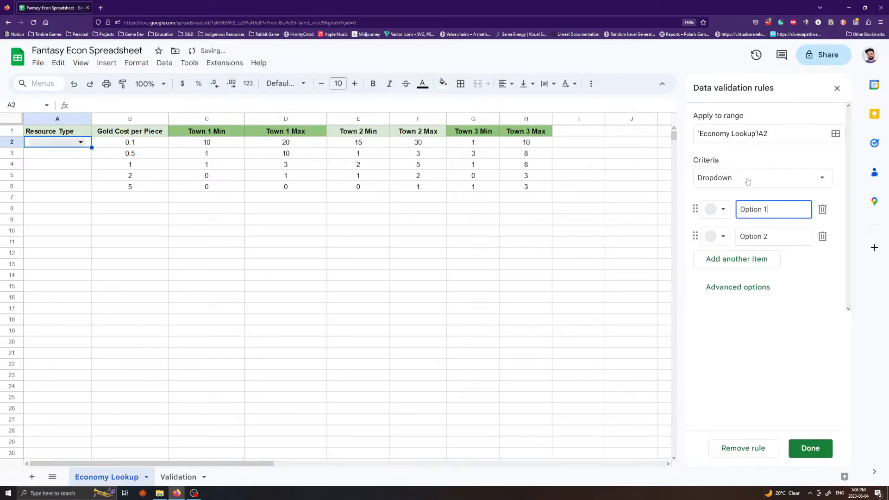
Extend the range the dropdown rule applies to so it covers 'Economy Lookup'!A2:A6.
left_click_drag(768, 134, 682, 135)
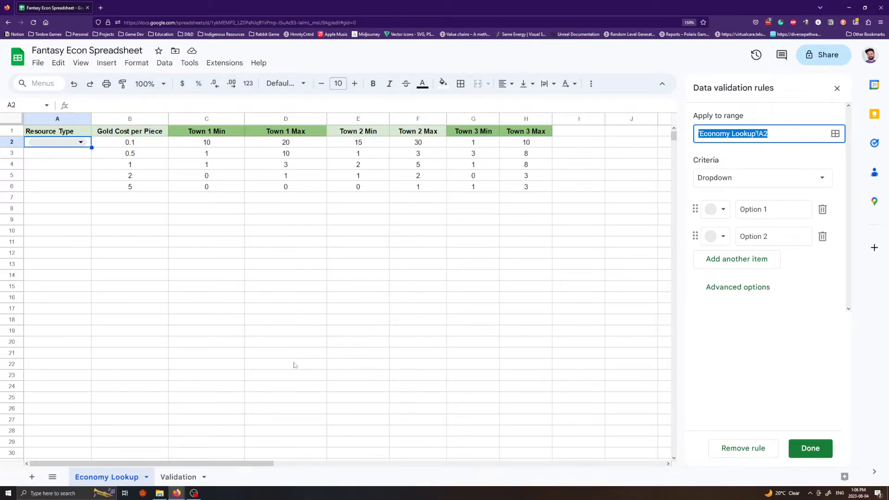
left_click(766, 134)
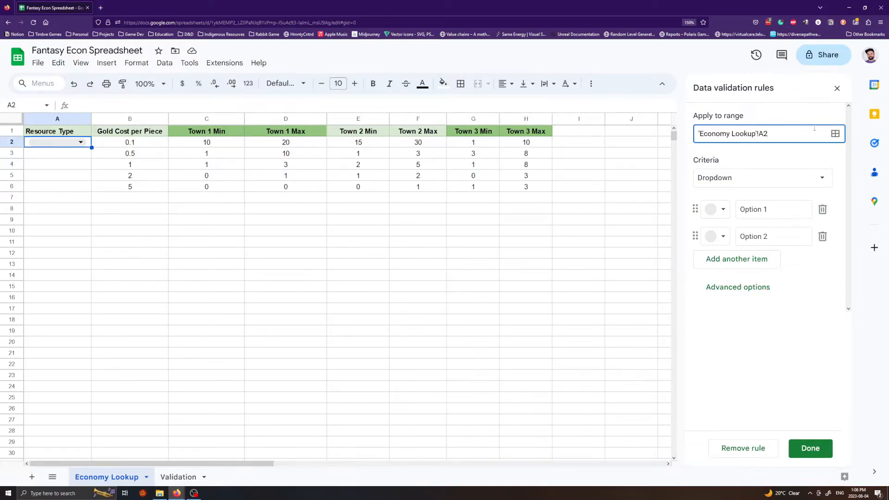
left_click(835, 134)
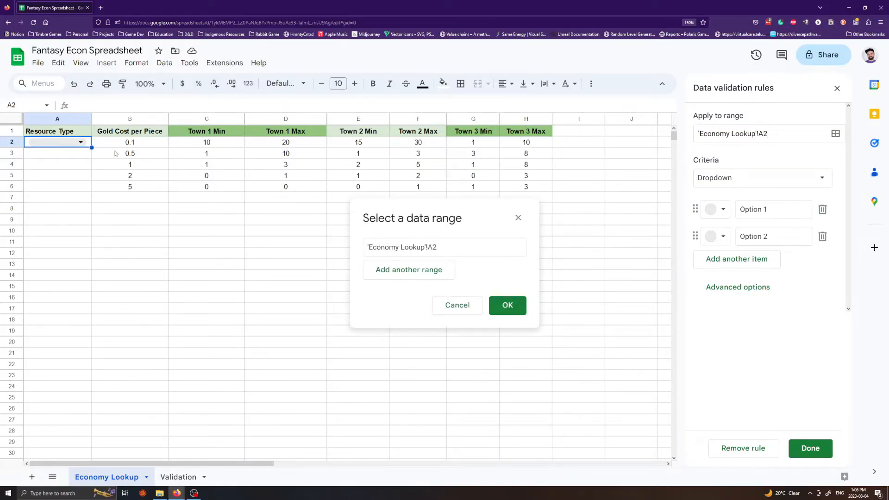
left_click_drag(84, 149, 79, 188)
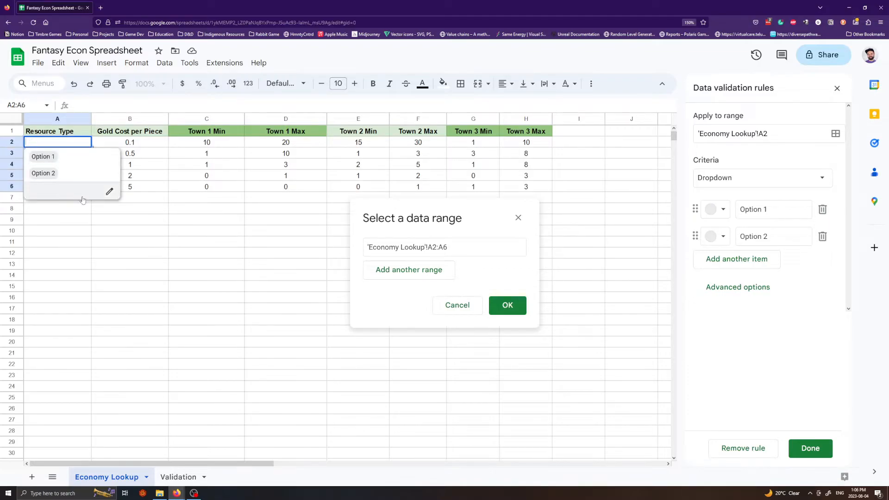
left_click(101, 222)
left_click_drag(85, 149, 81, 187)
left_click(506, 304)
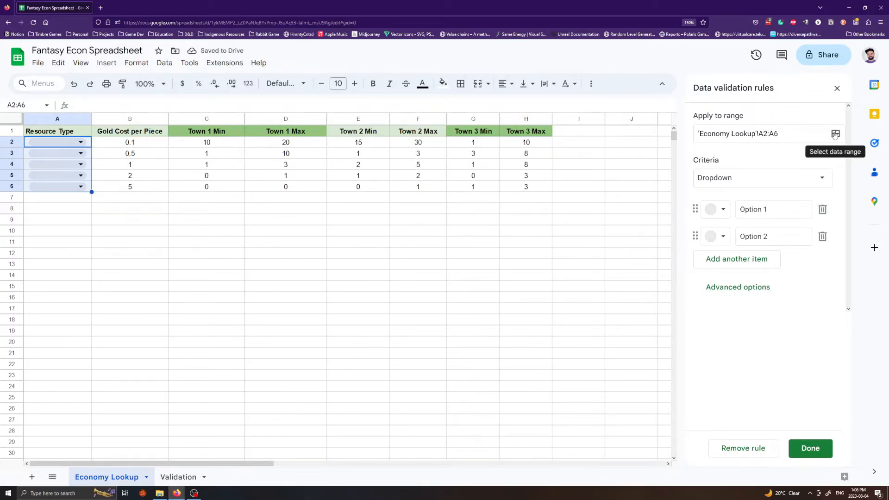
left_click(836, 135)
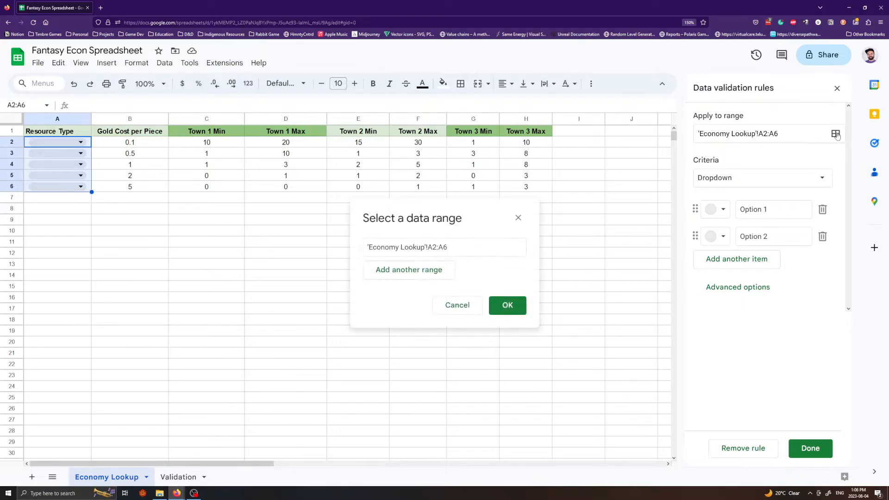
left_click_drag(87, 145, 101, 190)
left_click(426, 249)
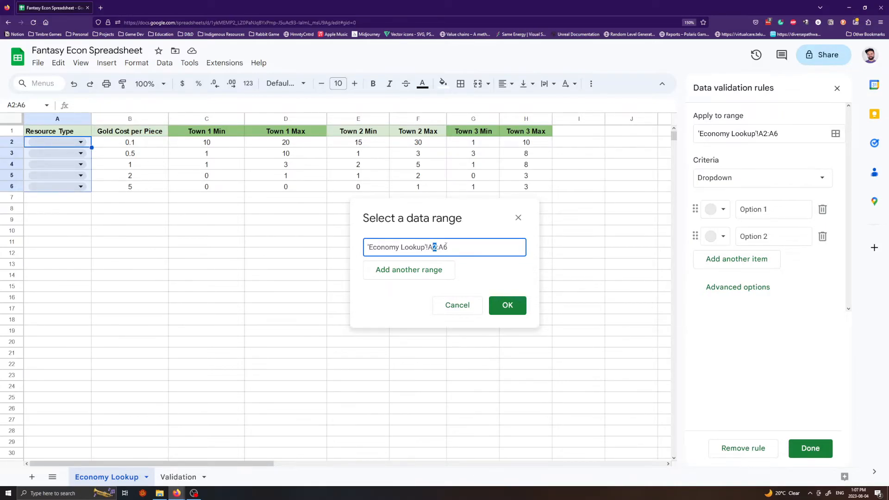
left_click(509, 313)
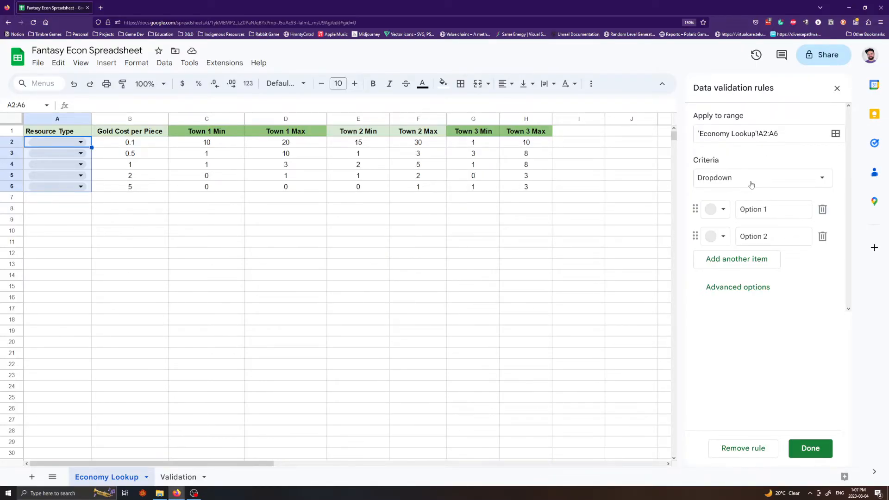
Rename the rule's two dropdown options as Gold and Silver.
left_click(759, 210)
double_click(755, 210)
triple_click(770, 215)
type("Gold")
left_click(781, 238)
triple_click(783, 240)
type("Silver")
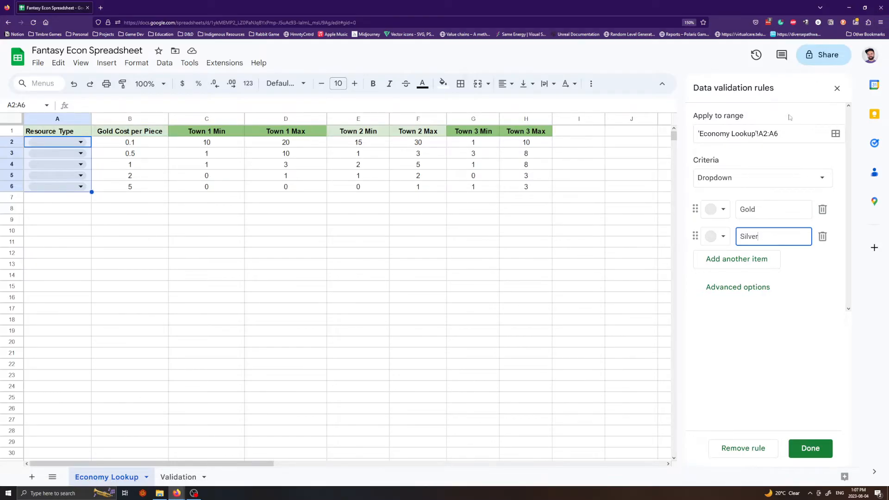
Change the rule's criteria to Dropdown (from a range) and use Validation!A2:A6 as the source range.
left_click(730, 180)
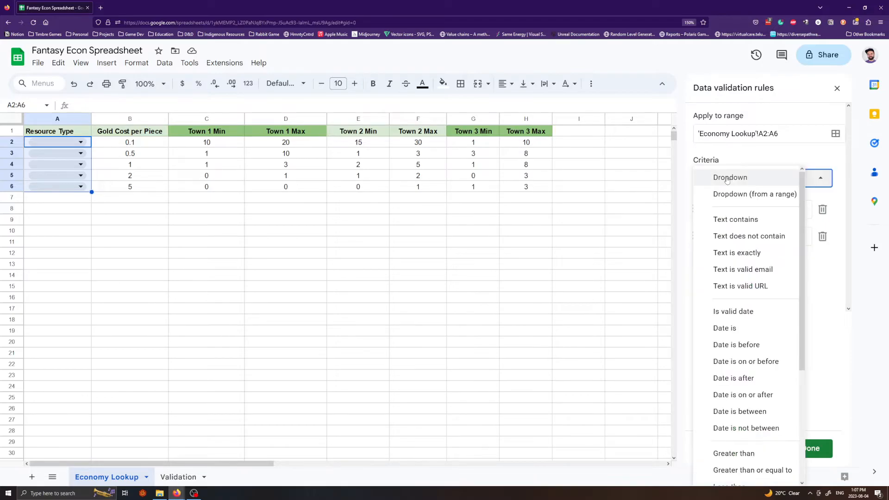
left_click(776, 195)
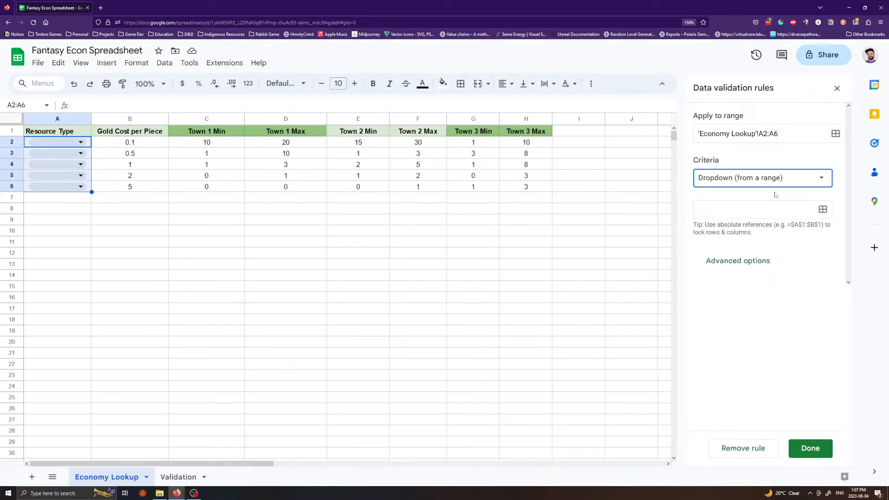
left_click(729, 209)
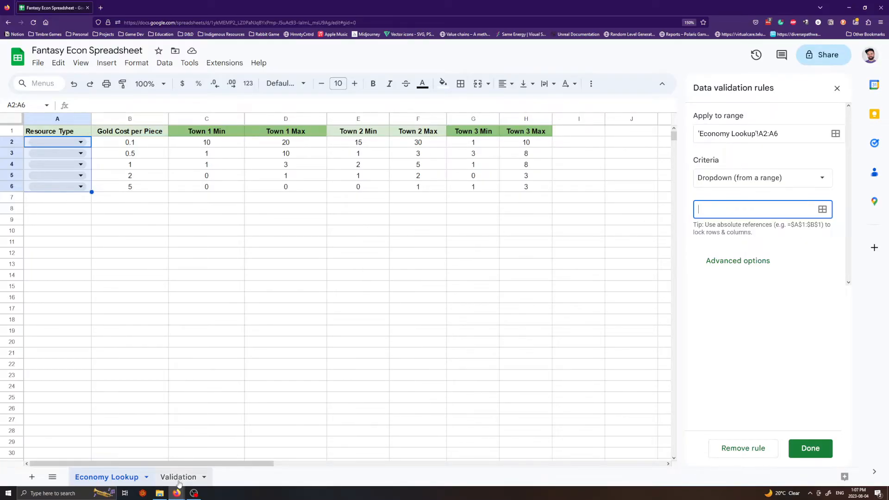
left_click(823, 210)
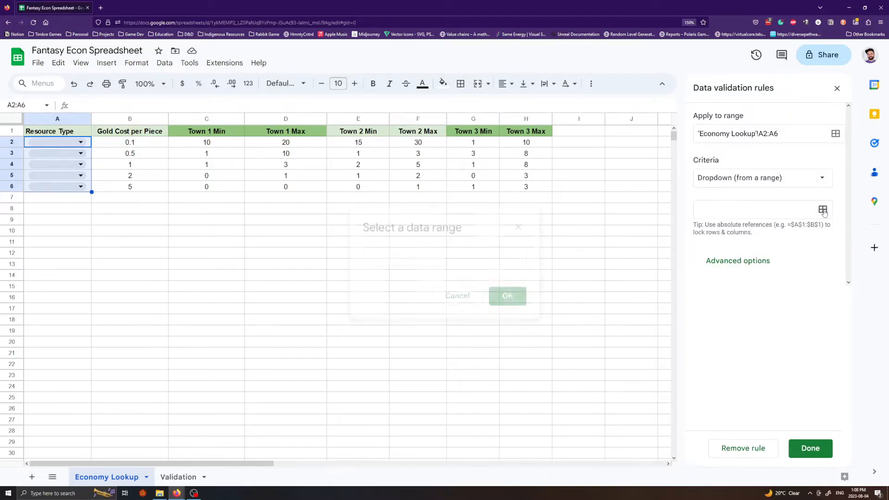
left_click(472, 262)
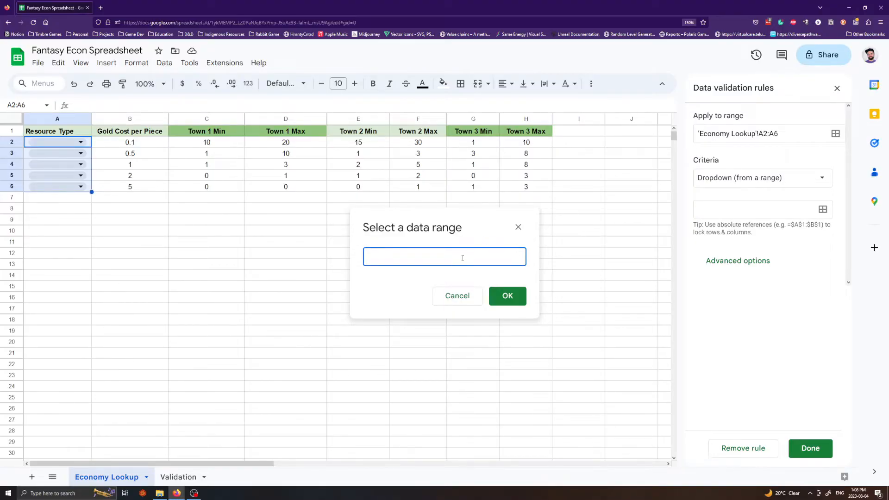
left_click(179, 480)
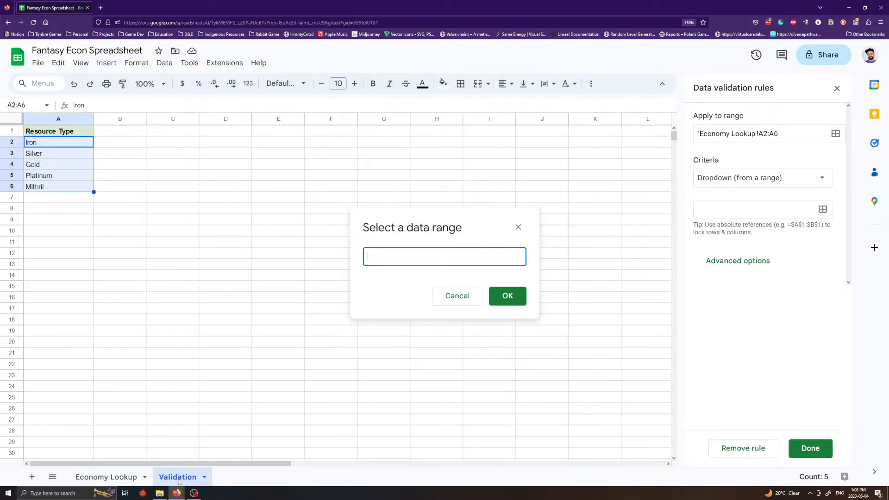
left_click_drag(86, 146, 80, 187)
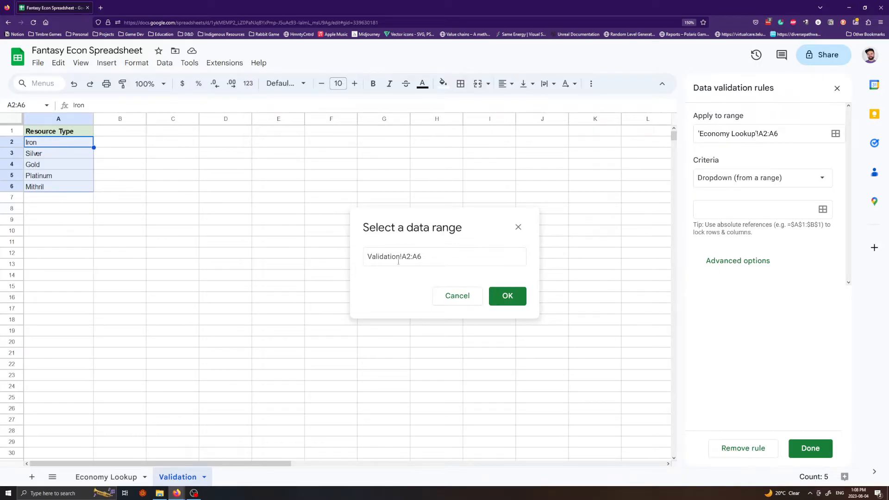
left_click(383, 257)
double_click(401, 256)
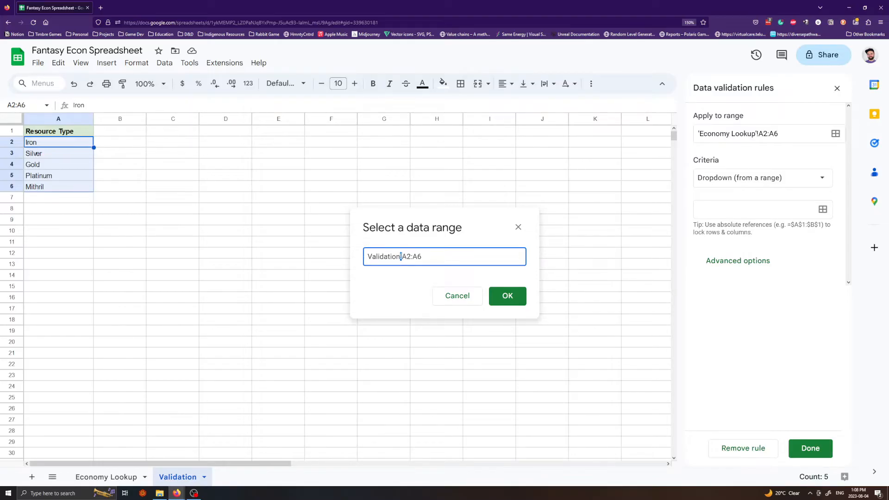
left_click_drag(403, 256, 428, 256)
left_click(509, 297)
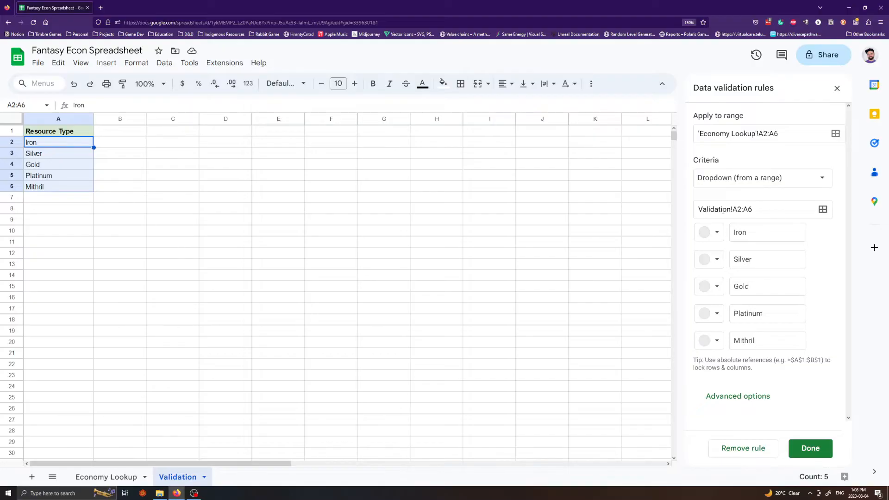
Color the Iron dropdown option dark grey and the Gold option light yellow, leaving Silver at its default.
left_click(718, 232)
left_click(718, 232)
left_click(717, 232)
left_click(712, 288)
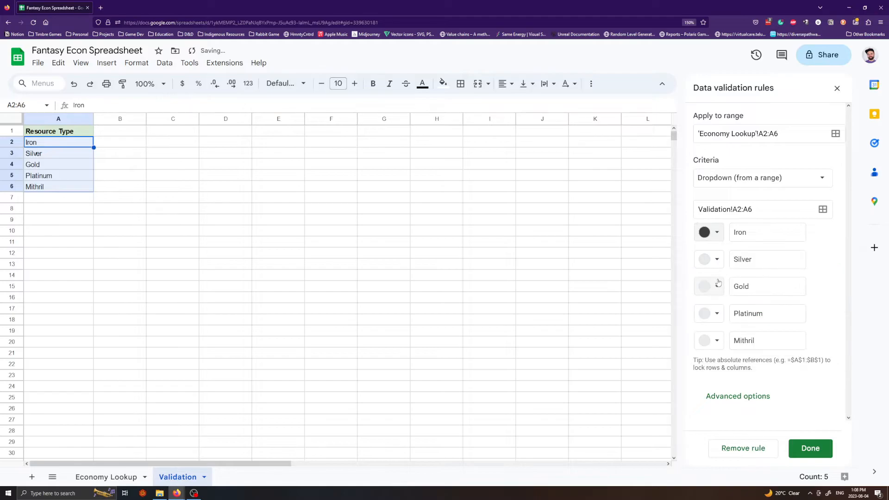
left_click(713, 260)
left_click(716, 261)
left_click(717, 286)
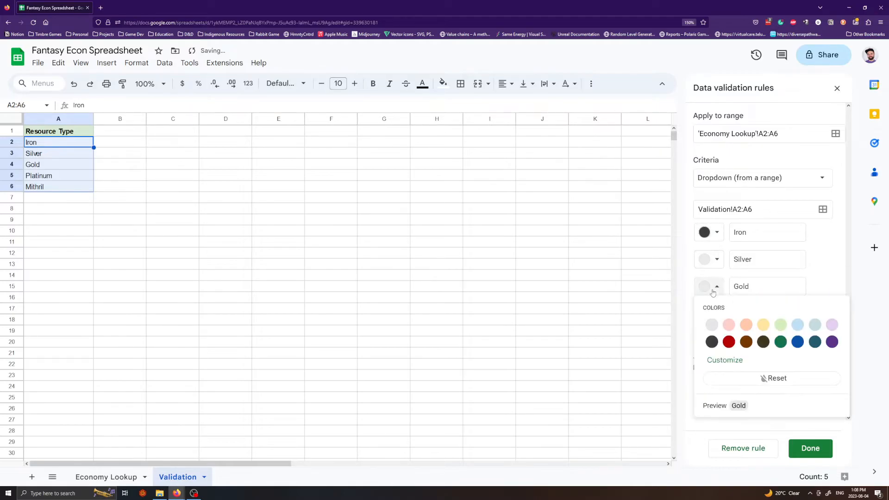
left_click(764, 325)
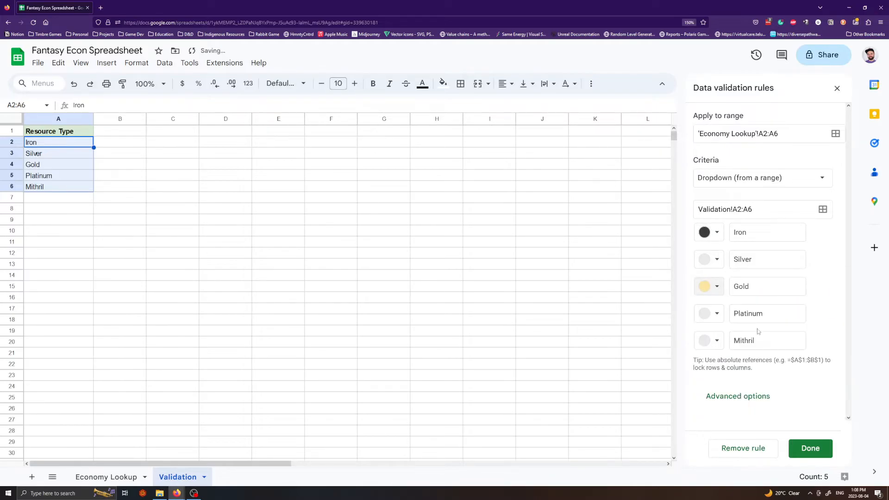
Color the Platinum option light teal and the Mithril option light purple, and save the validation rule.
left_click(716, 313)
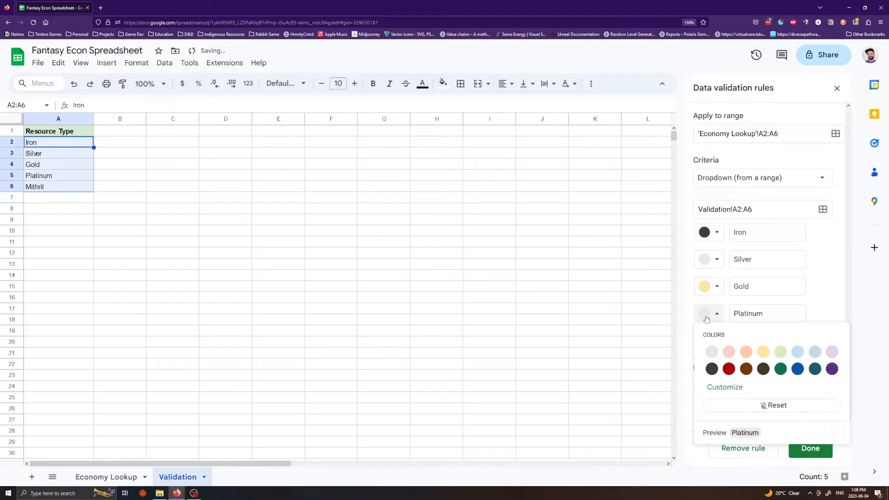
left_click(815, 352)
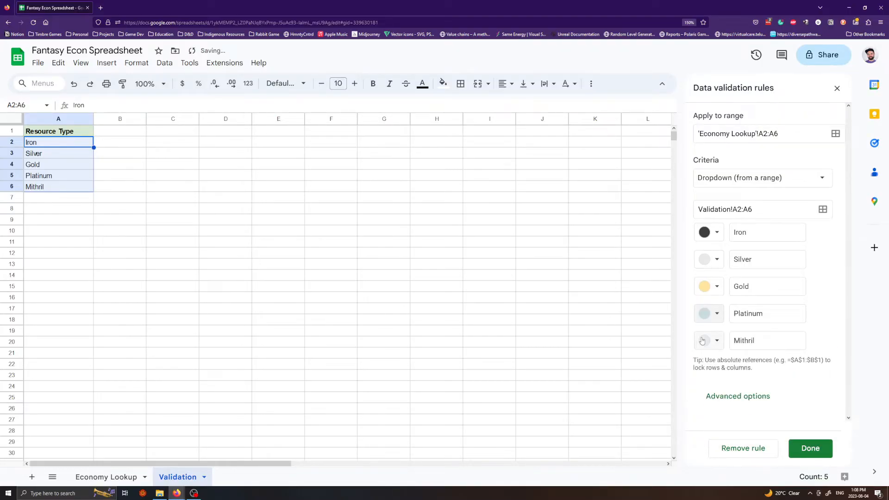
left_click(717, 341)
left_click(832, 379)
left_click(815, 451)
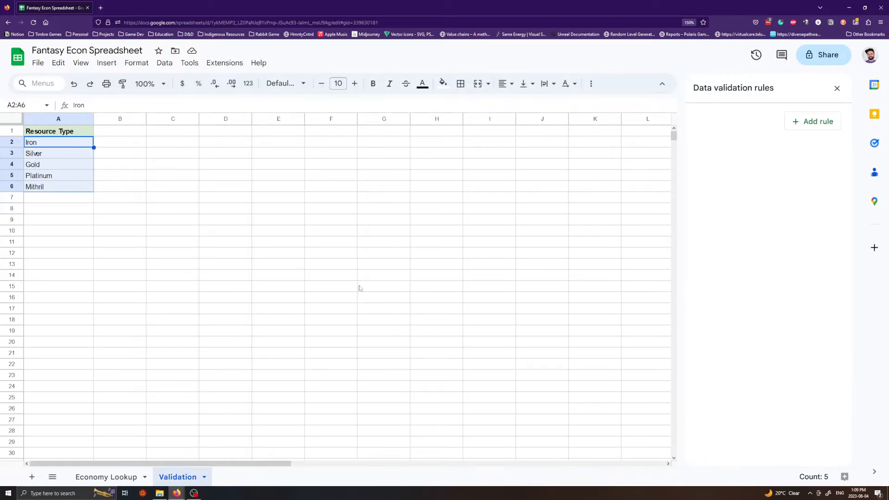
Choose Iron from the dropdown in cell A2 of the Economy Lookup sheet.
left_click(98, 477)
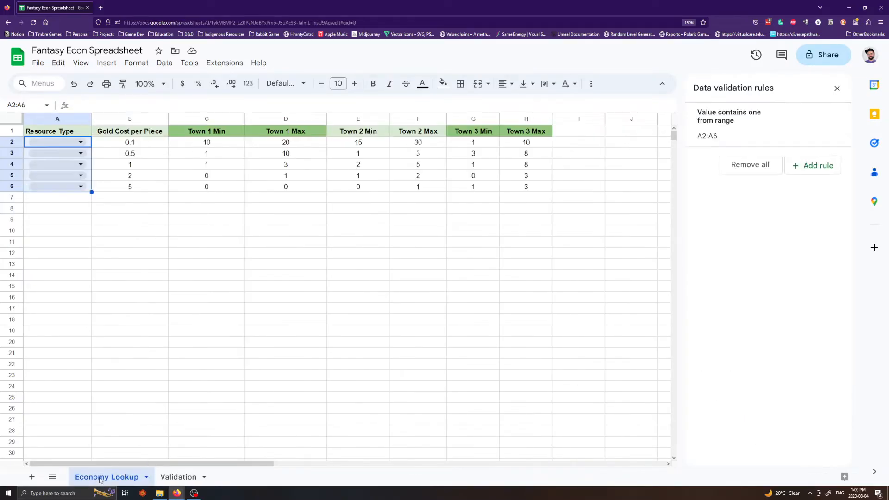
left_click(130, 324)
left_click(81, 143)
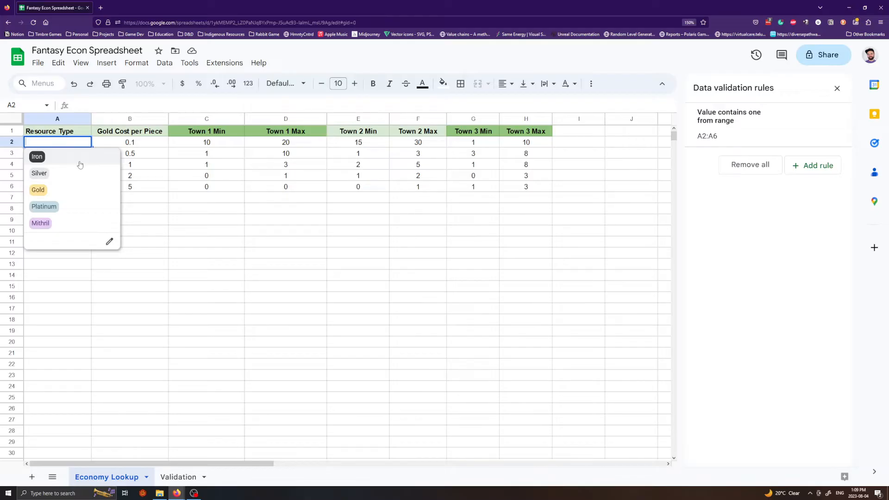
left_click(79, 160)
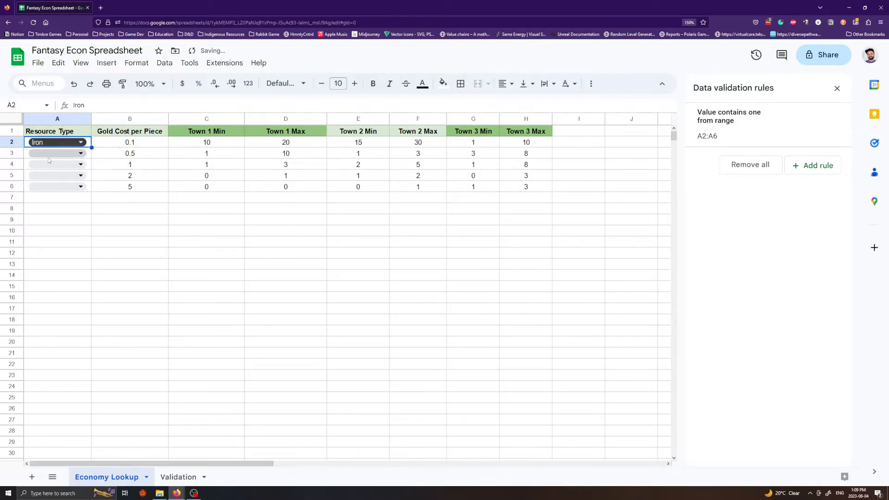
Choose Silver, Gold, Platinum and Mithril from the dropdowns in cells A3 through A6.
left_click(54, 153)
left_click(54, 183)
left_click(54, 165)
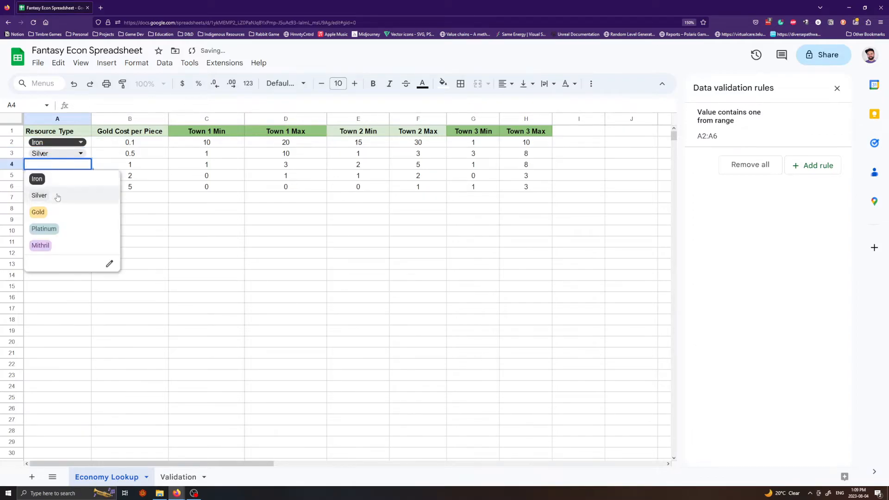
left_click(60, 210)
left_click(60, 176)
left_click(44, 240)
left_click(60, 186)
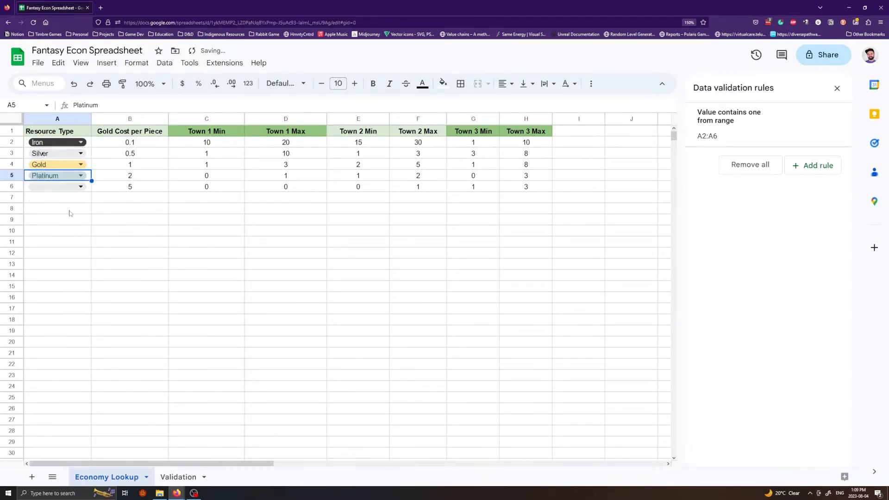
left_click(65, 268)
left_click(157, 265)
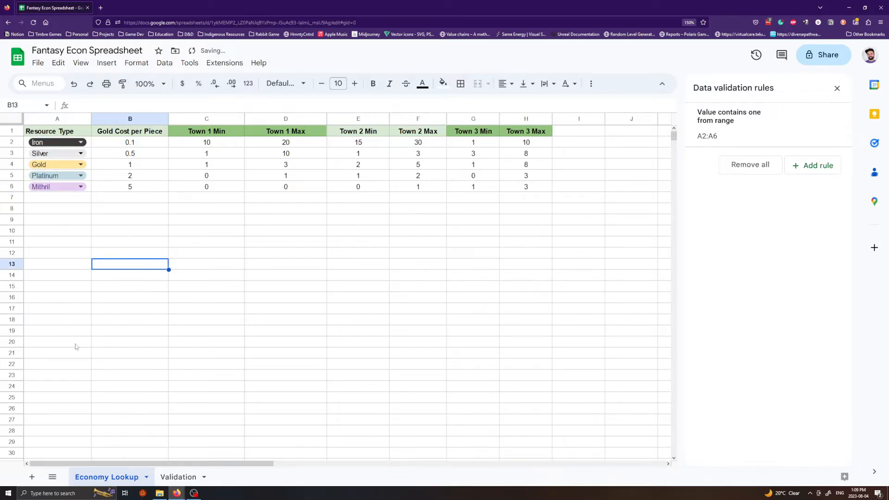
Copy the Iron dropdown from cell A2 into A20 and view its list of options.
left_click(89, 145)
key("ctrl+c")
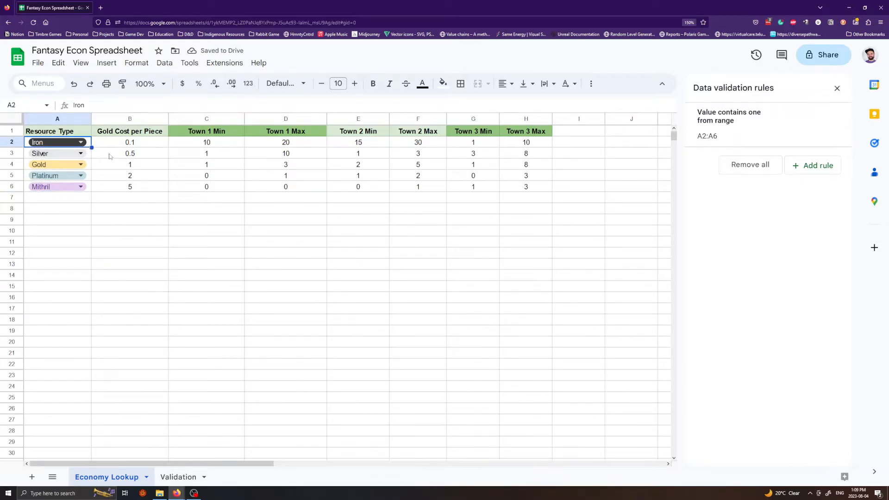
left_click(58, 344)
key("ctrl+v")
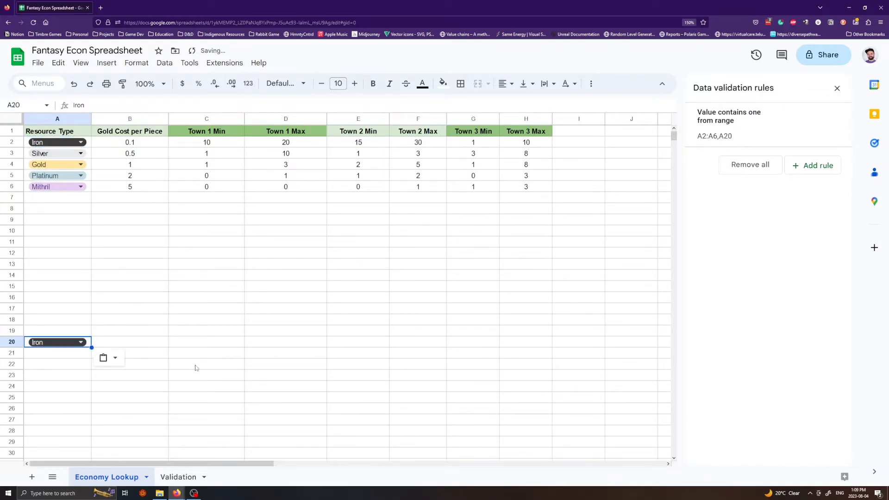
left_click(82, 342)
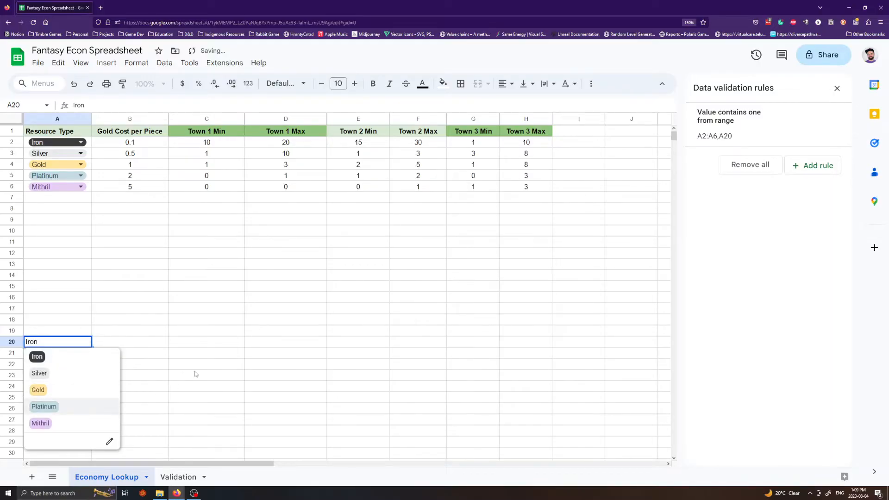
left_click(176, 374)
Clear the value in A20, and undo both the clearing and the pasted dropdown.
left_click_drag(82, 321, 81, 365)
key("Delete")
left_click(181, 354)
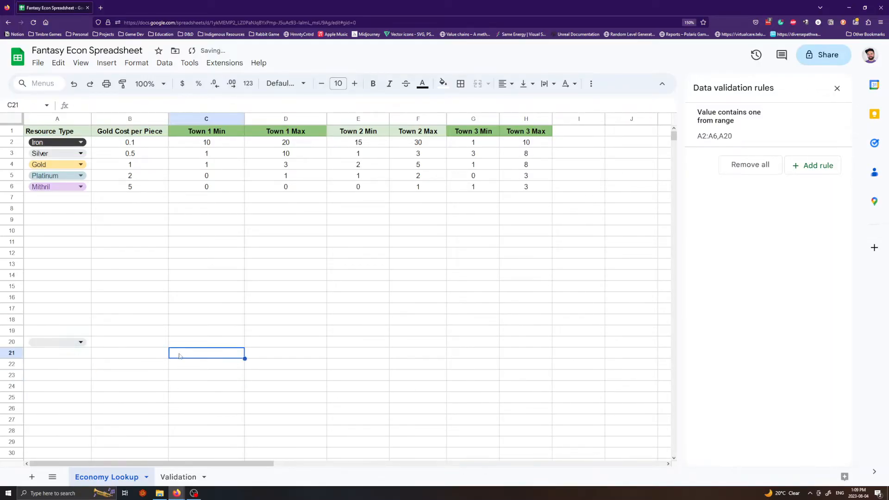
key("ctrl+z")
key("ctrl+z")
left_click(218, 311)
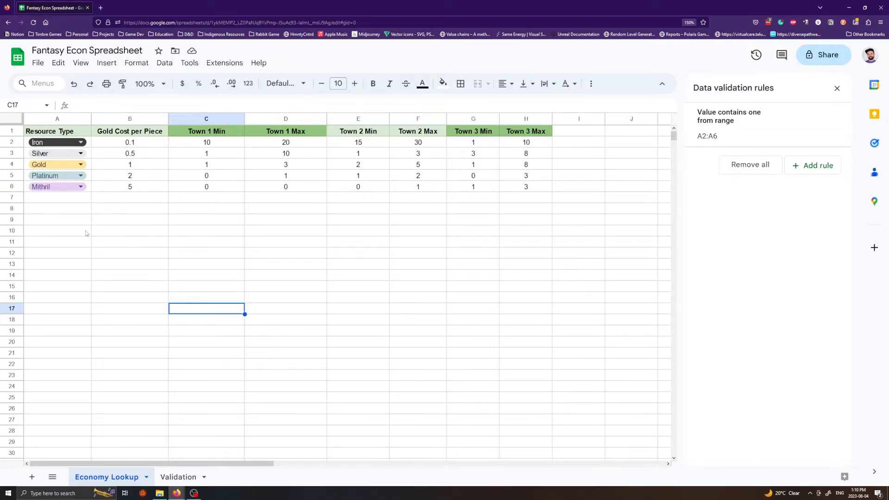
Enter the label "Method 1" in cell A8, below the resource table.
left_click(86, 233)
left_click(39, 214)
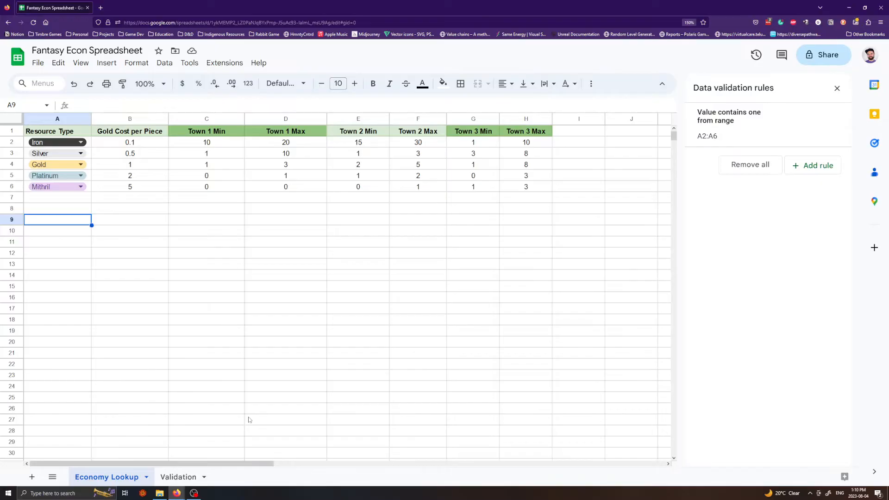
key("Up")
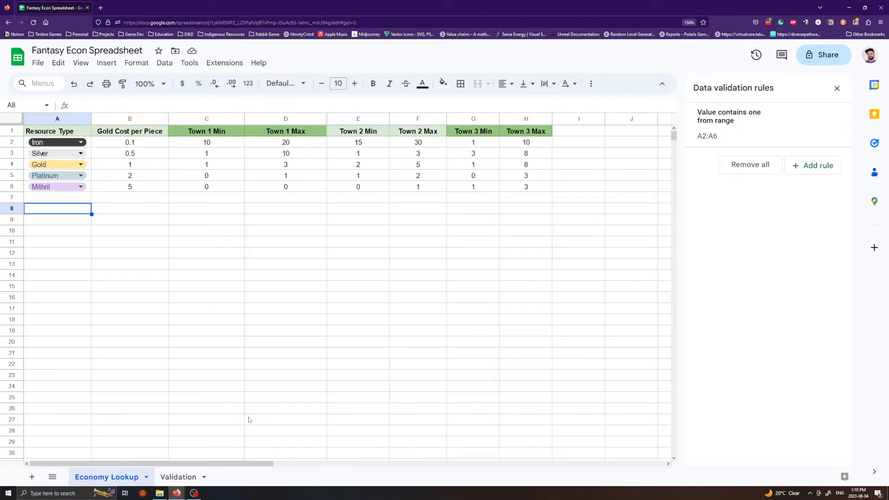
type("Method 1")
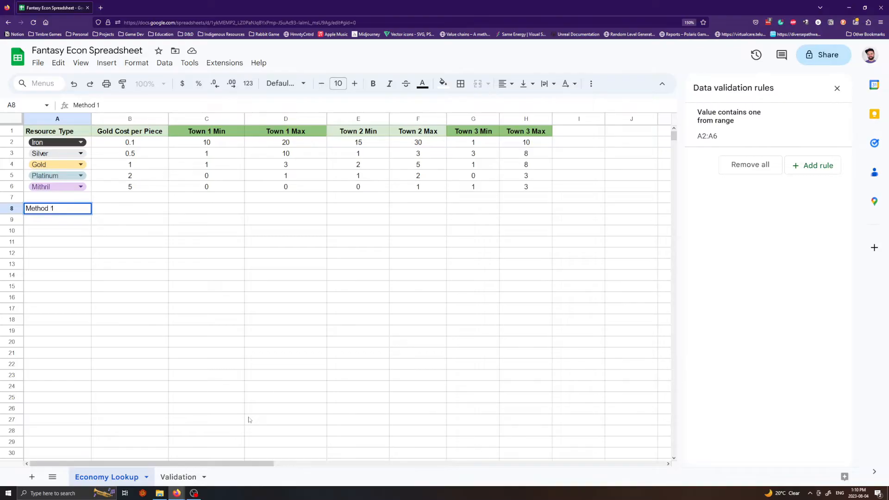
key("Return")
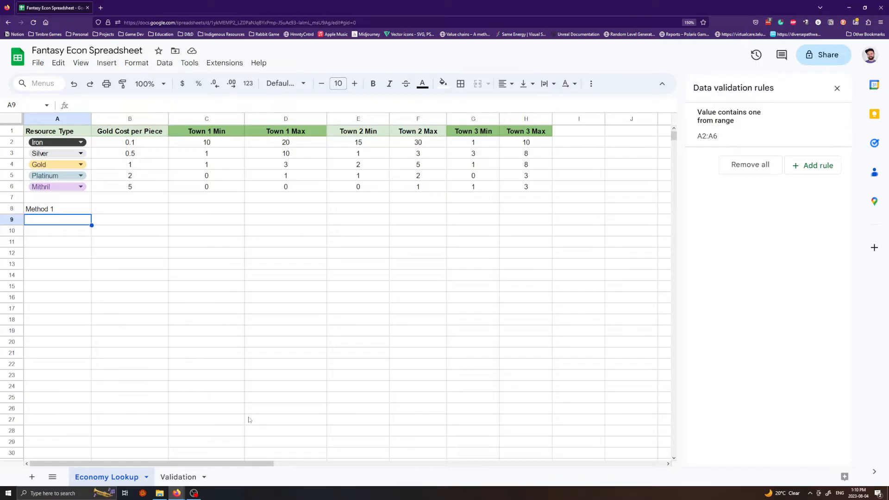
key("Down")
key("Up")
key("Down")
key("Up")
key("Down")
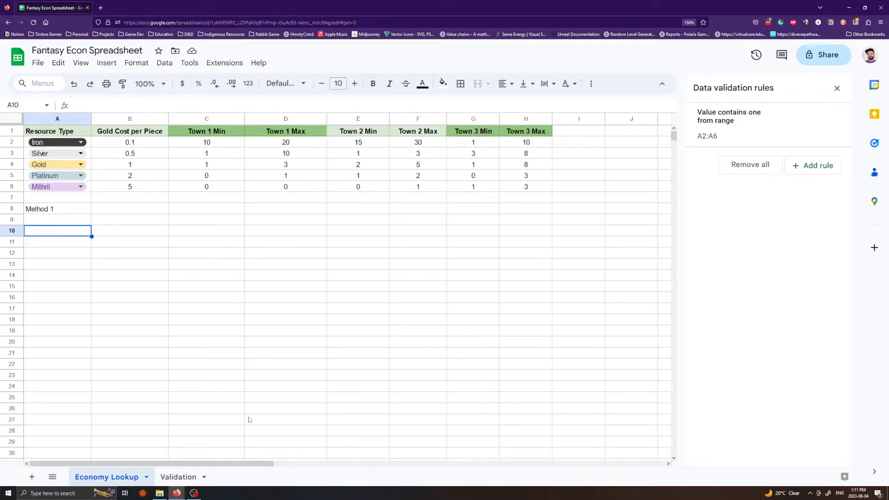
key("Up")
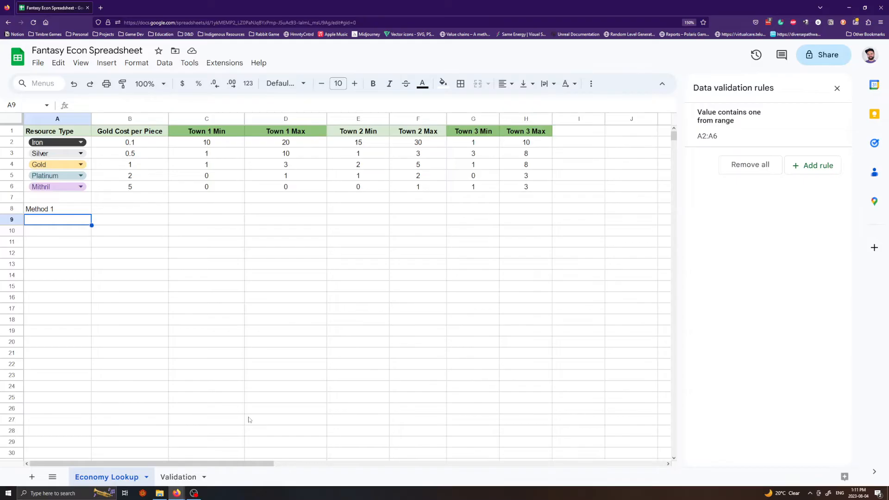
type("ADD")
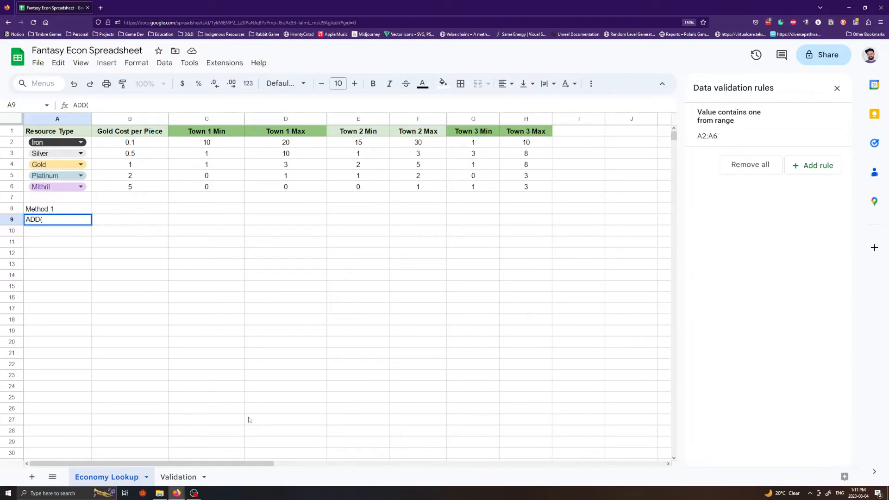
type("( x")
key("Escape")
Enter the formula =SUM(C2) in cell A9, referencing Iron's Town 1 Min value.
type("=")
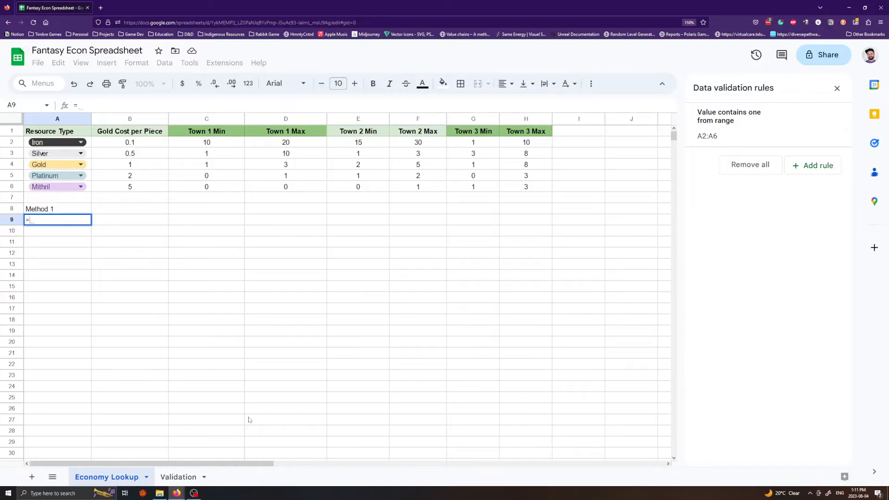
type("d")
key("BackSpace")
type("SUM")
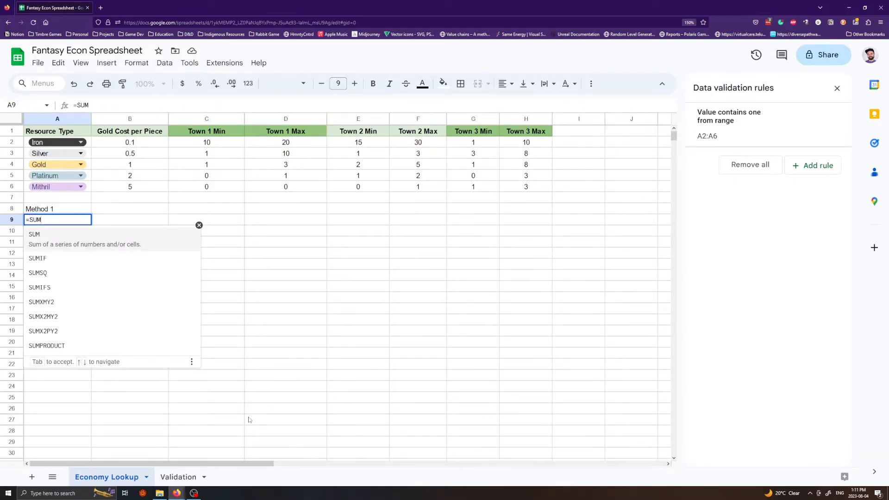
left_click(83, 244)
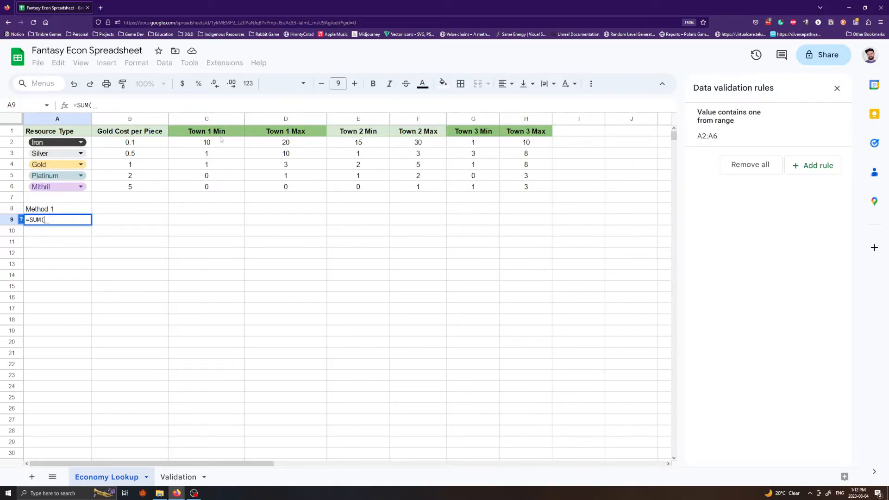
left_click(207, 145)
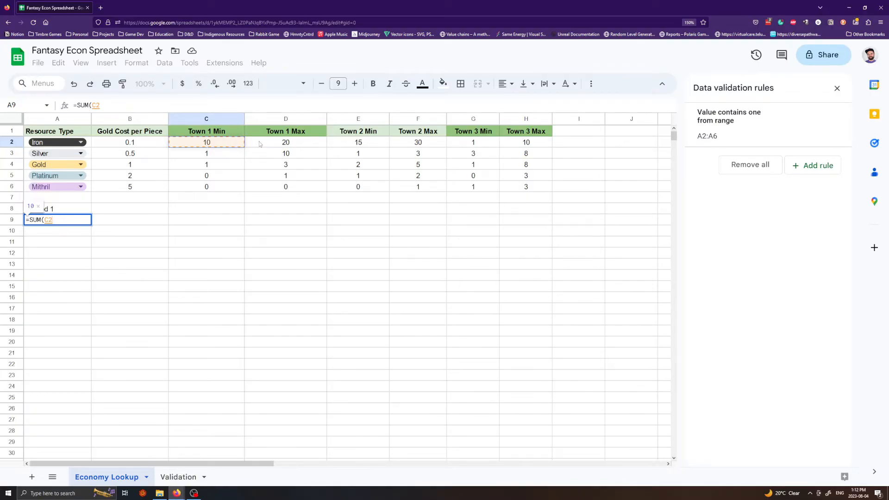
type(")")
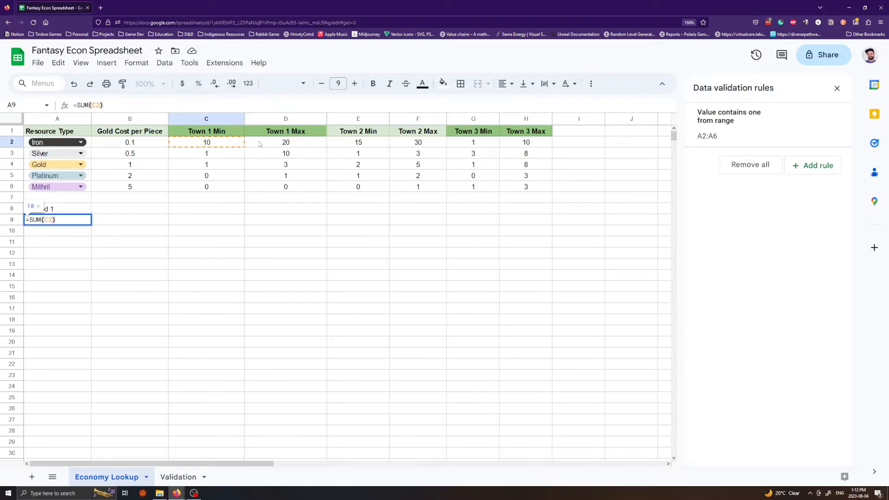
key("Return")
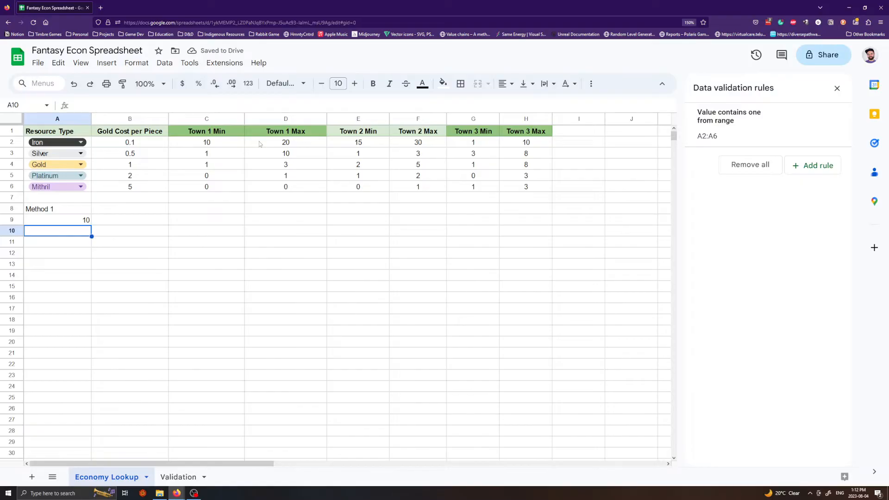
Select the formula cell A9 and make the formula bar taller.
left_click(144, 244)
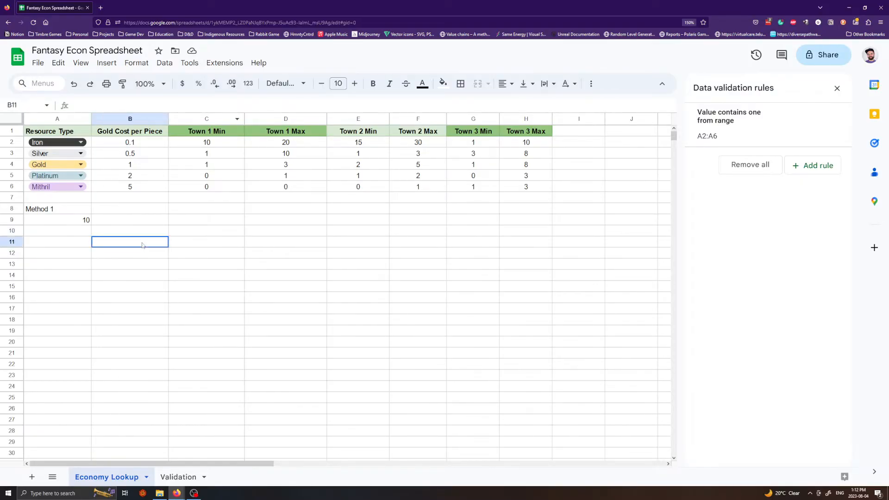
left_click(77, 224)
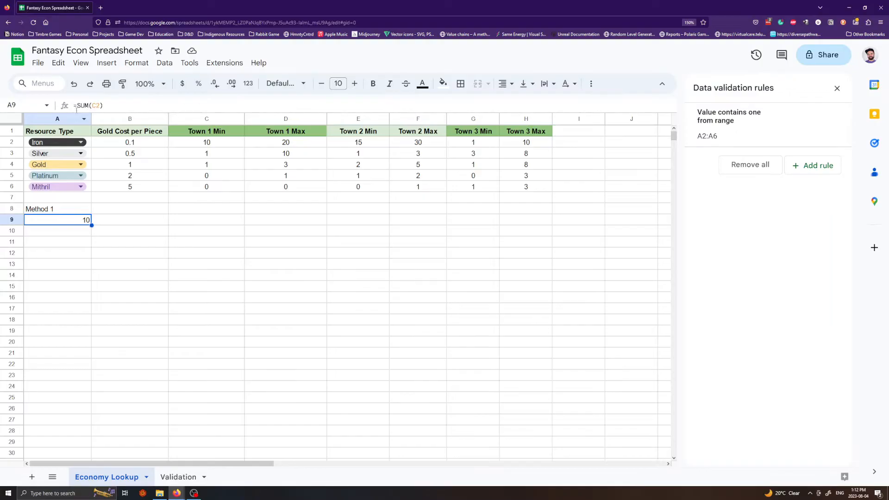
left_click_drag(80, 113, 80, 129)
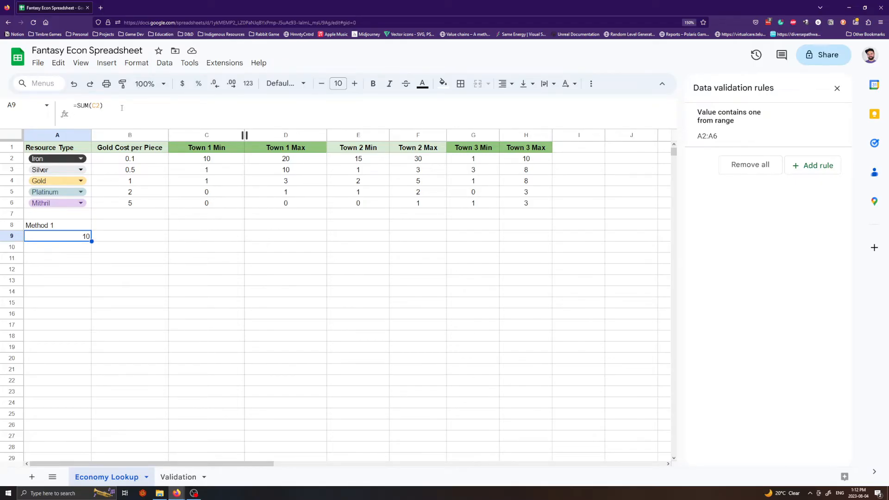
Add Iron's Town 1 Max cell as a second argument so A9 reads =SUM(C2,D2).
left_click(107, 107)
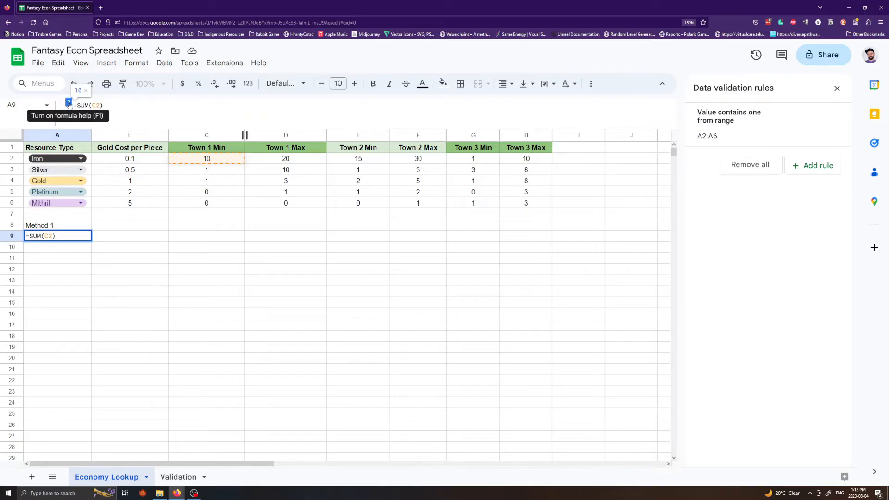
left_click(69, 103)
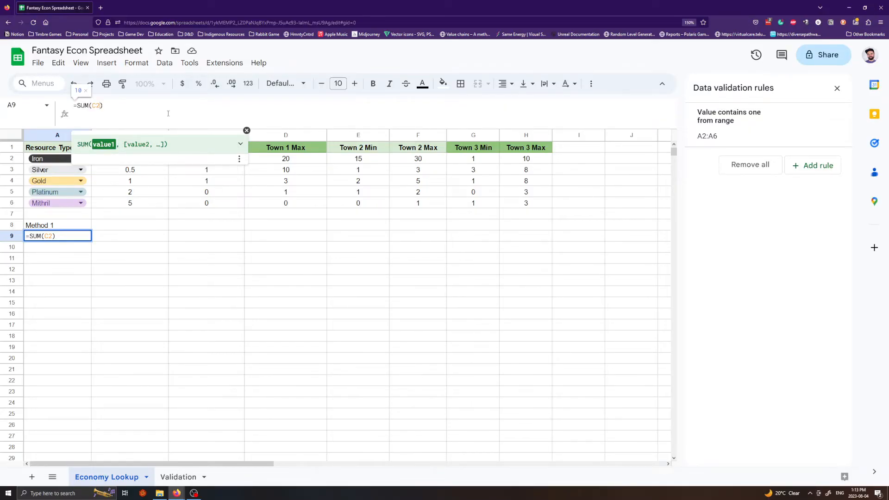
left_click(247, 130)
type(",")
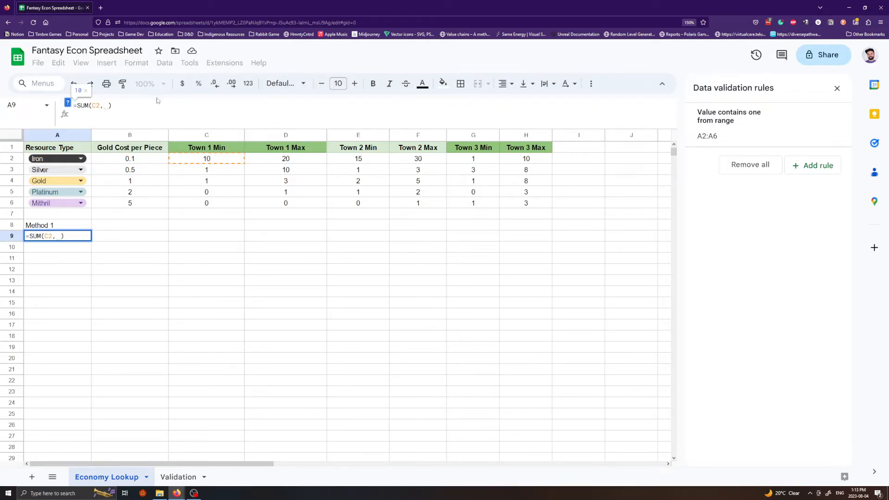
left_click(283, 161)
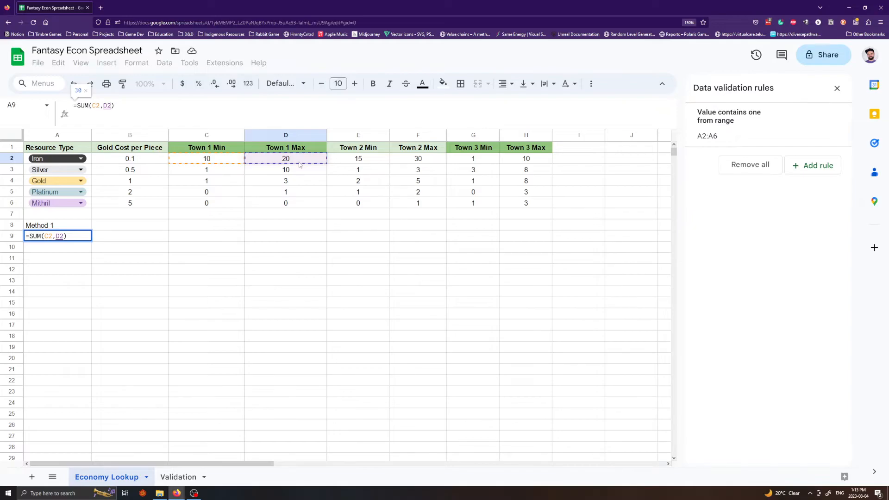
key("Return")
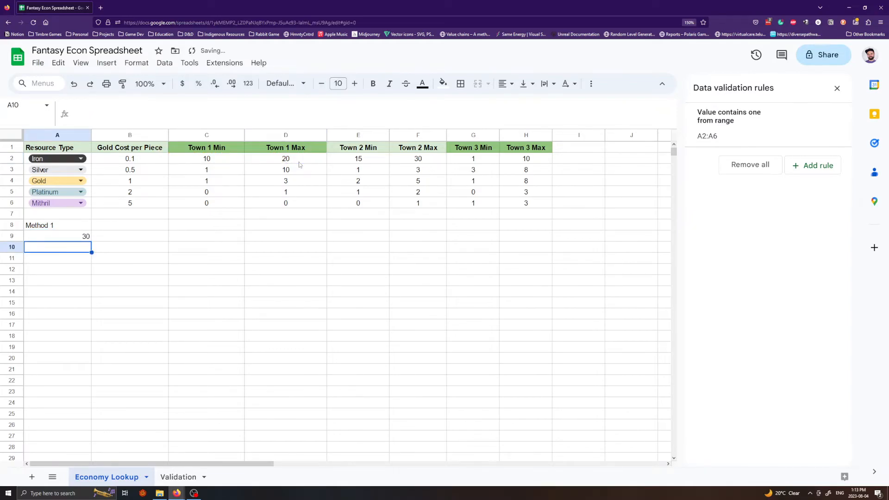
Compare the A9 formula with the Town 1 Min and Max pairs of each resource row.
key("Up")
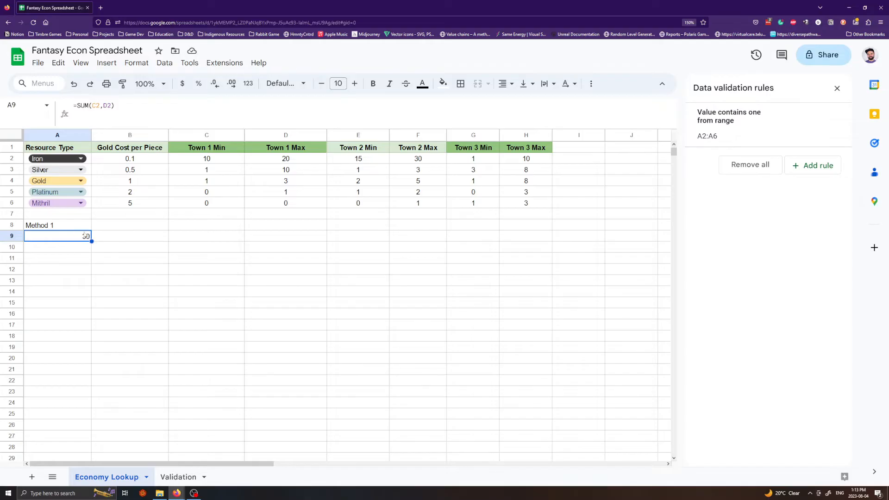
left_click(60, 264)
left_click(85, 237)
left_click_drag(225, 158, 278, 160)
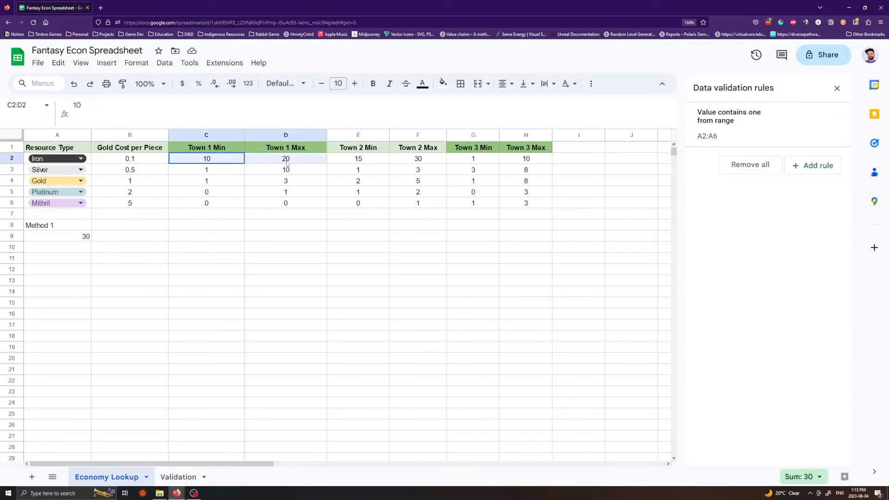
left_click_drag(221, 171, 274, 203)
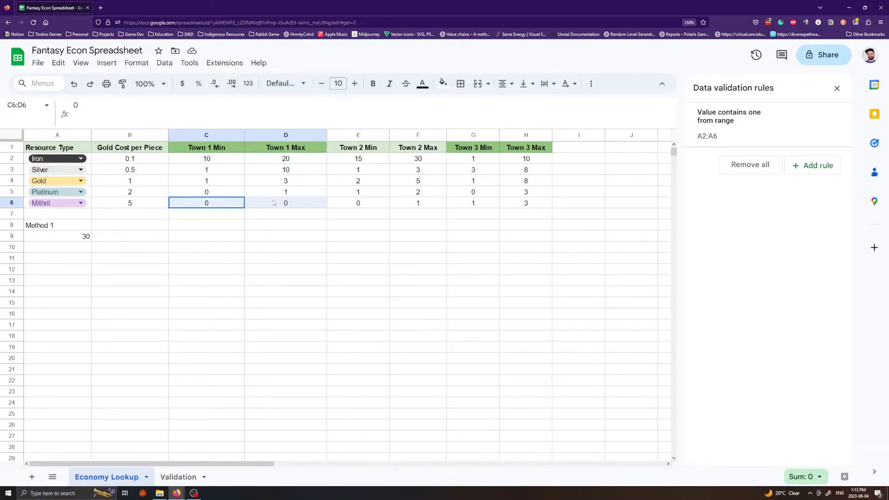
left_click(161, 254)
Fill the SUM formula from A9 down into A10 and inspect the cell references in the copy.
left_click(34, 234)
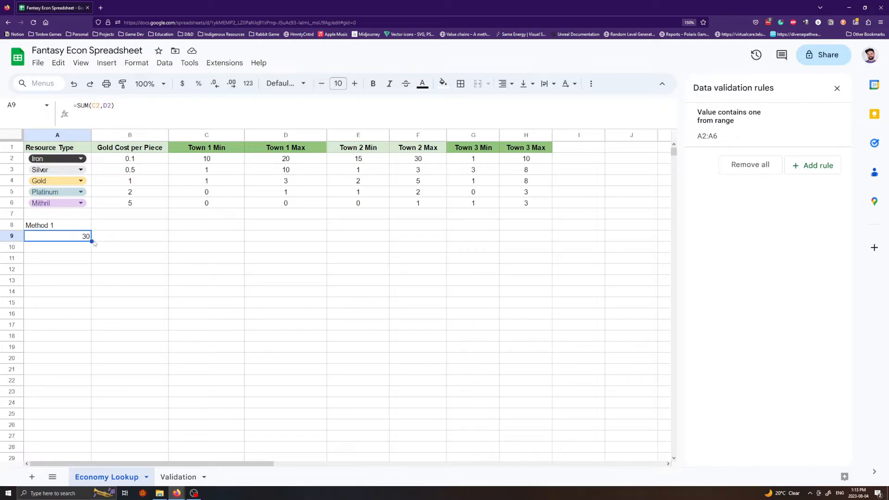
left_click_drag(91, 240, 90, 253)
left_click(123, 261)
left_click(76, 248)
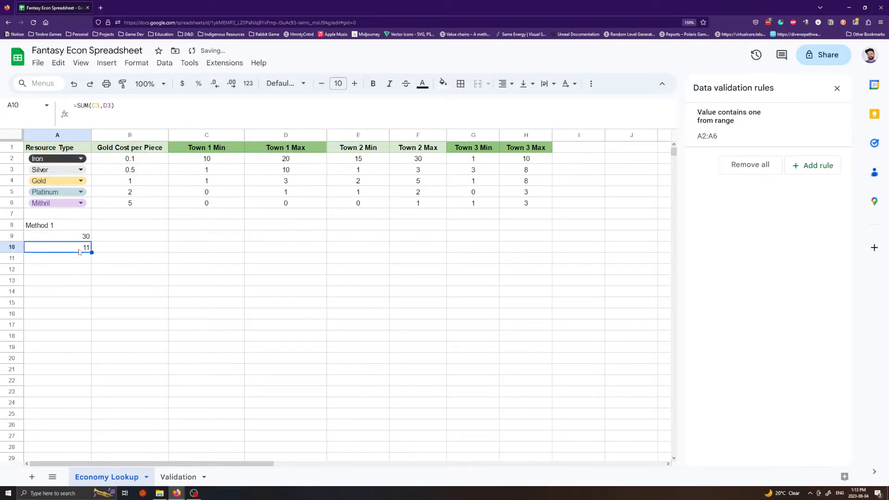
left_click(97, 108)
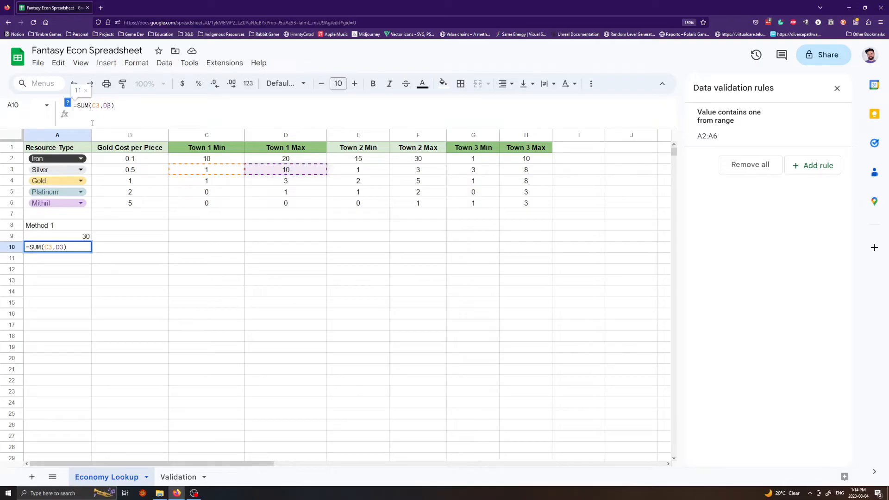
Close the A10 formula without changes and delete the copied SUM formula from A10.
key("Return")
left_click(59, 248)
key("Delete")
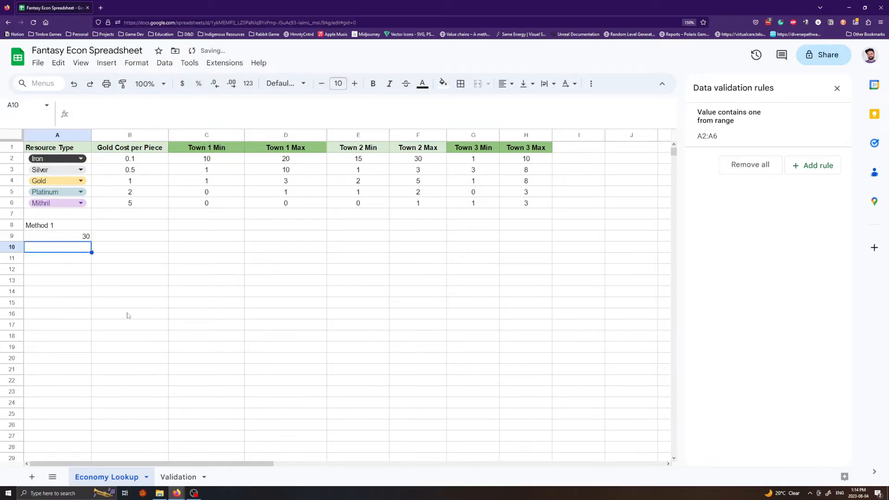
Compare the A9 formula with Iron's Town 1 Min cell and the Town 1 Max values in D2:D6.
left_click(60, 237)
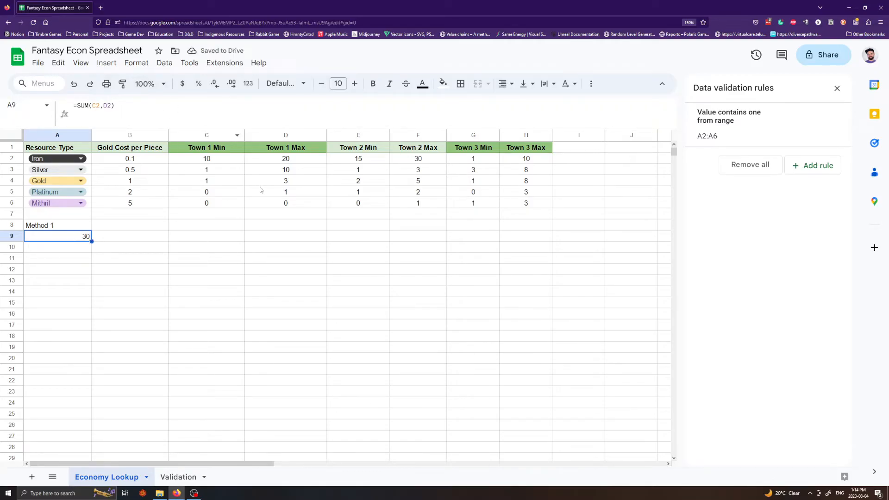
left_click(208, 163)
left_click_drag(286, 160, 285, 211)
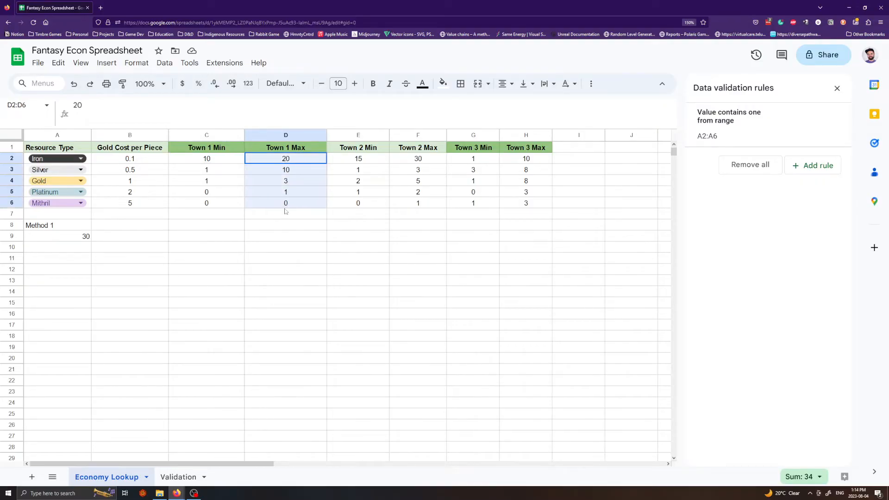
left_click(285, 247)
left_click_drag(286, 158, 326, 206)
left_click(271, 241)
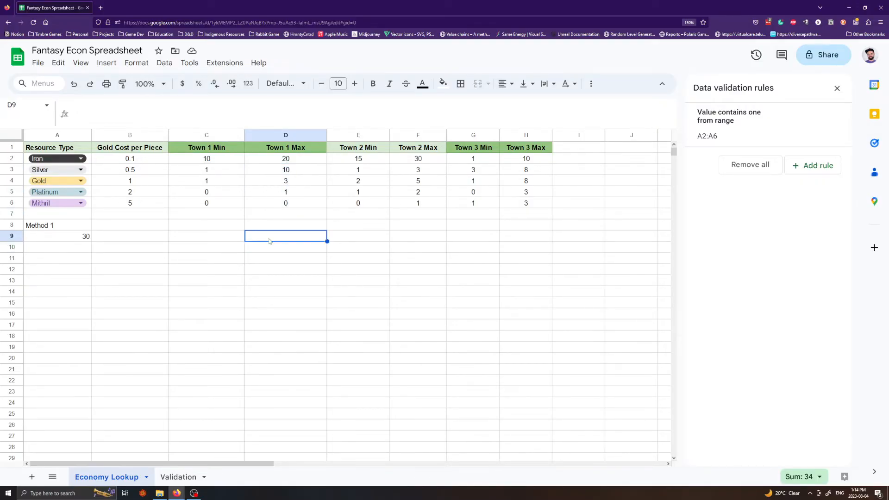
left_click(222, 162)
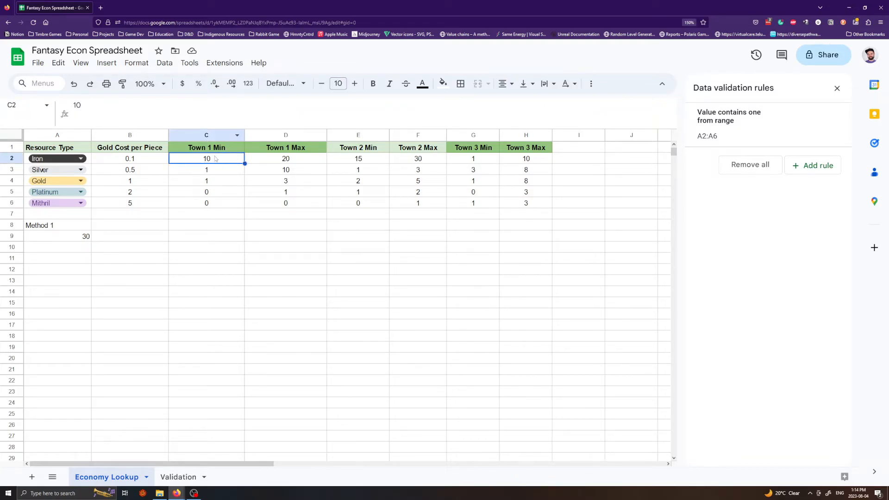
Make the C2 reference in the A9 formula fully absolute so it reads =SUM($C$2,D2).
left_click(83, 238)
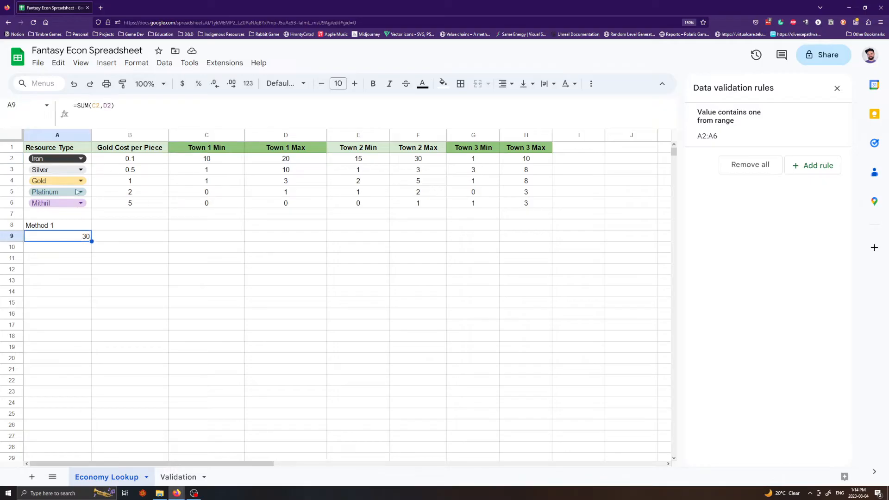
left_click(95, 105)
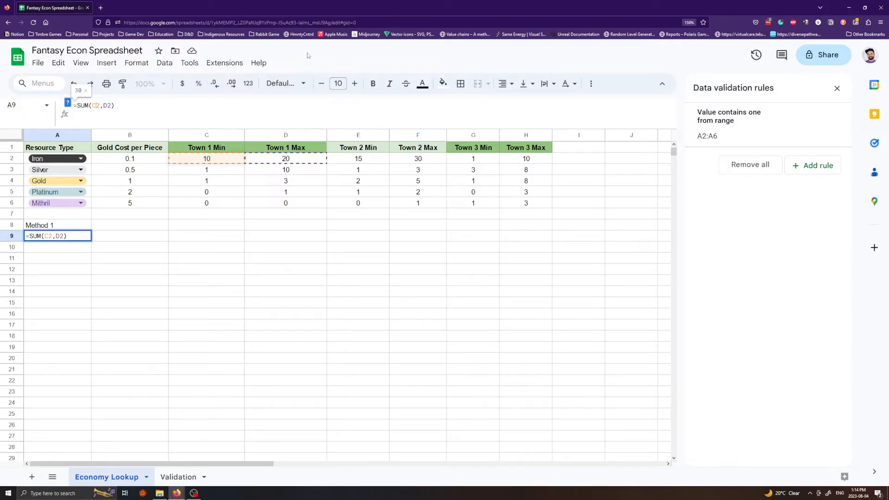
key("F4")
key("Return")
Fill the A9 formula down into A10 and inspect which cells the copy references.
left_click(89, 237)
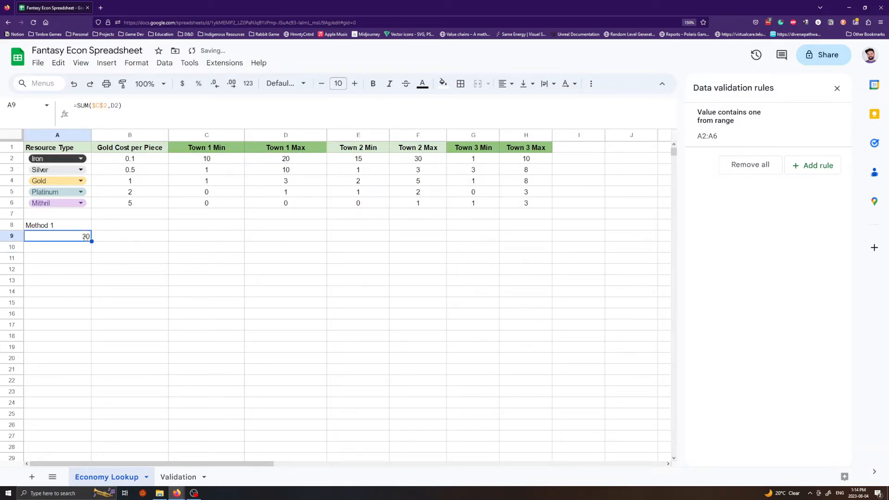
left_click_drag(90, 241, 88, 250)
left_click(88, 272)
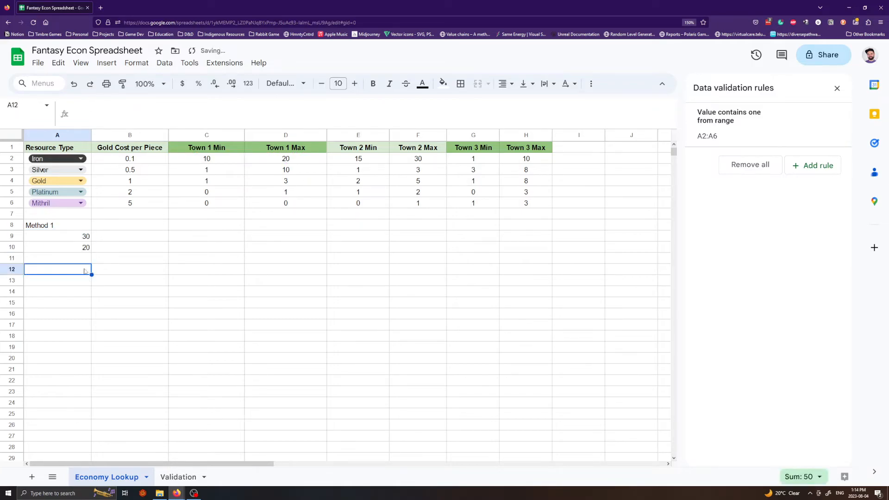
left_click(79, 252)
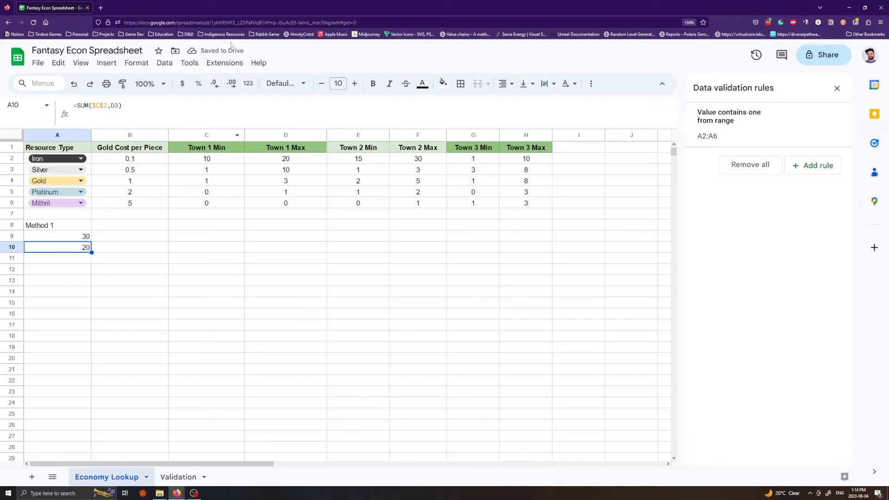
left_click(100, 106)
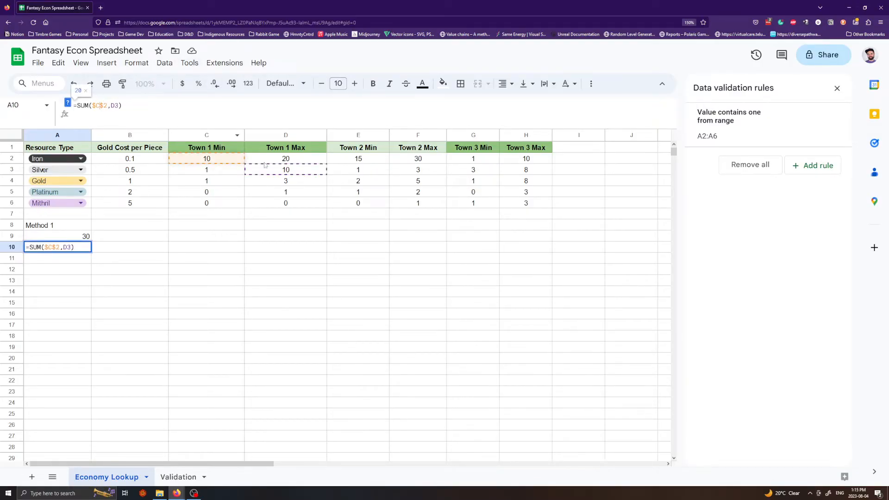
key("Return")
Fill the A10 formula down into A11 and inspect its cell references.
left_click(75, 251)
left_click_drag(92, 253, 92, 263)
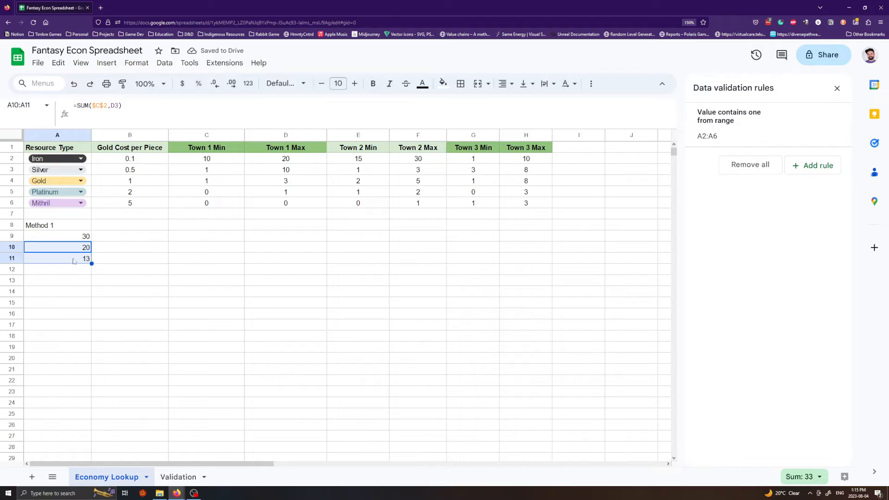
left_click(74, 258)
left_click(97, 104)
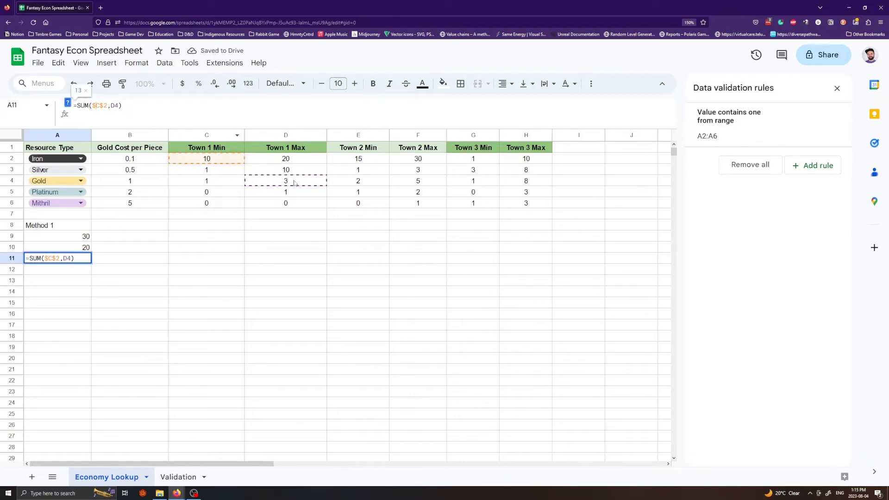
left_click(241, 302)
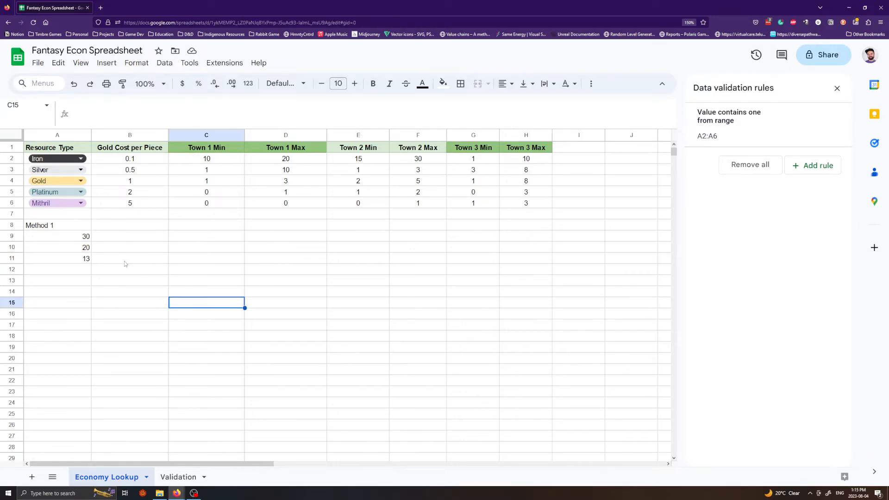
Fill the A9 formula across into B9 and inspect how its cell references changed.
left_click(78, 240)
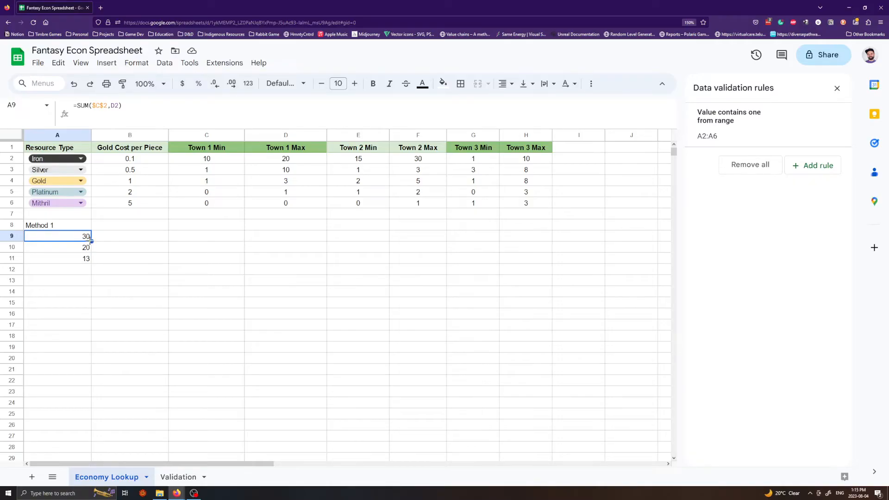
left_click_drag(92, 241, 167, 238)
left_click(165, 238)
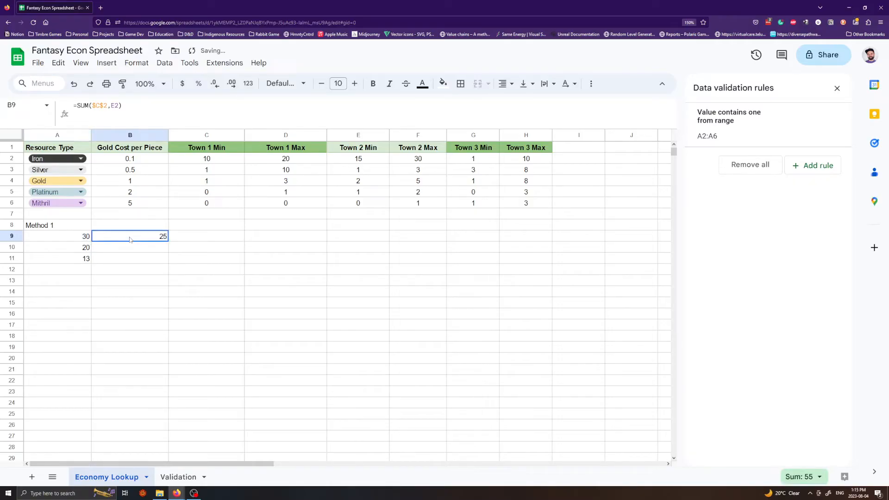
left_click(95, 104)
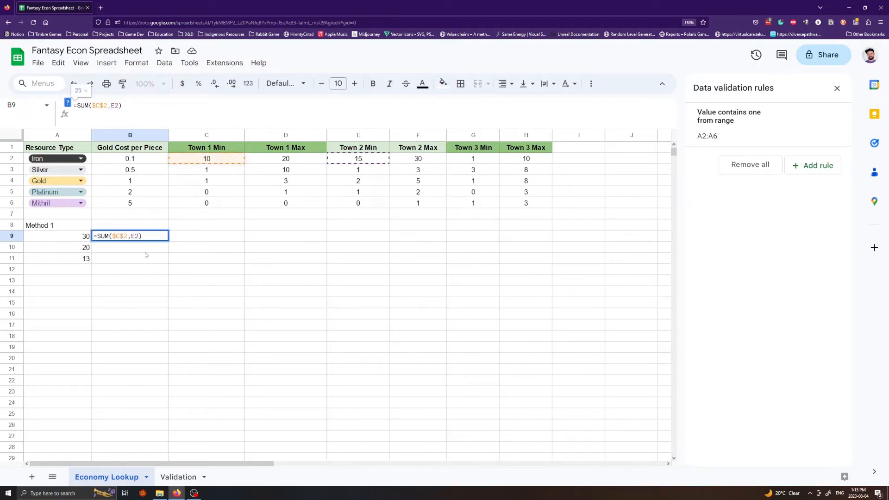
left_click(142, 295)
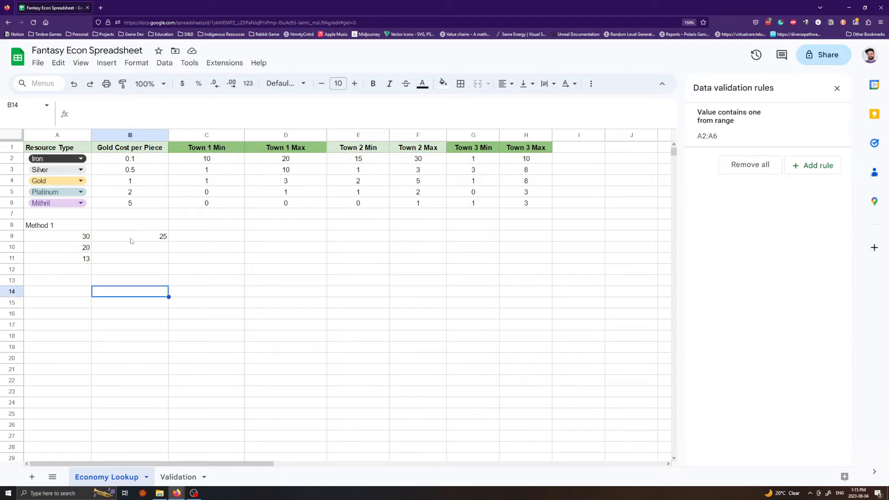
Delete the copied formula from B9.
left_click(134, 239)
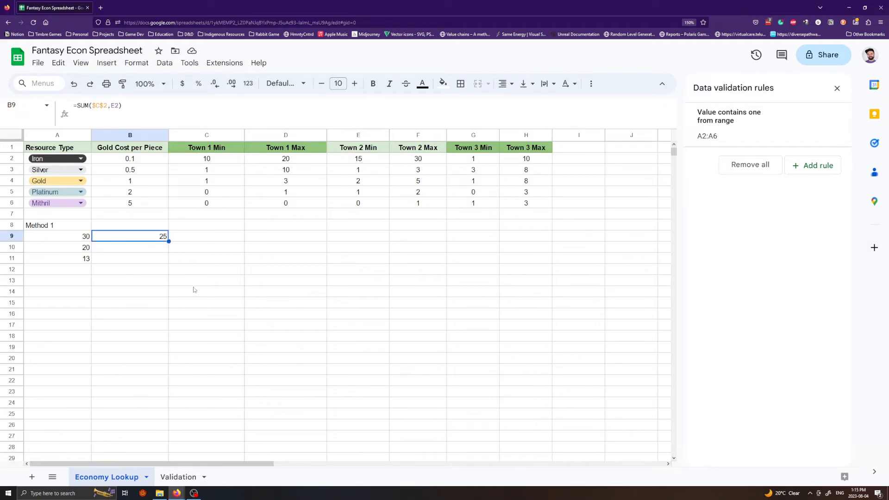
key("Delete")
left_click(143, 290)
Lock only the row of the D2 reference in A9 so the formula reads =SUM($C$2,D$2).
left_click(78, 238)
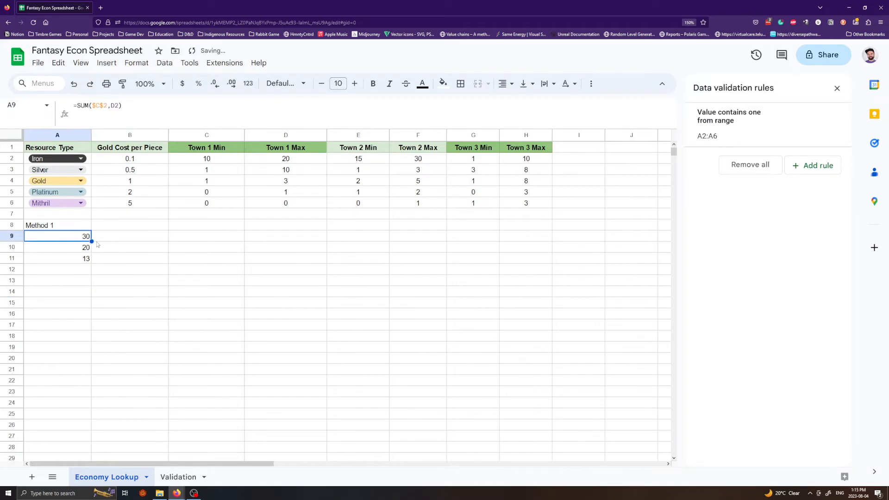
left_click(116, 105)
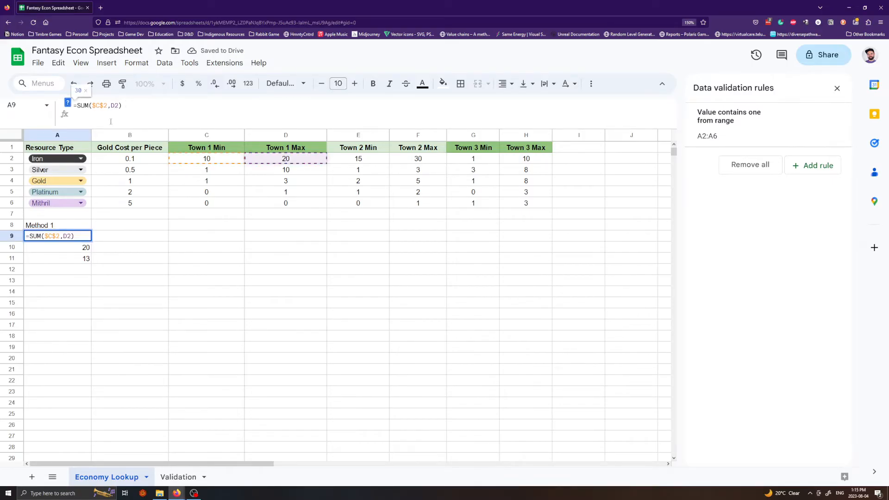
key("F4")
key("F4")
key("Return")
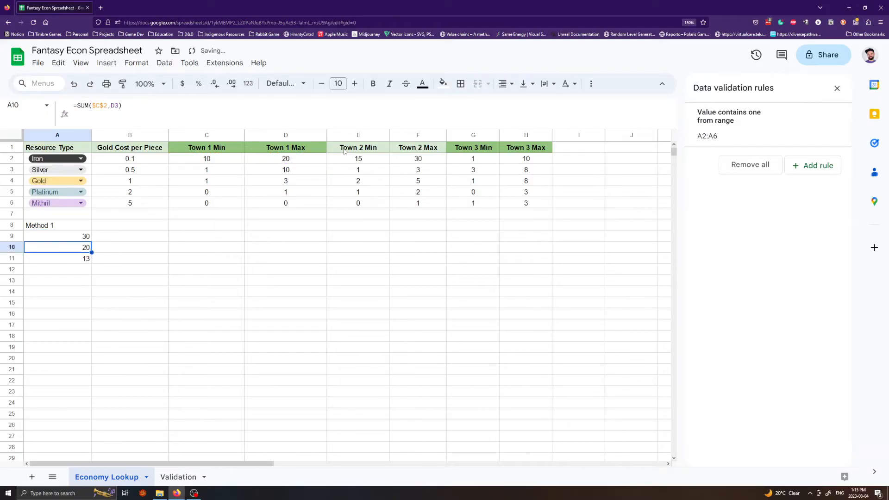
Fill the row-locked A9 formula across into B9 and compare it with Iron's Town 1 Min and Town 2 Min cells.
left_click(69, 238)
left_click_drag(92, 241, 130, 238)
left_click(160, 271)
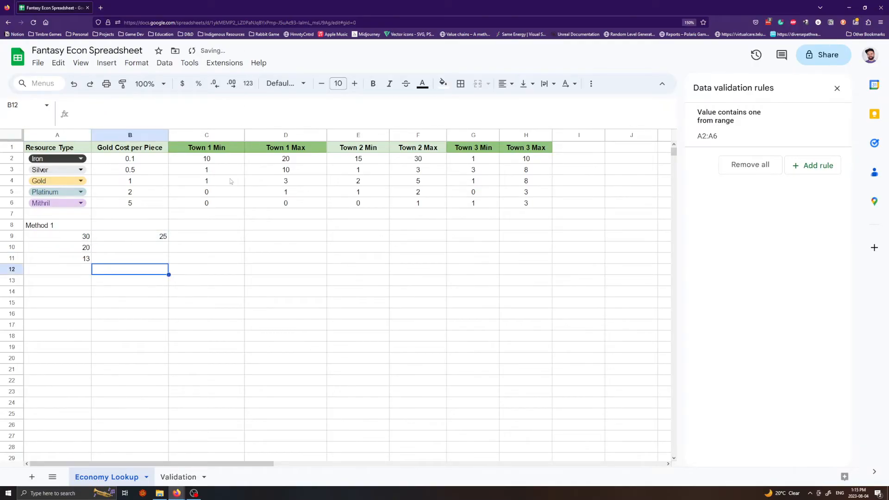
left_click(228, 162)
left_click(377, 160)
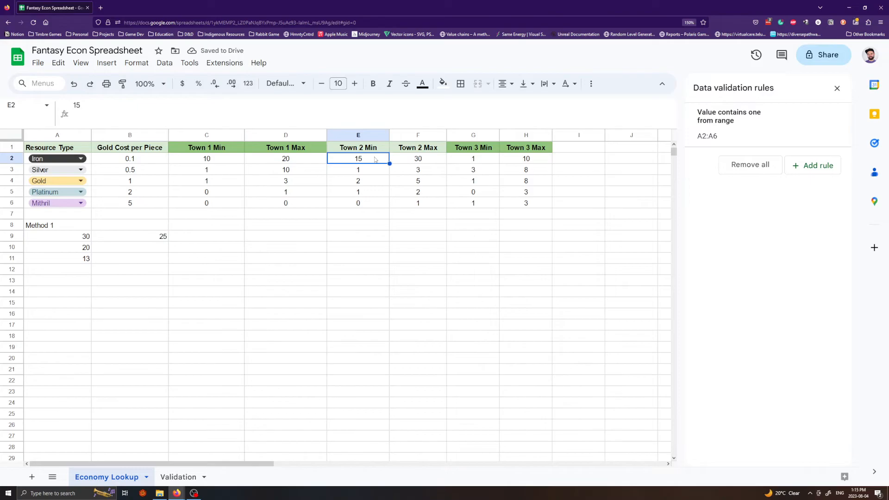
Fill the B9 formula down through B11 and inspect the locked row reference in the copies.
left_click(135, 244)
left_click(163, 238)
left_click_drag(169, 242, 163, 262)
left_click(211, 294)
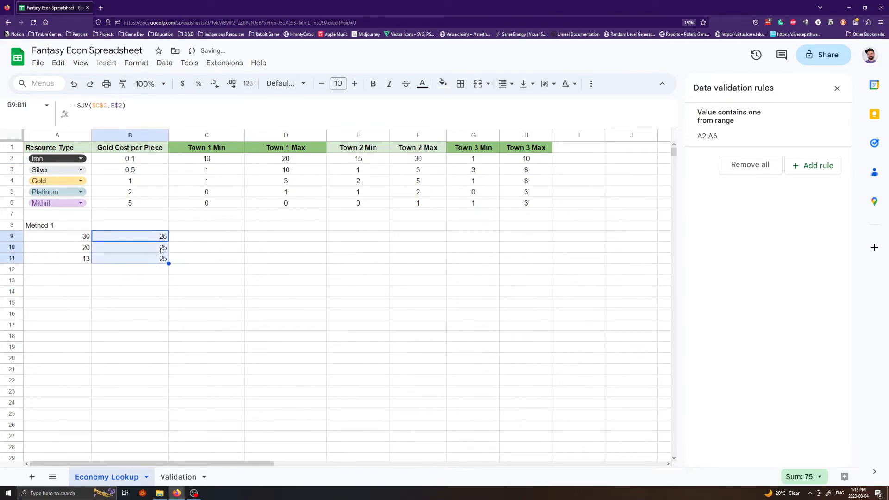
left_click(164, 250)
left_click(127, 107)
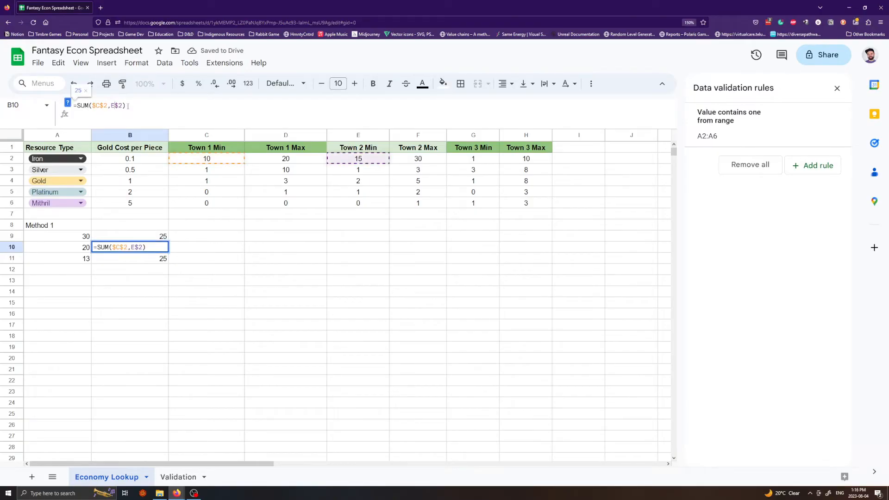
key("Return")
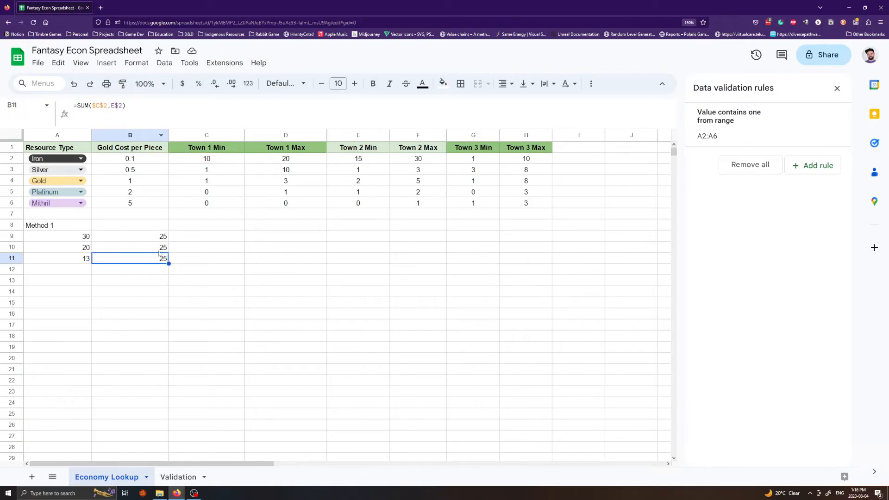
left_click(115, 106)
Clear all the demonstration formulas below the Method 1 label by emptying the range A9:C13.
left_click_drag(207, 280, 68, 240)
key("Delete")
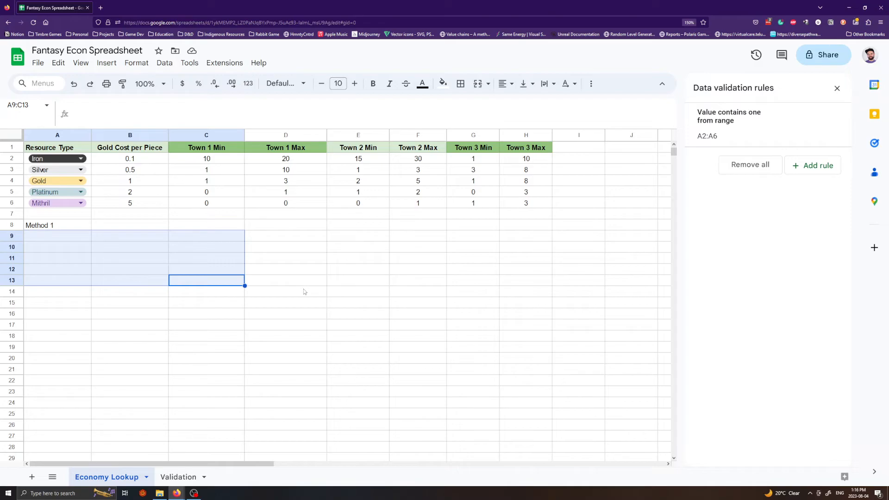
left_click(319, 295)
left_click(357, 273)
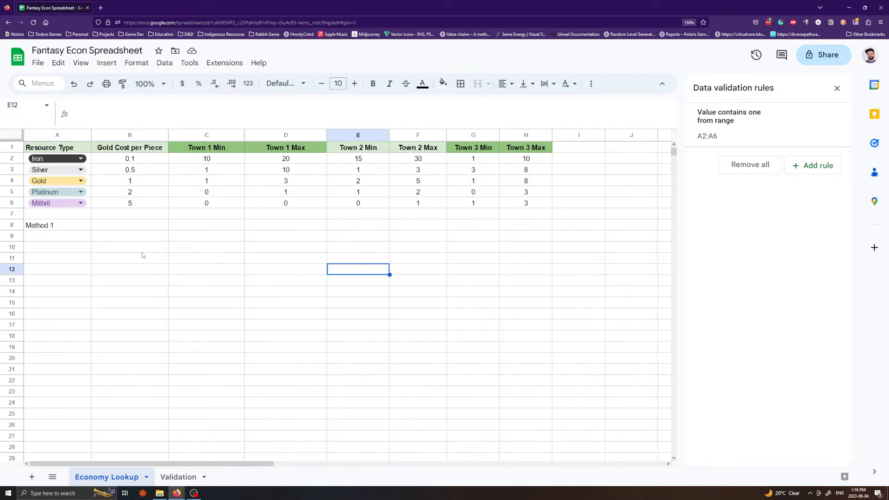
Copy the Resource Type column with its dropdowns from A1:A6 to the cells starting at A9.
left_click(77, 239)
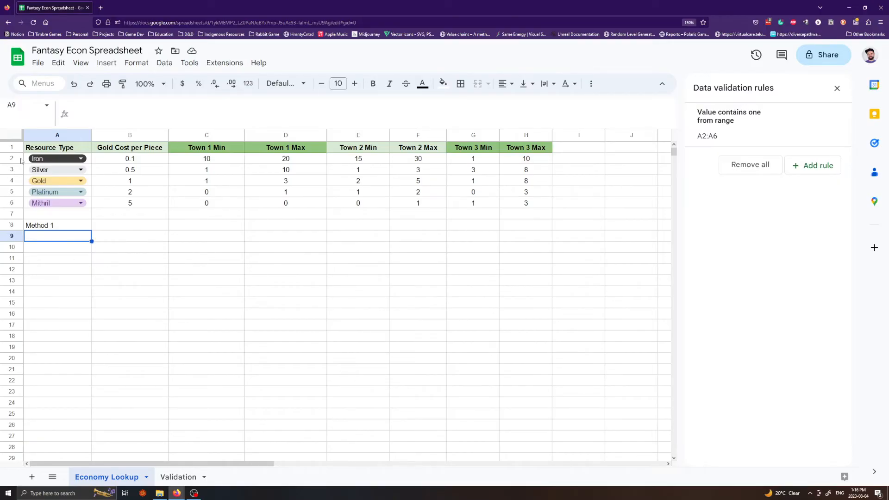
left_click_drag(61, 148, 58, 202)
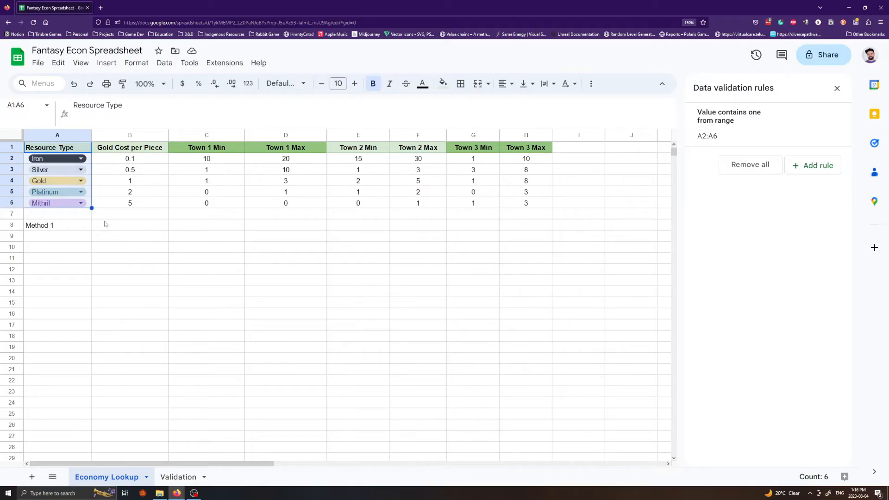
key("ctrl+c")
left_click(54, 239)
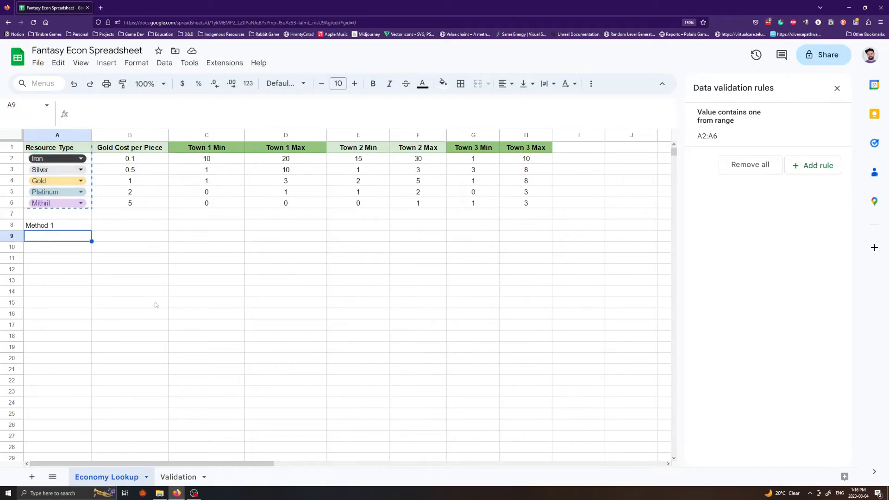
key("ctrl+v")
left_click(204, 324)
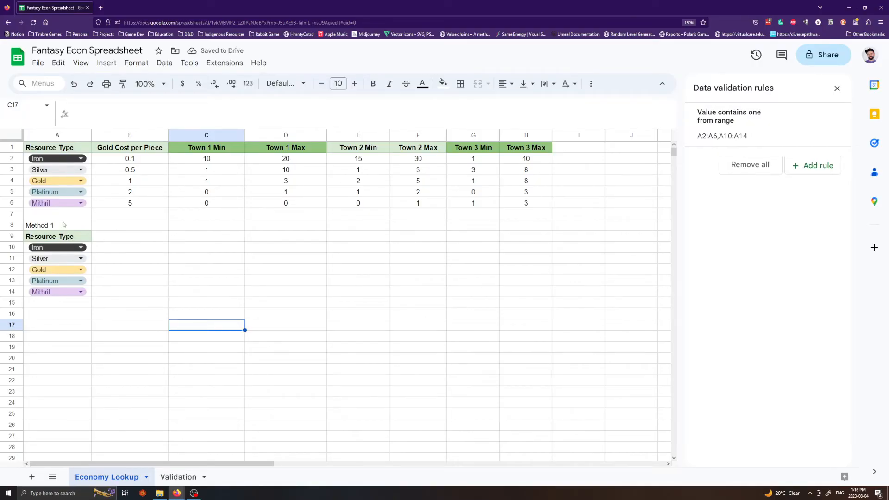
Label cell B8, beside Method 1, as "Average".
left_click(124, 229)
left_click(61, 227)
left_click(129, 228)
type("Average")
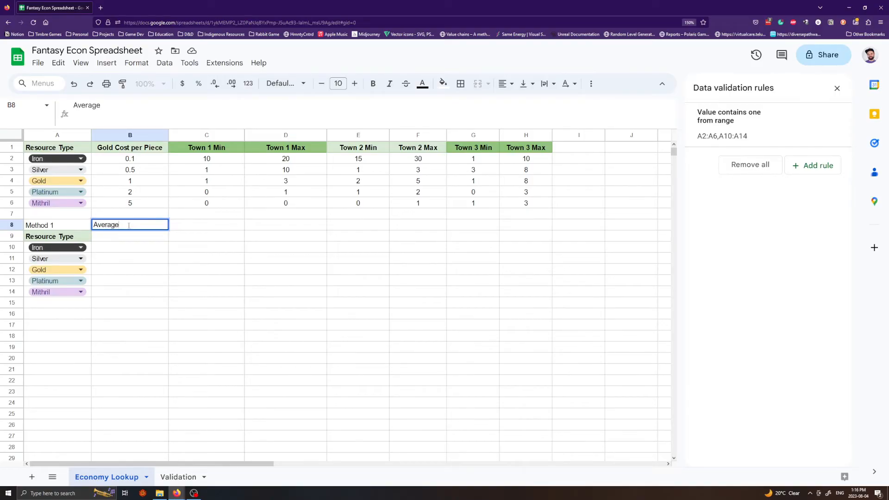
key("Return")
Enter the column headers Town 1, Town 2, Town 3 and Total in cells B9 to E9.
type("Town 1")
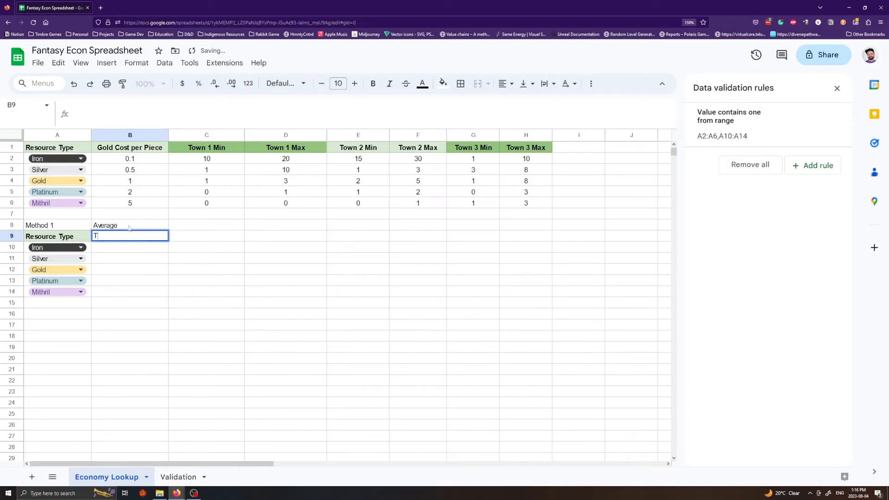
key("Tab")
type("Town 2")
key("Return")
key("Up")
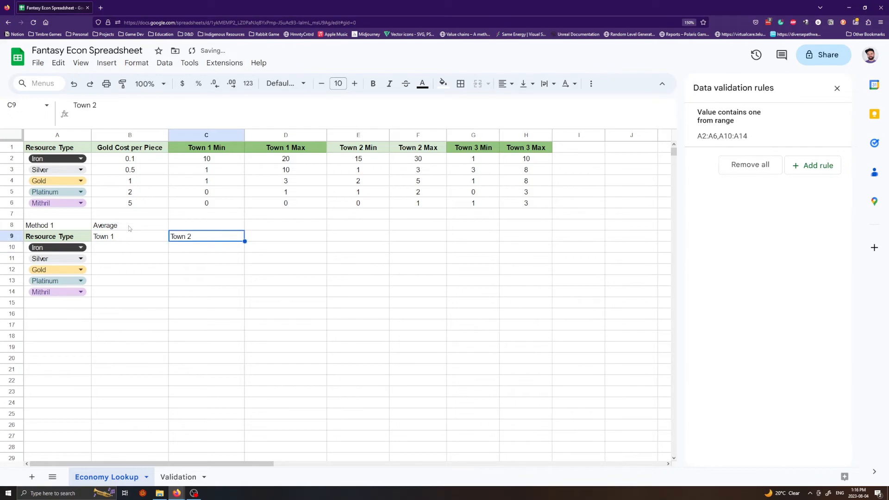
key("Right")
type("Town 3")
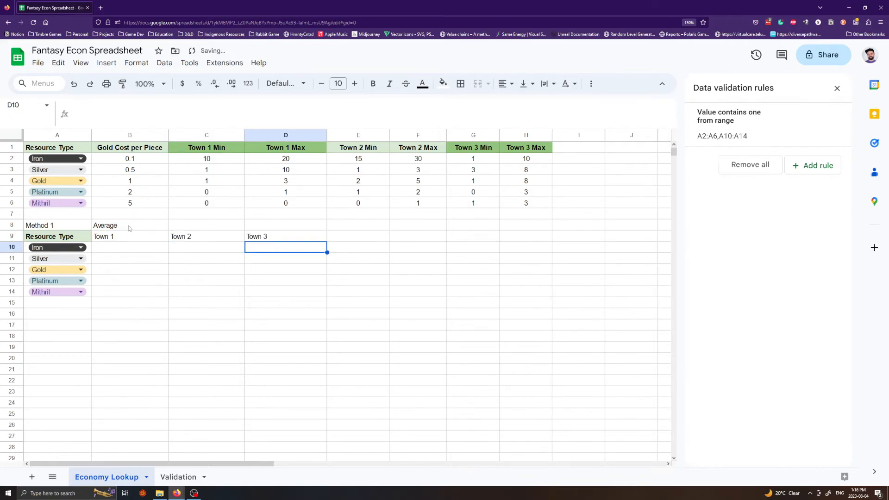
key("Tab")
type("Total")
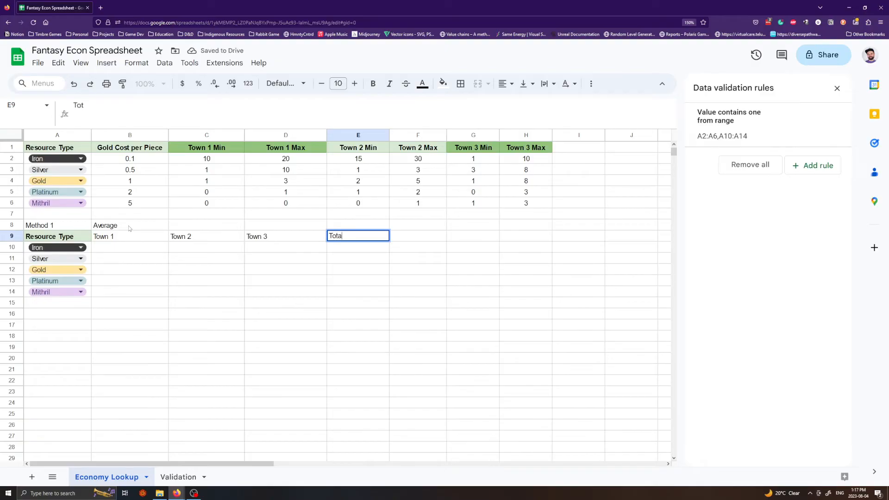
key("Return")
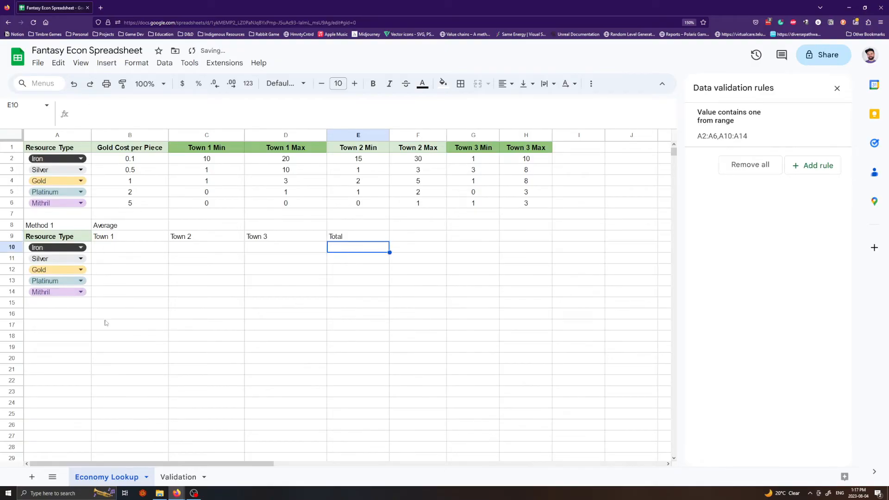
Format the header row A9:E9 with a light green fill and bold text.
left_click_drag(91, 238, 366, 238)
left_click(445, 84)
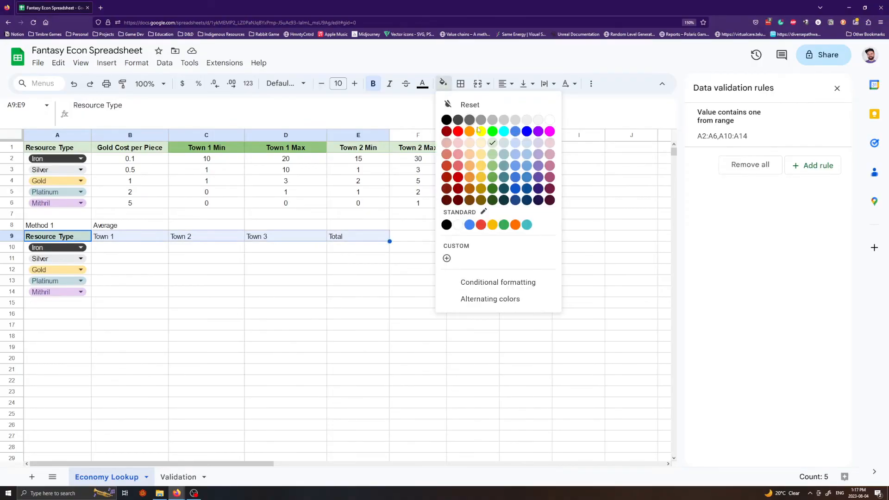
left_click(492, 150)
key("ctrl+b")
key("ctrl+b")
left_click(131, 286)
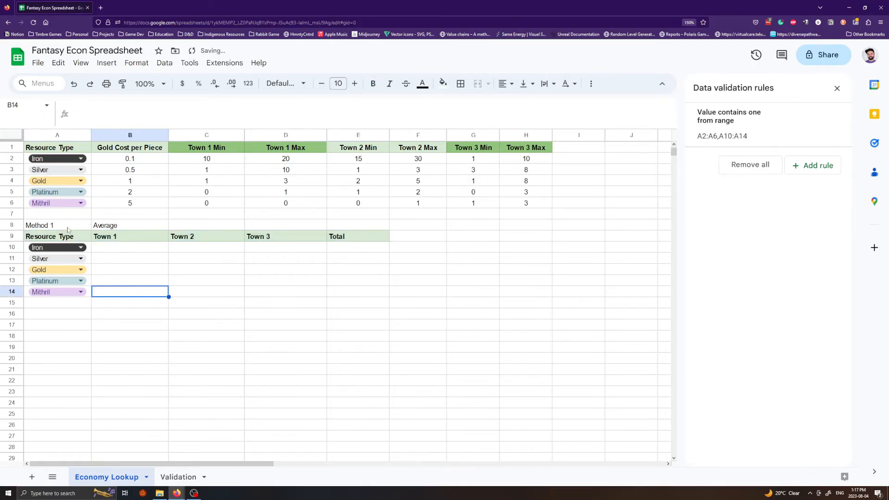
Format the Method 1 title row A8:E8 with a darker green fill and bold text.
left_click_drag(67, 226, 333, 225)
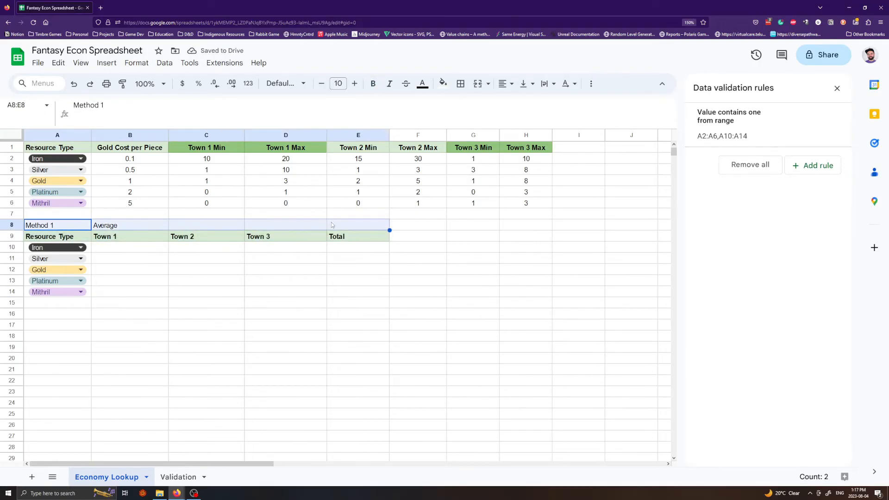
left_click(444, 83)
left_click(492, 166)
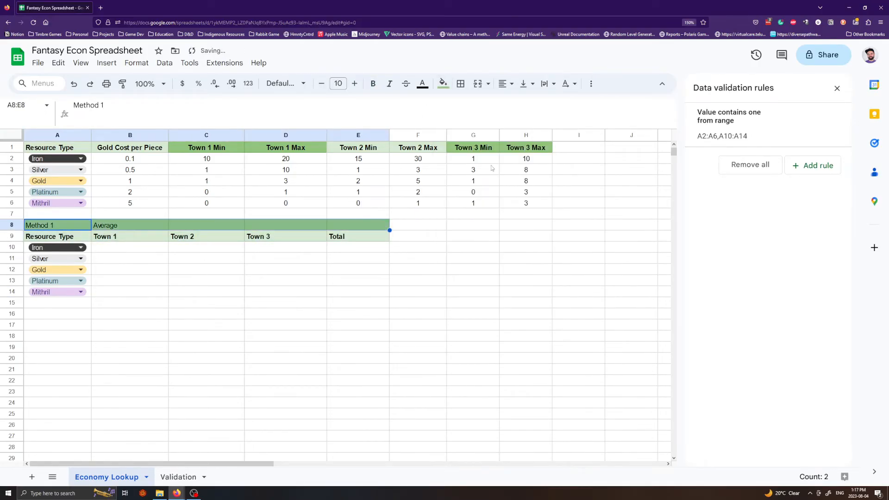
left_click(286, 303)
left_click_drag(134, 225, 359, 221)
left_click(315, 320)
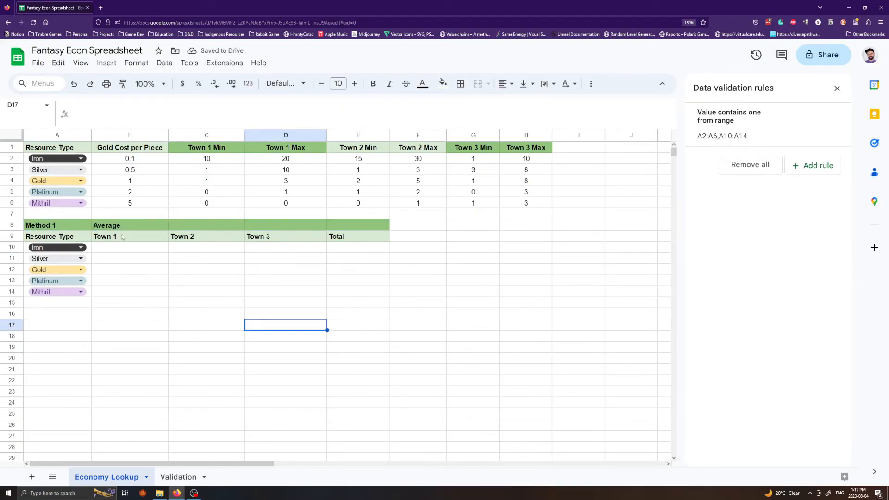
Merge cells B8:E8 so the Average heading spans the town and total columns.
left_click_drag(126, 227, 345, 230)
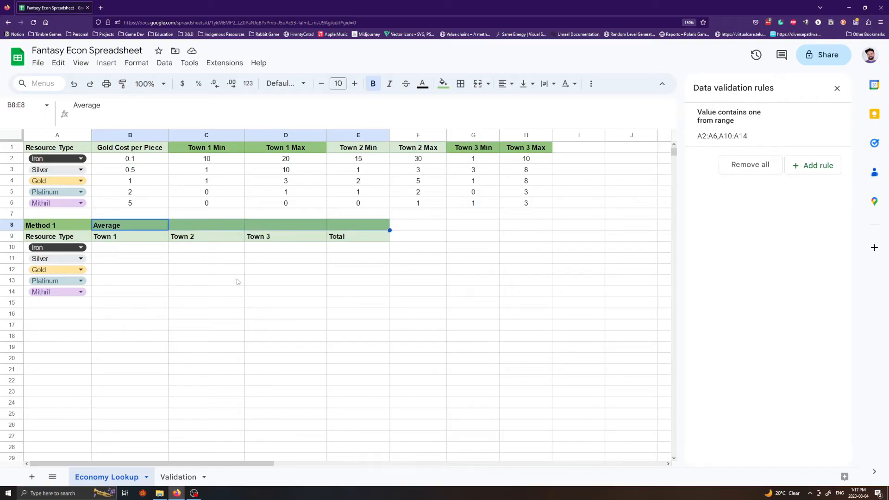
left_click(224, 290)
left_click_drag(149, 227, 343, 221)
left_click(479, 86)
left_click(202, 269)
left_click(169, 227)
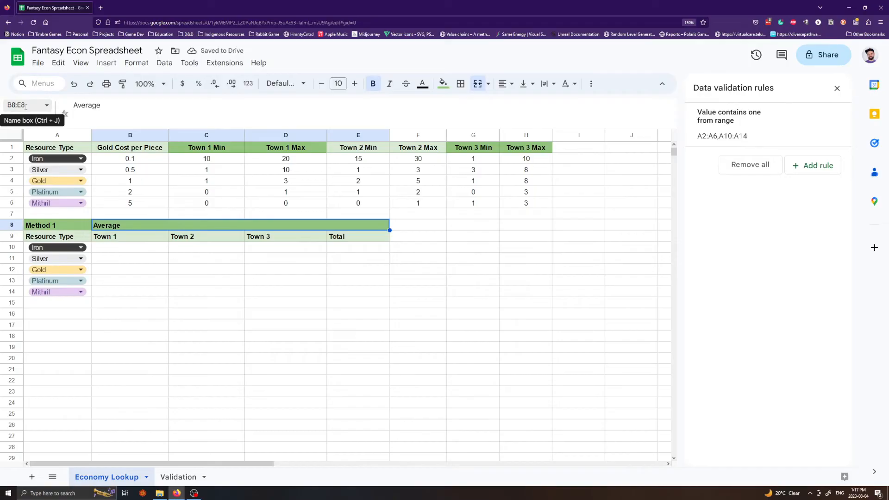
left_click(133, 108)
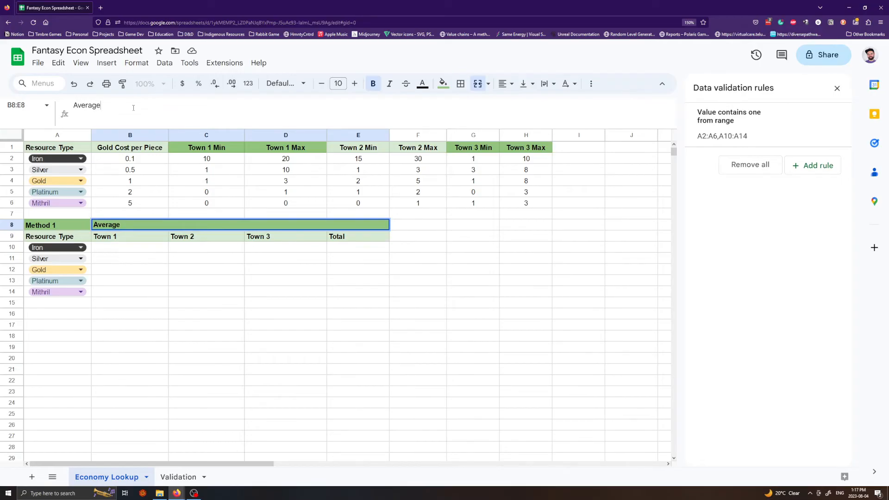
left_click(156, 293)
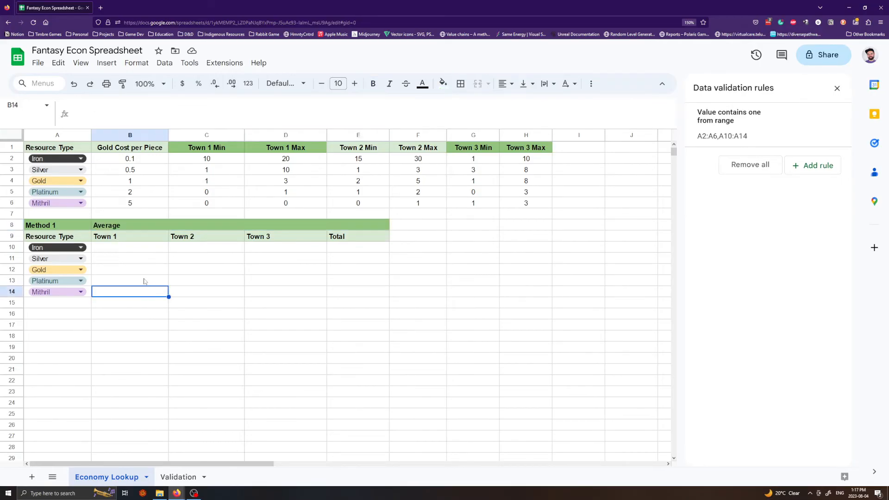
Enter =AVERAGE(C2:D2) in B10 for Iron's Town 1 average and reject the suggested autofill.
left_click(132, 251)
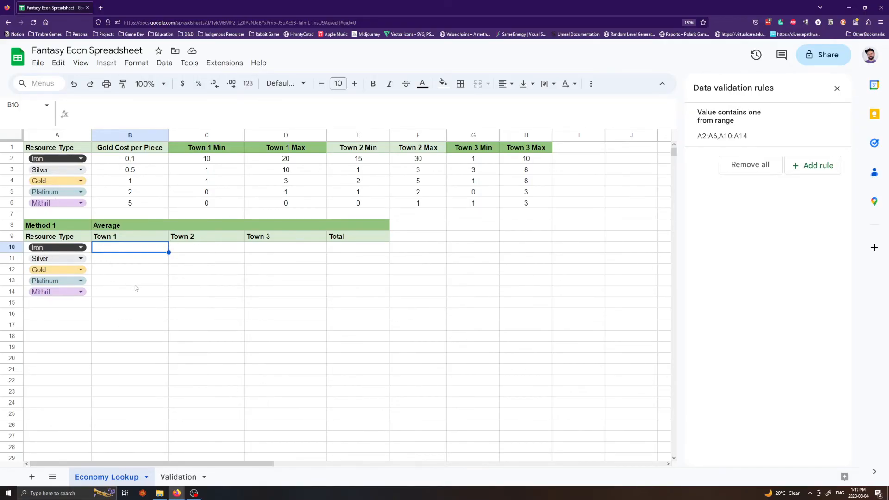
left_click(143, 294)
left_click(136, 251)
type("=")
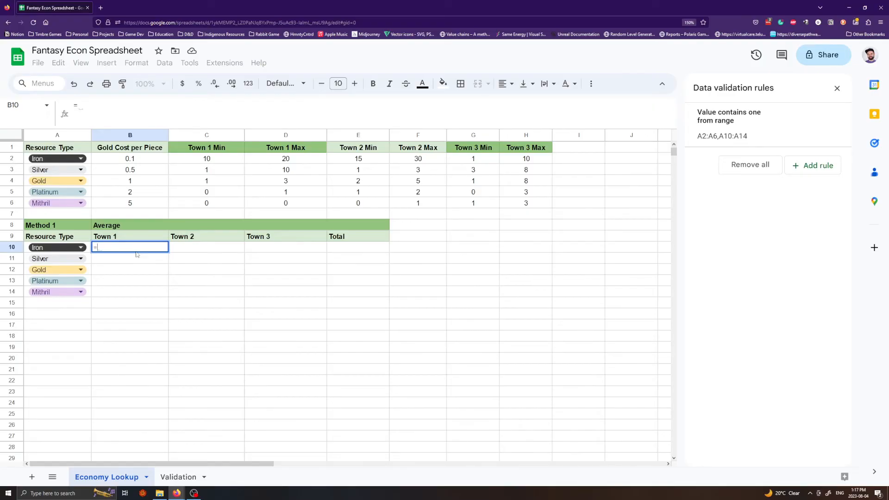
type("aver")
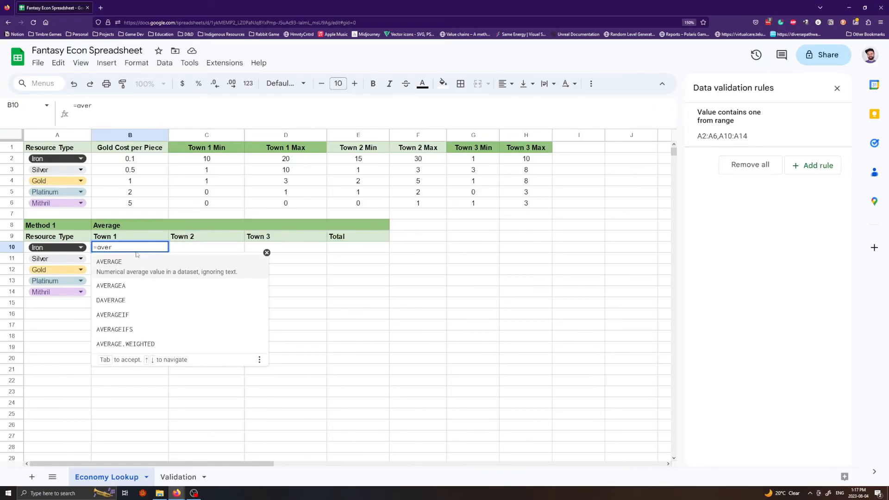
left_click(174, 270)
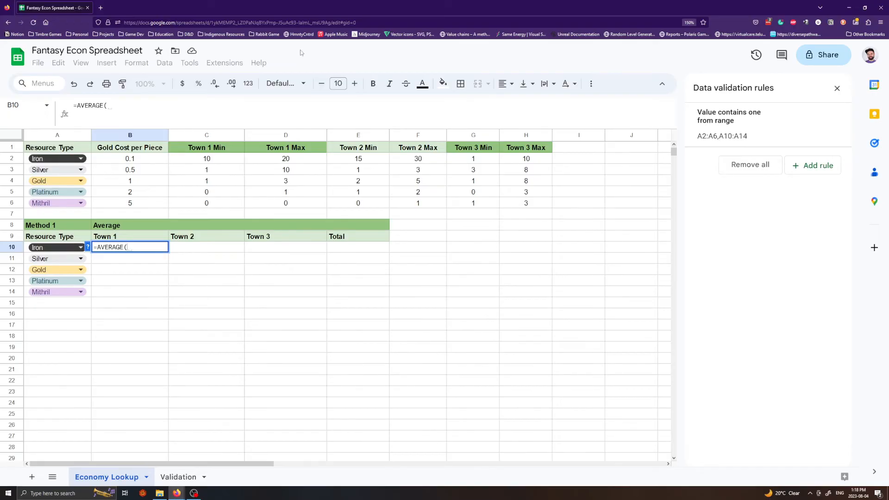
left_click(209, 162)
left_click_drag(210, 162, 267, 166)
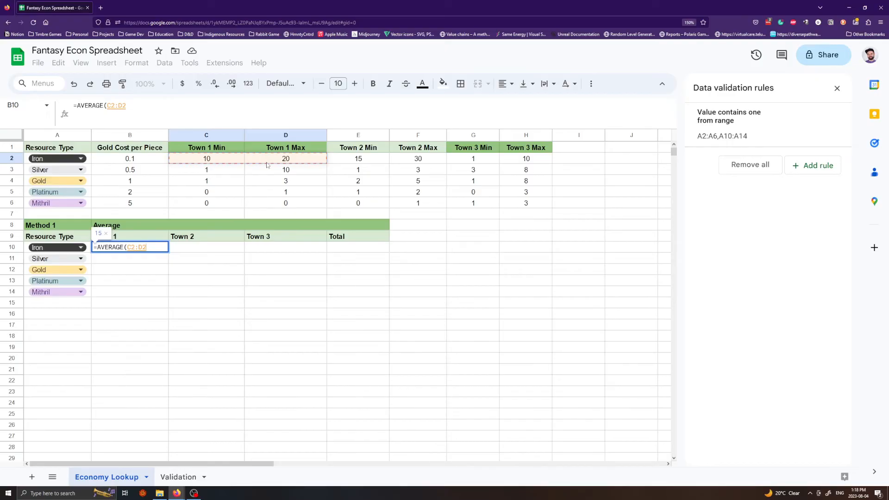
type(")")
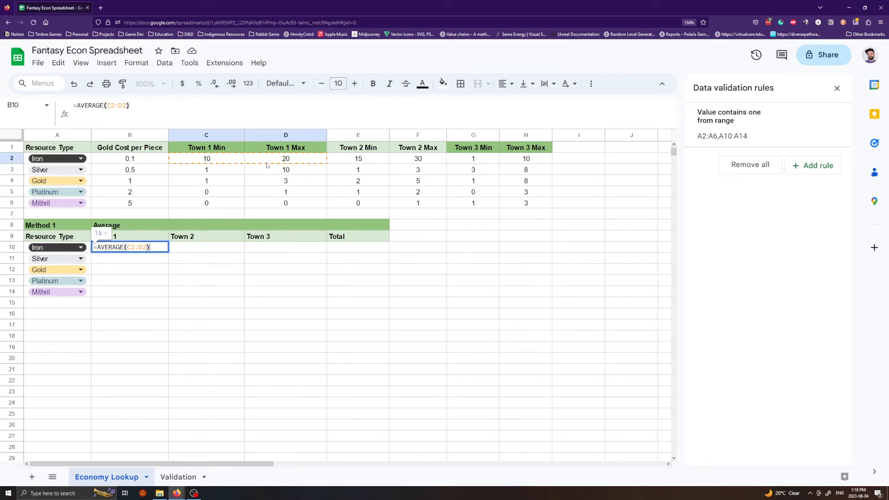
key("Return")
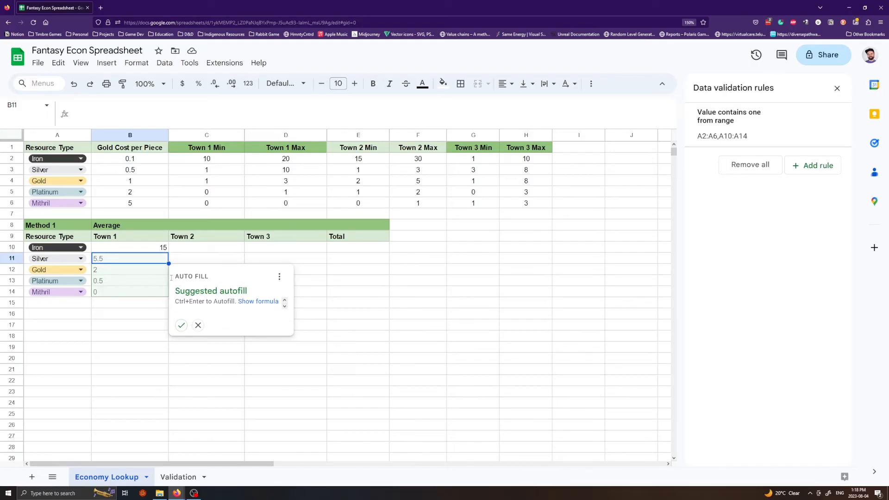
left_click(197, 326)
left_click(238, 313)
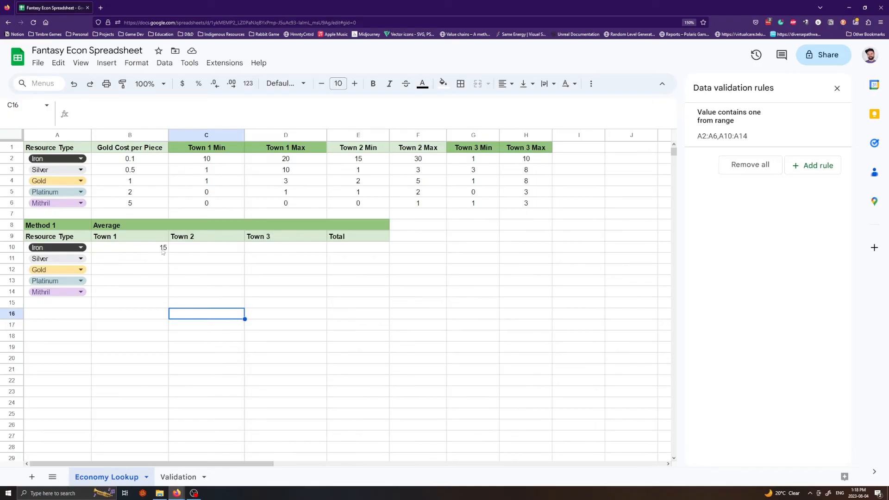
Enter =AVERAGE(C3:D3) in B11 for Silver's Town 1 average using the suggested formula.
left_click(157, 251)
left_click(151, 261)
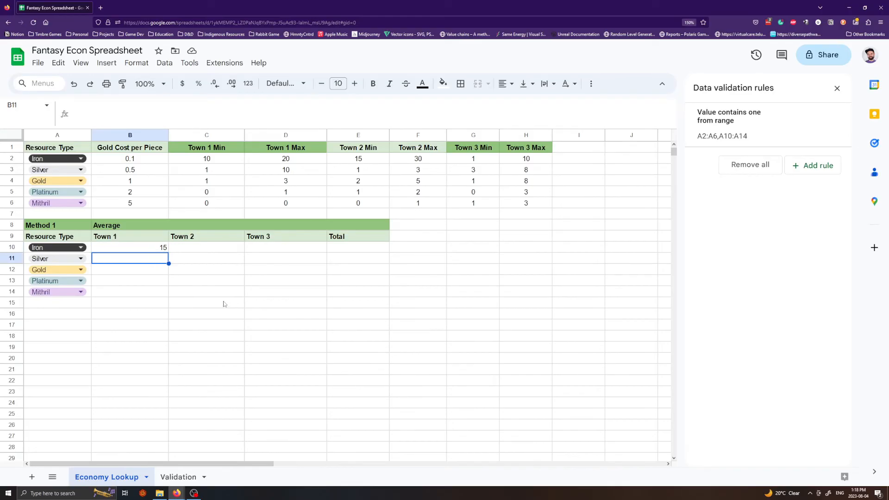
type("=AM")
key("BackSpace")
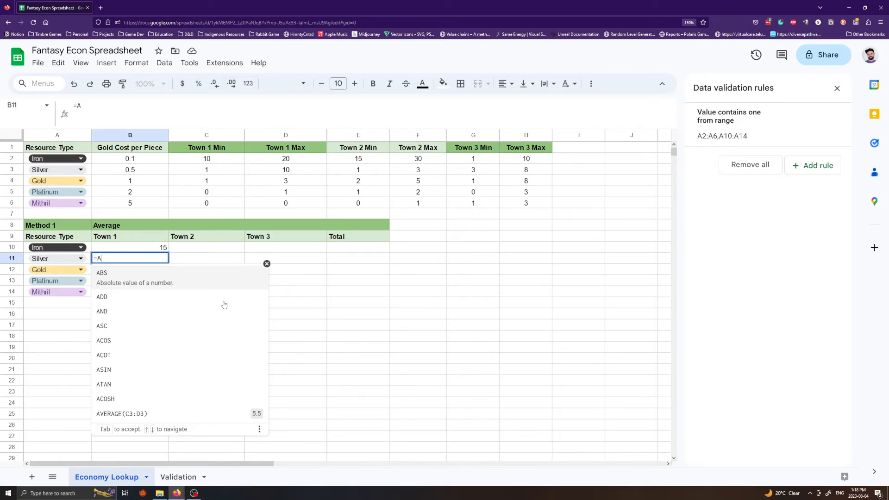
type("VER")
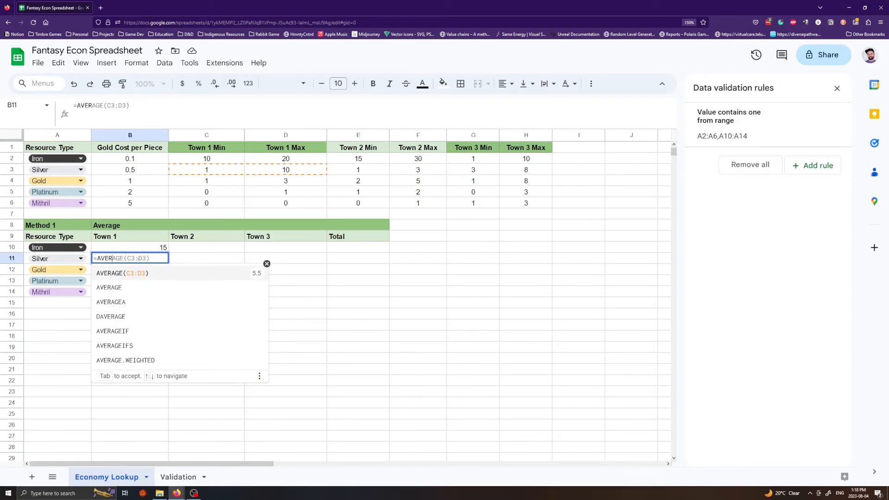
left_click(118, 274)
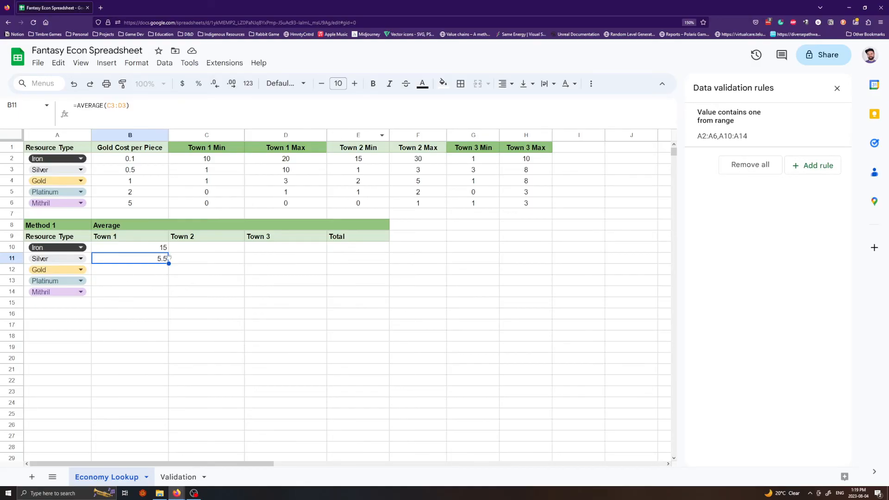
Fill the B11 average formula down through B14 for Gold, Platinum and Mithril.
left_click(124, 279)
left_click(130, 262)
left_click_drag(169, 264, 166, 291)
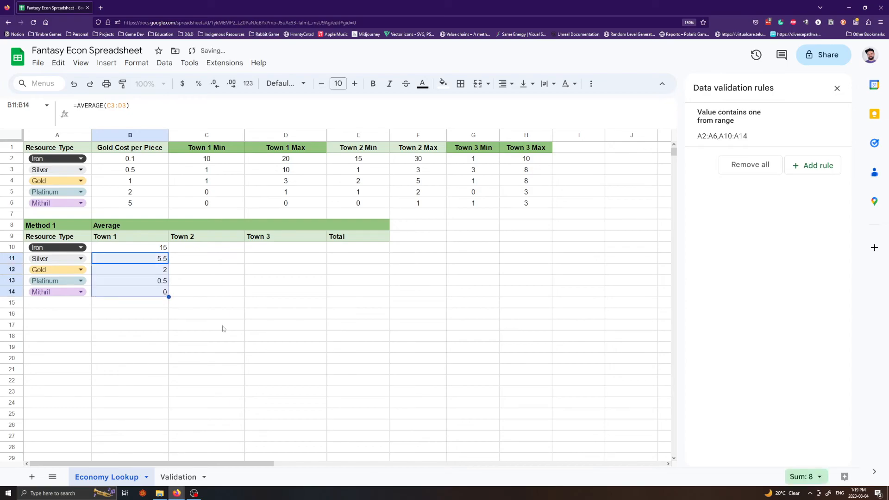
left_click(220, 365)
Inspect the range references in the copied average formulas in B12, B13 and B14.
left_click(130, 270)
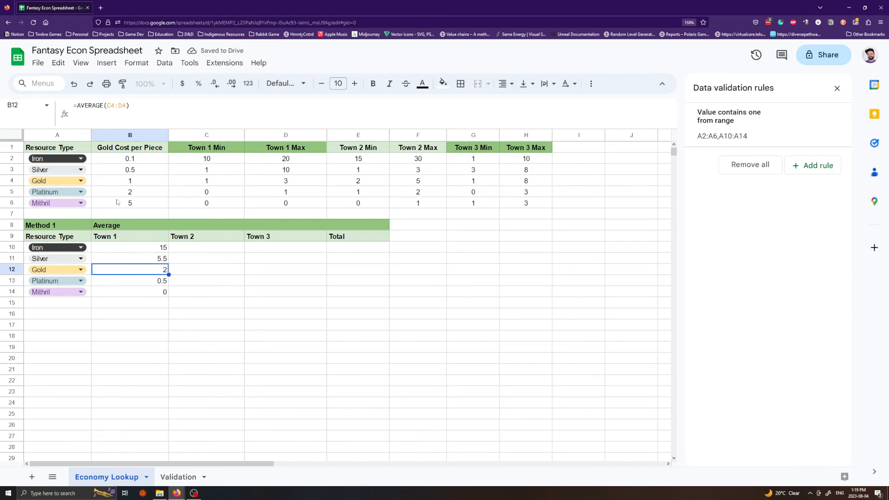
left_click(114, 105)
left_click(132, 283)
left_click(126, 105)
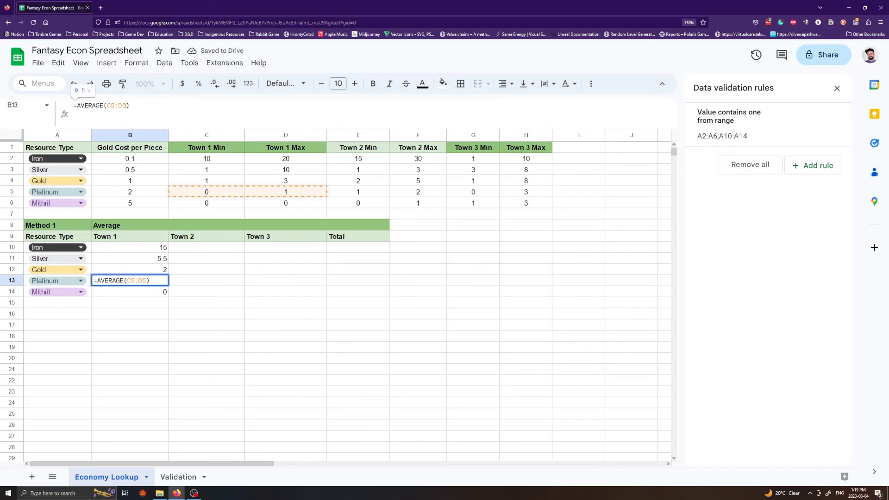
left_click(132, 294)
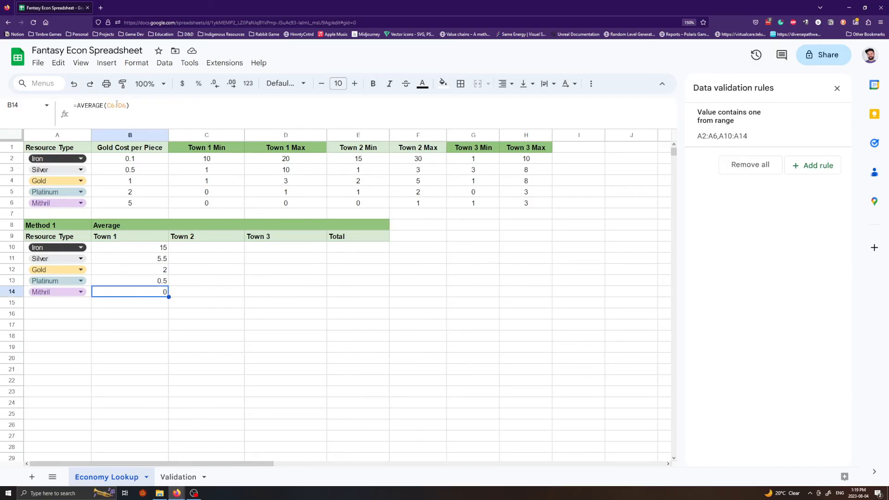
left_click(116, 105)
left_click(192, 306)
Fill the B14 formula down to B21 as a demonstration and clear the extra copies below row 14.
left_click(144, 294)
left_click_drag(169, 296, 168, 373)
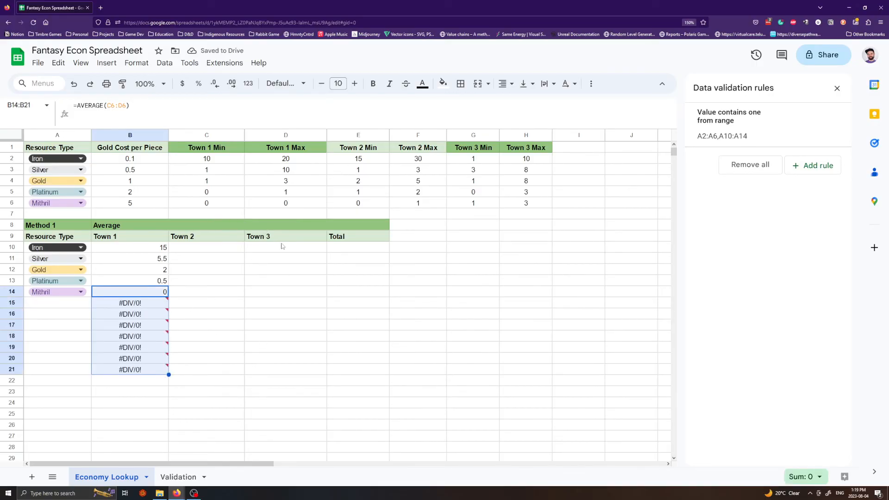
left_click(287, 380)
left_click_drag(209, 380, 139, 303)
key("Delete")
left_click(311, 314)
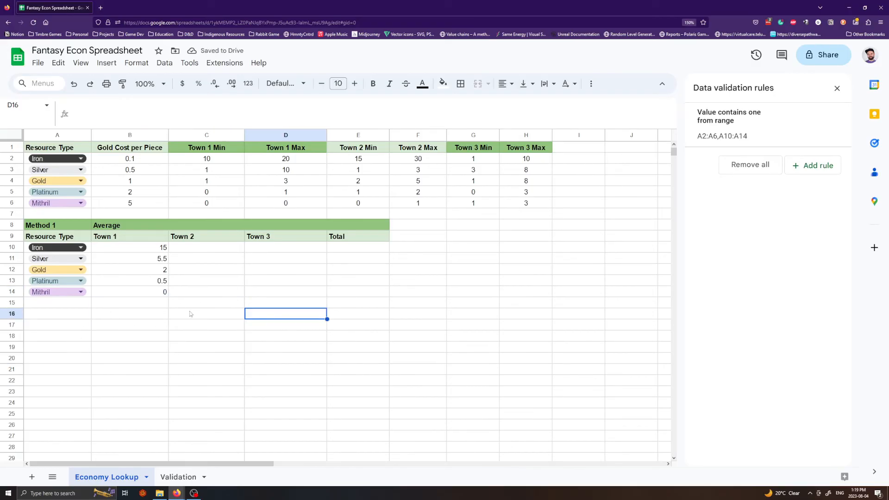
Center-align the average and total cells B10:E14 in the Method 1 table.
left_click_drag(141, 247, 366, 293)
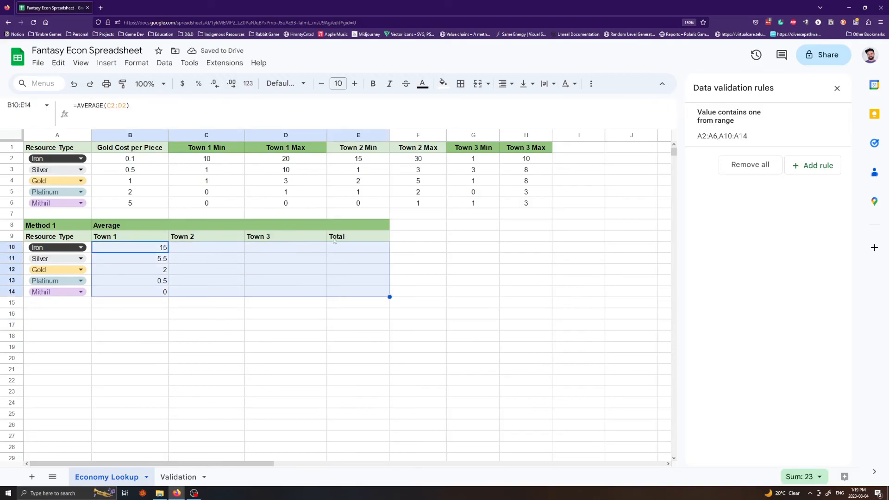
left_click(506, 83)
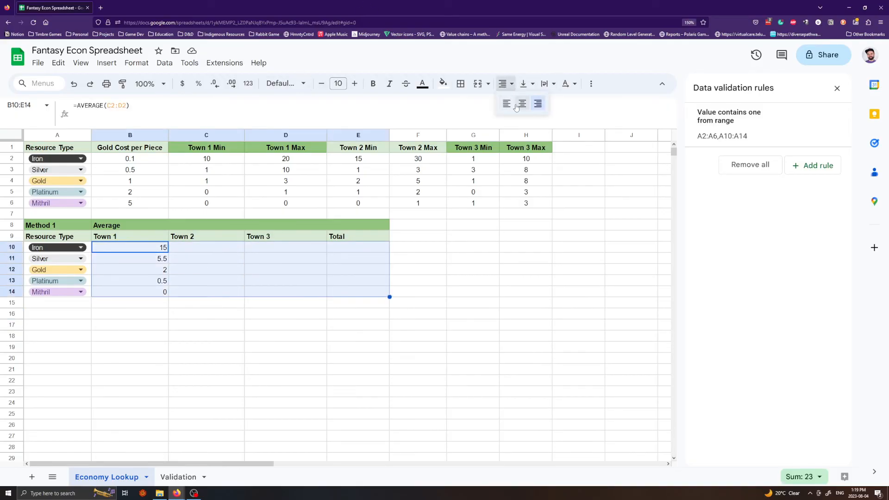
left_click(522, 104)
left_click(520, 302)
Enter =AVERAGE(E2:F2) in C10 for Iron's Town 2 average.
left_click(213, 252)
type("=aver")
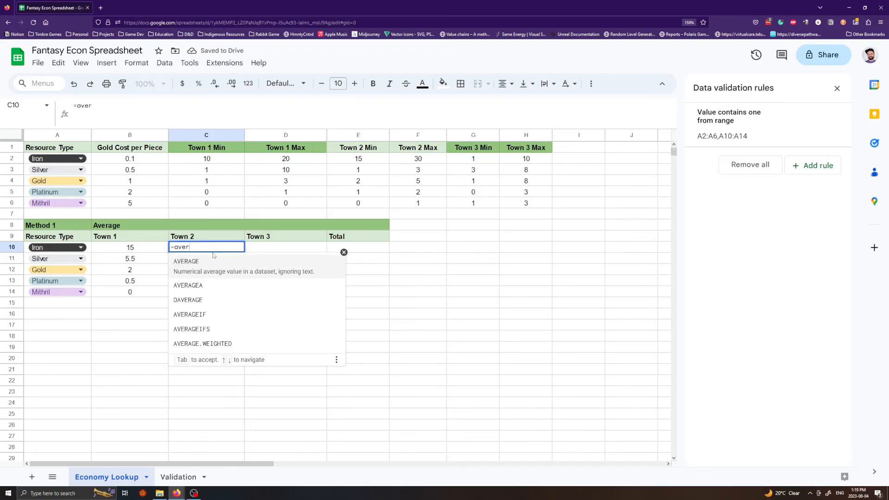
key("Tab")
left_click_drag(359, 159, 417, 162)
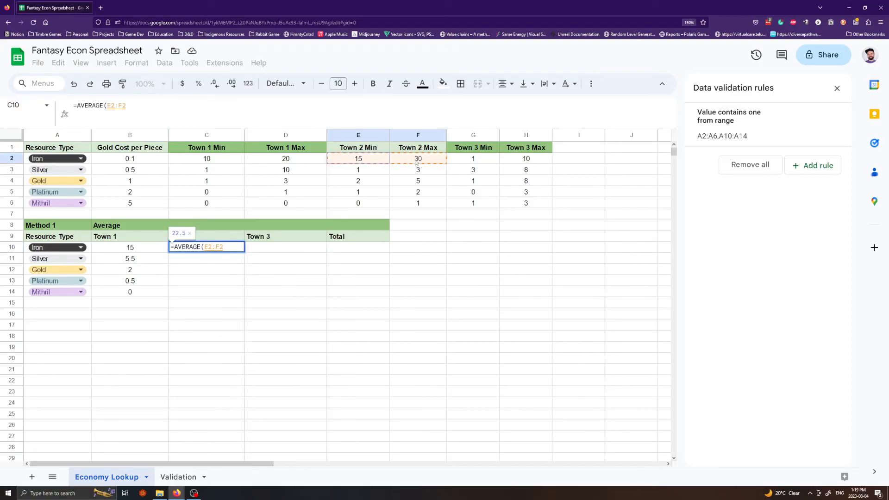
type(")")
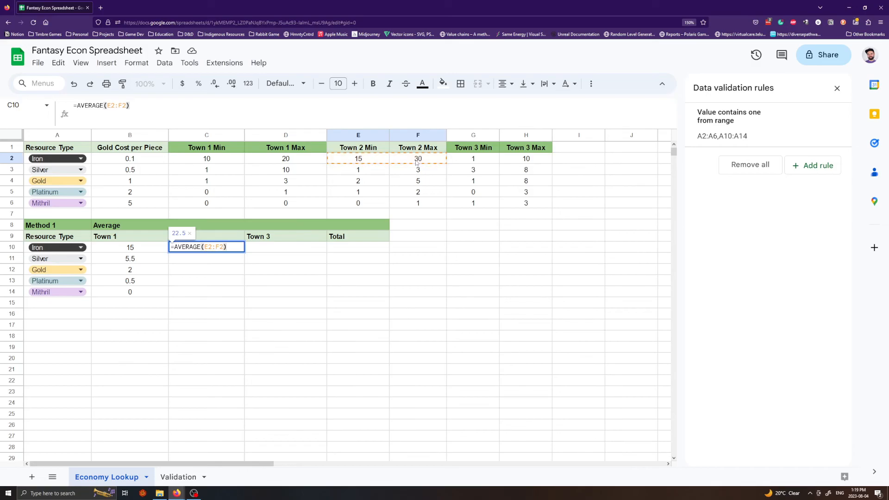
key("Return")
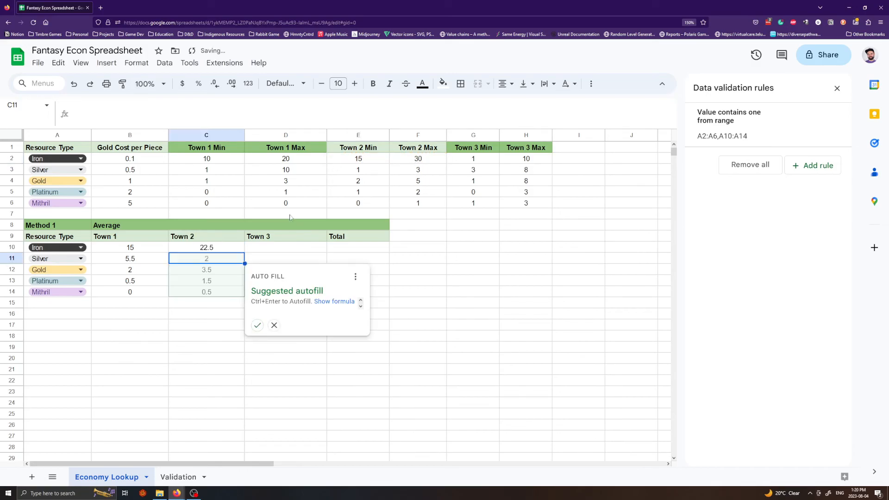
Decline the suggested autofill and fill the C10 average formula down through C14 for the remaining Town 2 resources.
left_click(274, 325)
left_click(207, 248)
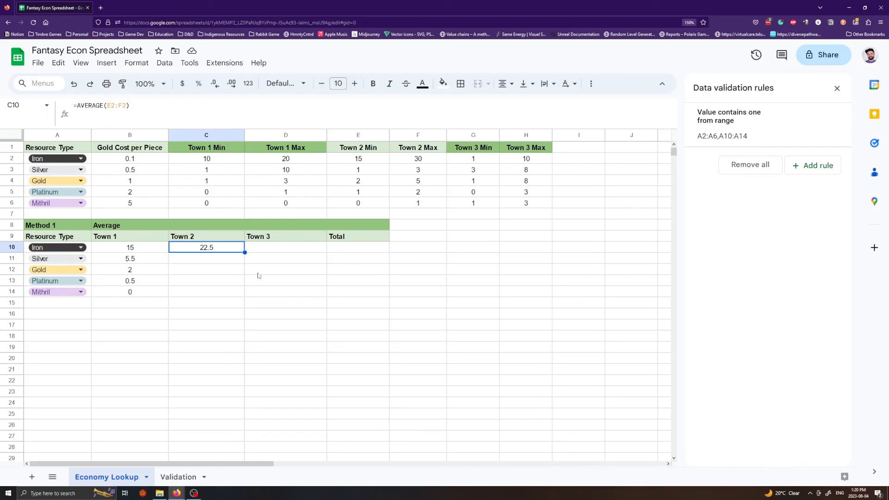
double_click(245, 252)
Enter =AVERAGE(G2:H2) in D10 for Iron's Town 3 average.
left_click(289, 250)
type("=aver")
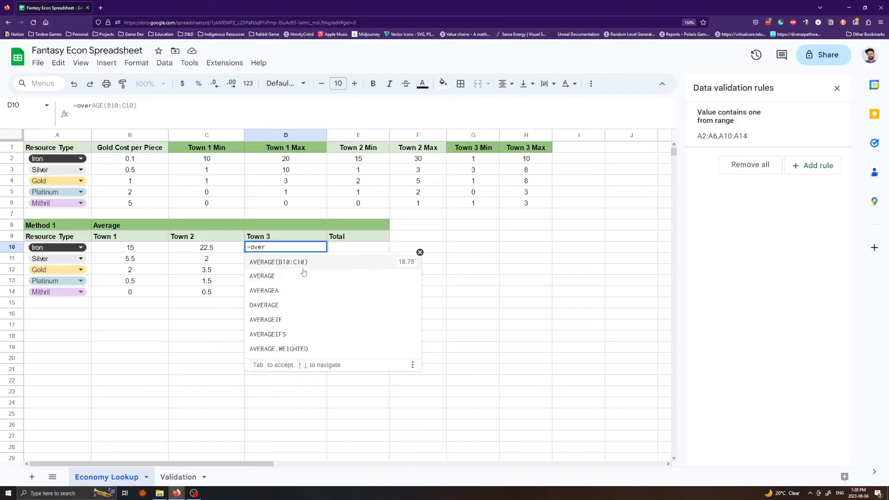
left_click(313, 278)
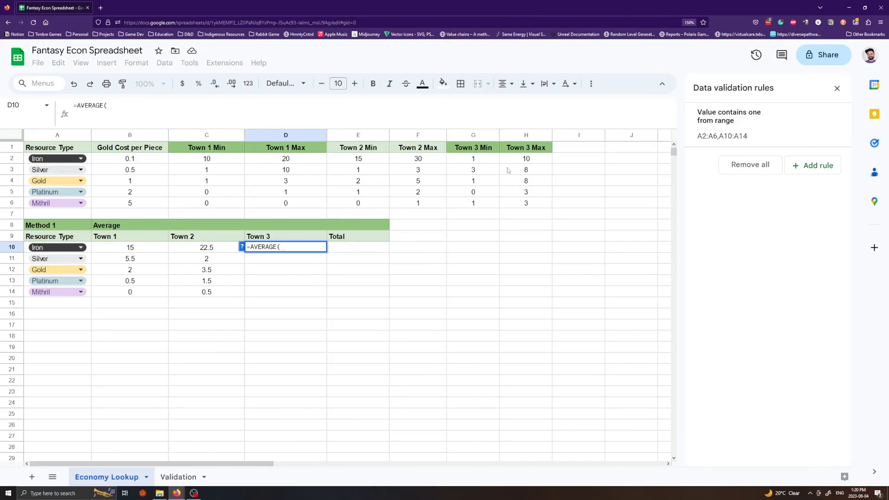
left_click_drag(507, 169, 528, 160)
key("Return")
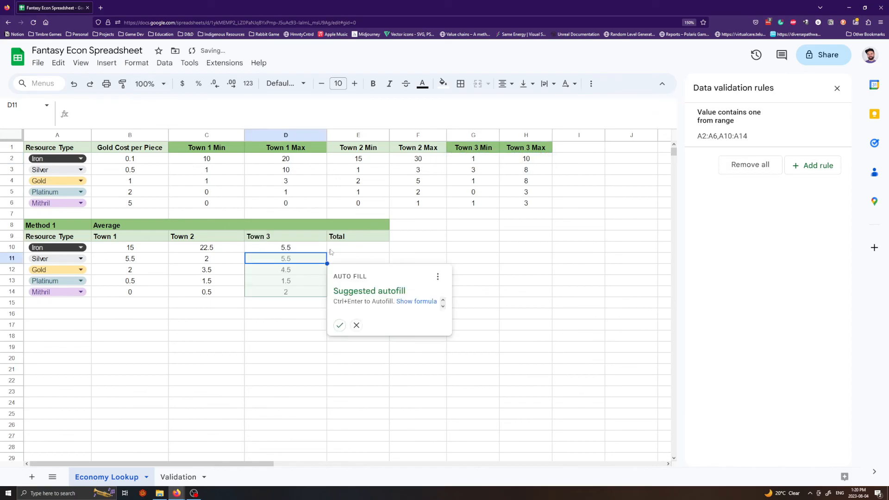
Fill the D10 average formula down through D14 for the remaining Town 3 resources.
left_click(318, 252)
left_click_drag(326, 253, 330, 300)
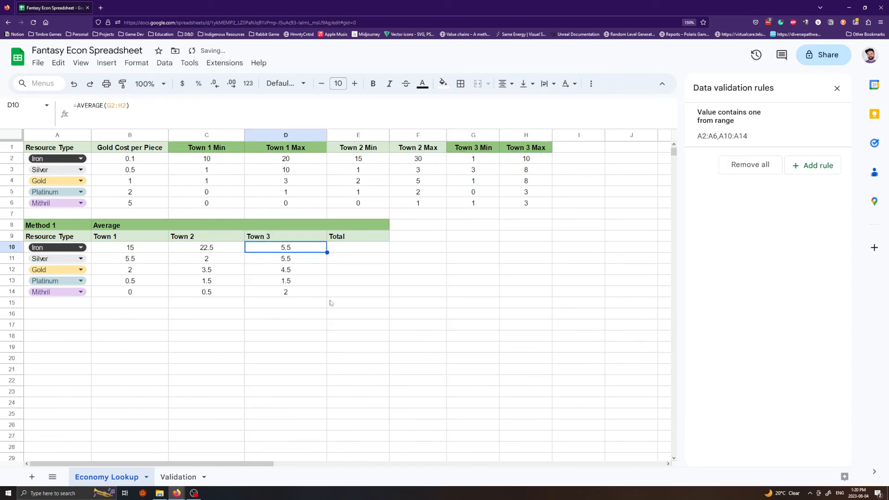
left_click(338, 324)
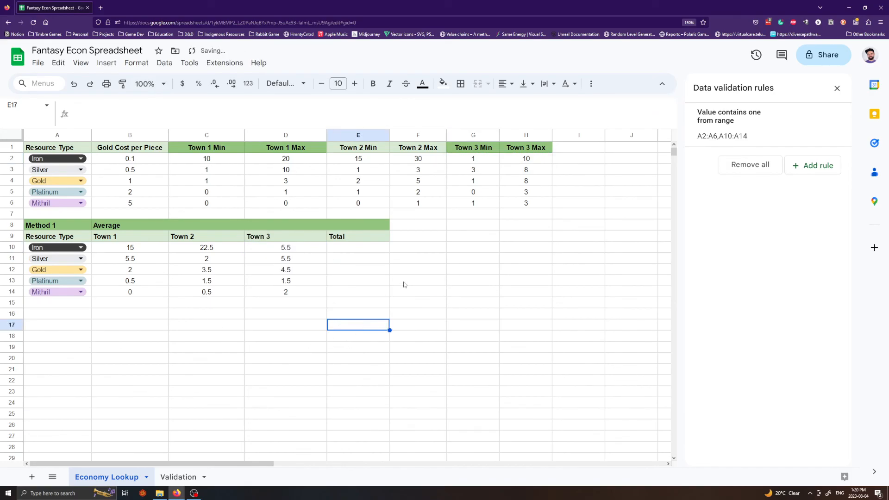
Enter the suggested =SUM(B10:D10) in E10 for Iron's total and fill it down through E14.
left_click(373, 254)
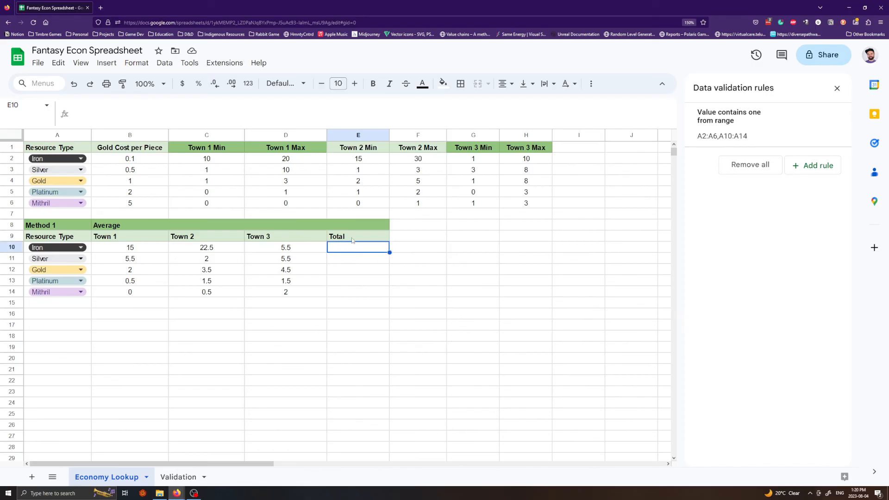
type("=SUM")
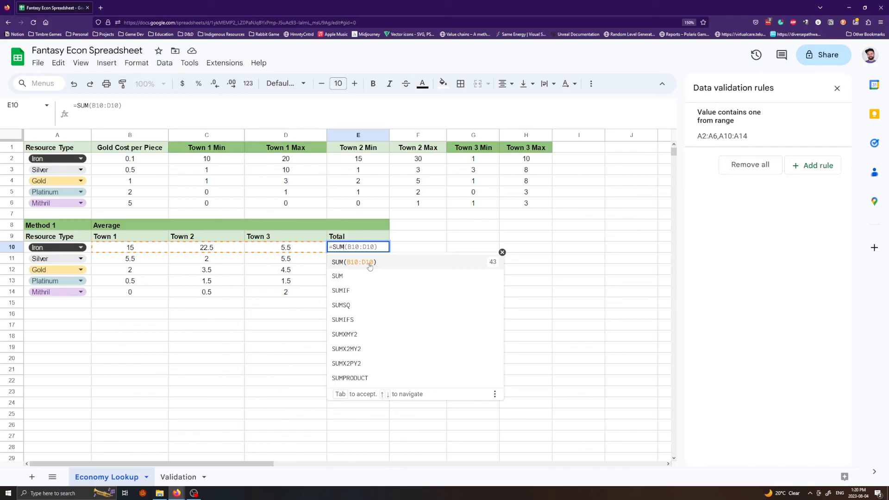
left_click(369, 263)
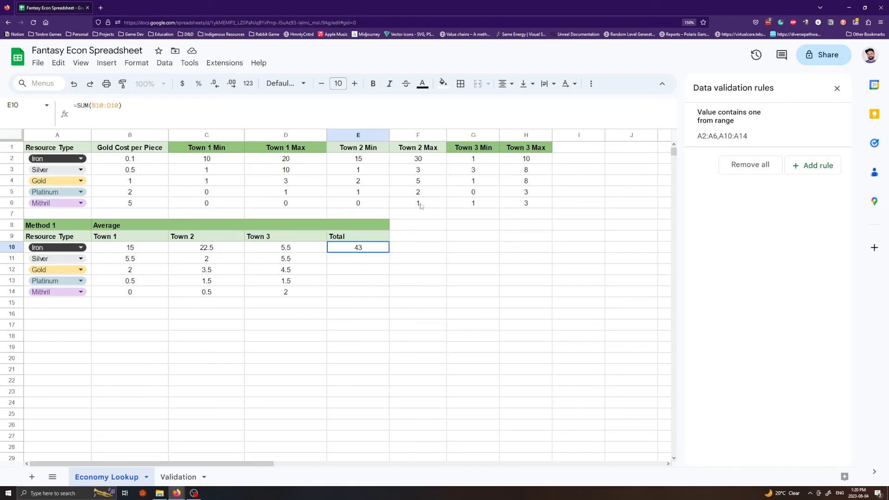
double_click(390, 253)
left_click(375, 315)
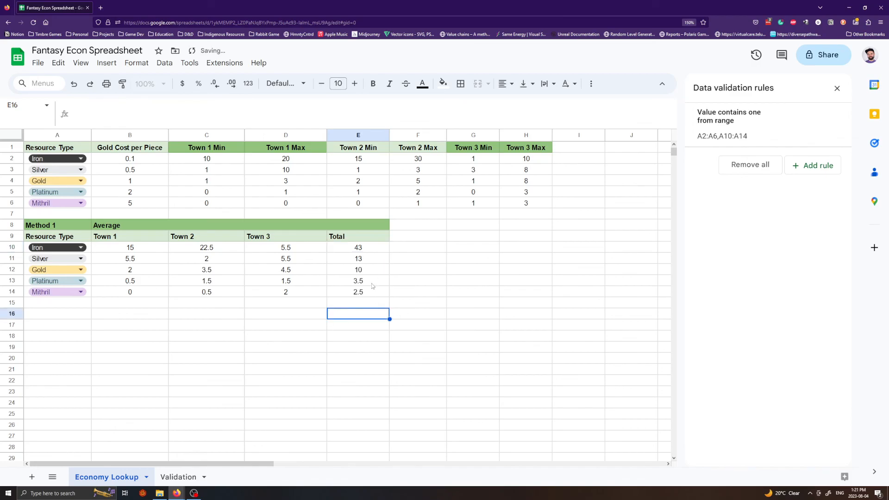